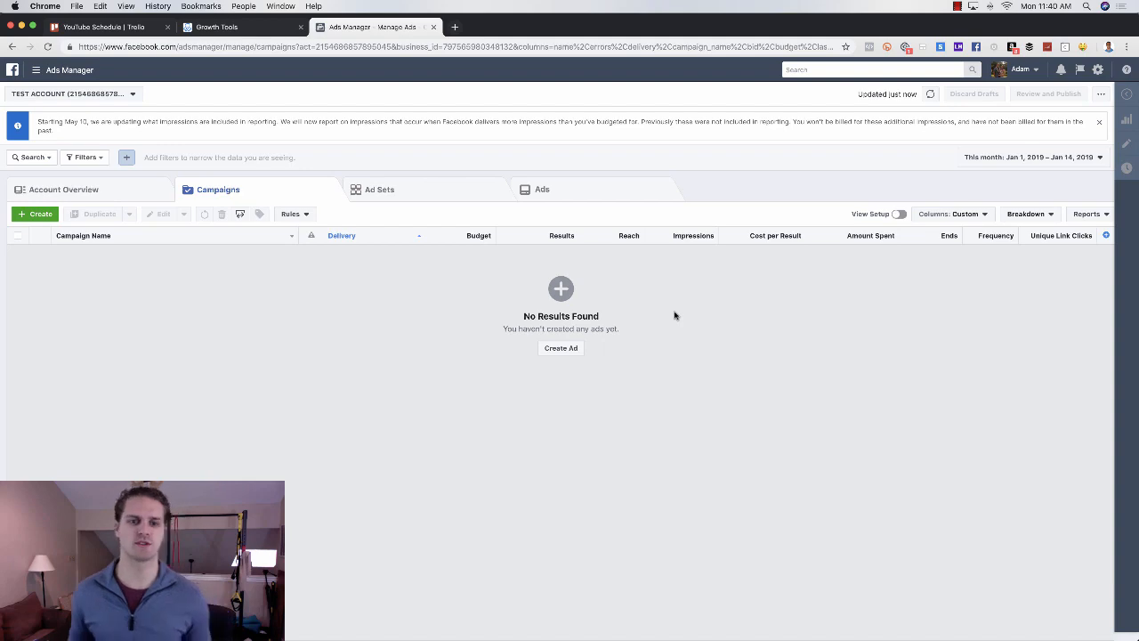
- Create a new campaign with the Messages objective, name it "manychat JSON example", and continue to the ad set
{"action": "left_click", "coordinate": [37, 215]}
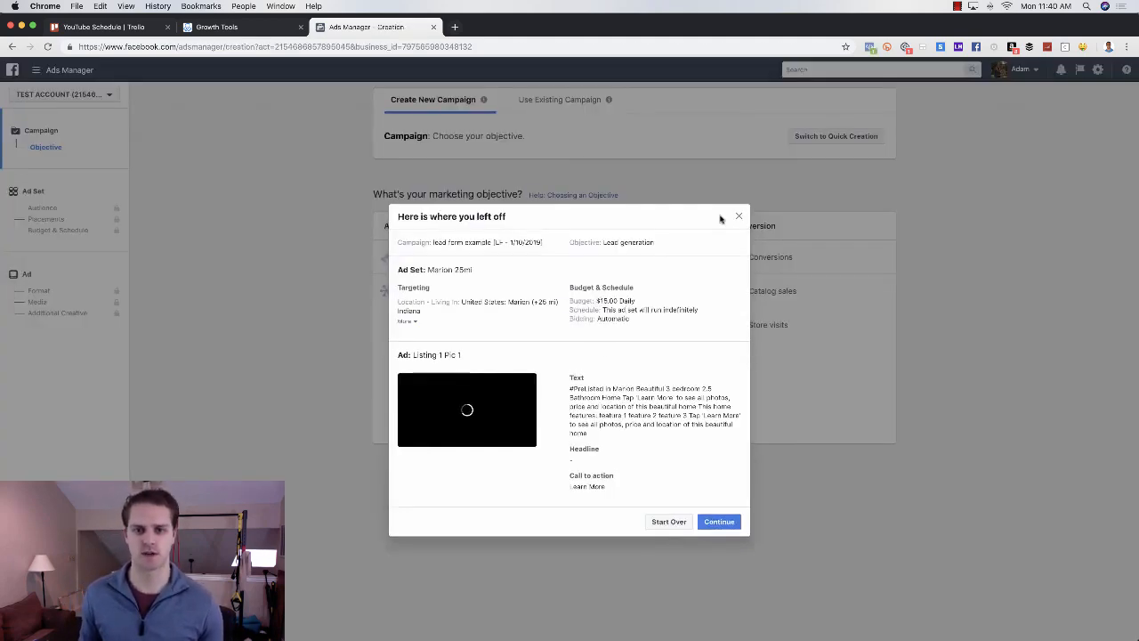
{"action": "left_click", "coordinate": [739, 216]}
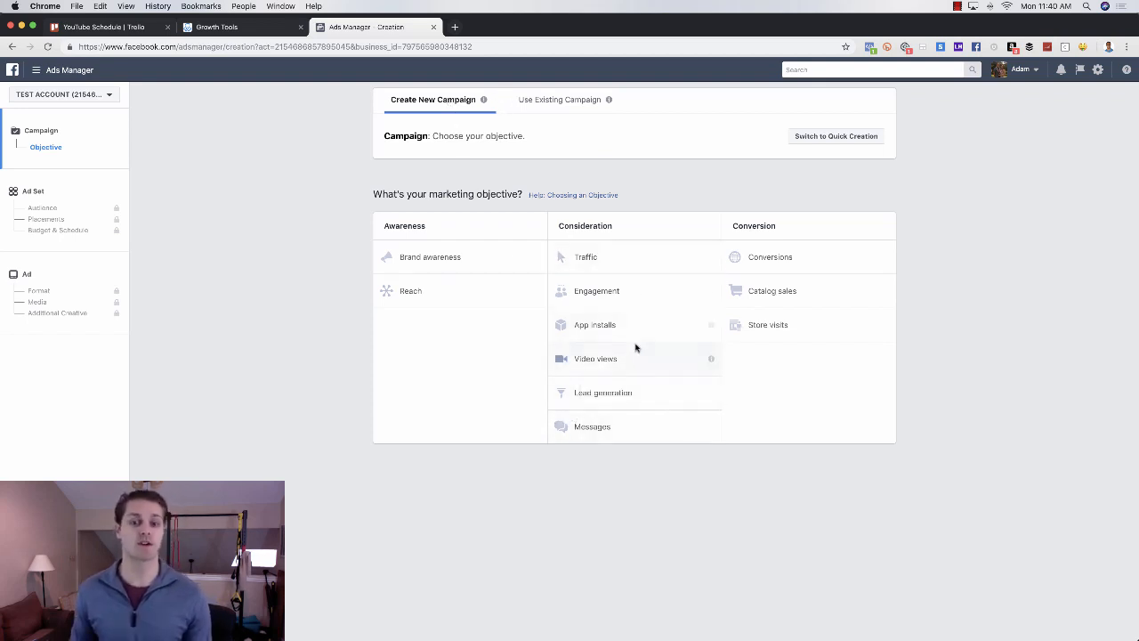
{"action": "left_click", "coordinate": [626, 432]}
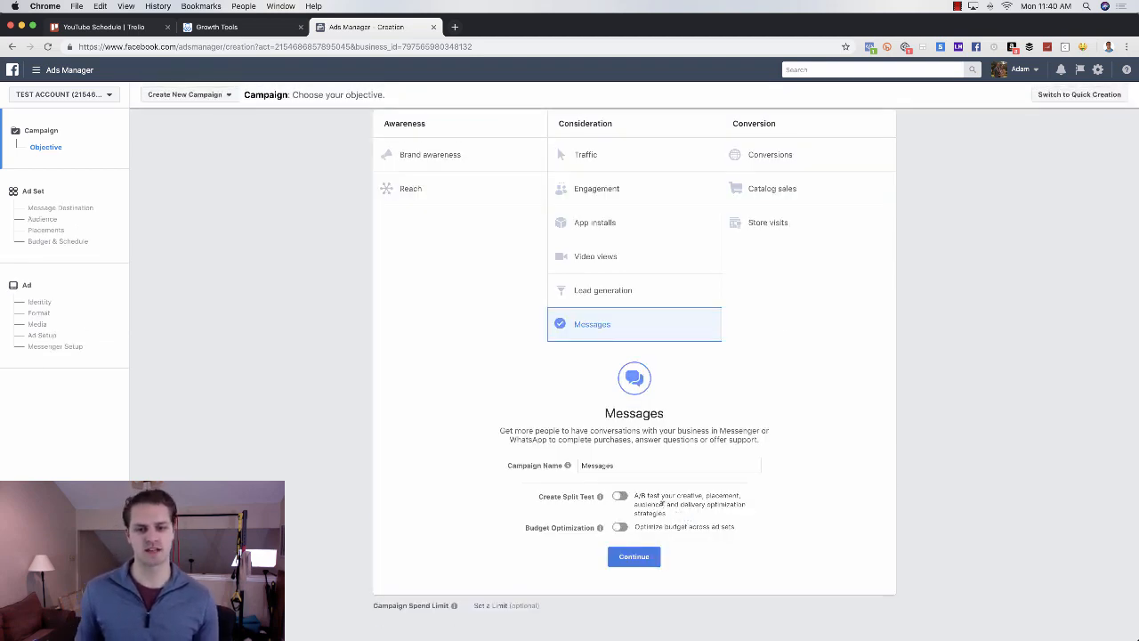
{"action": "left_click", "coordinate": [625, 456]}
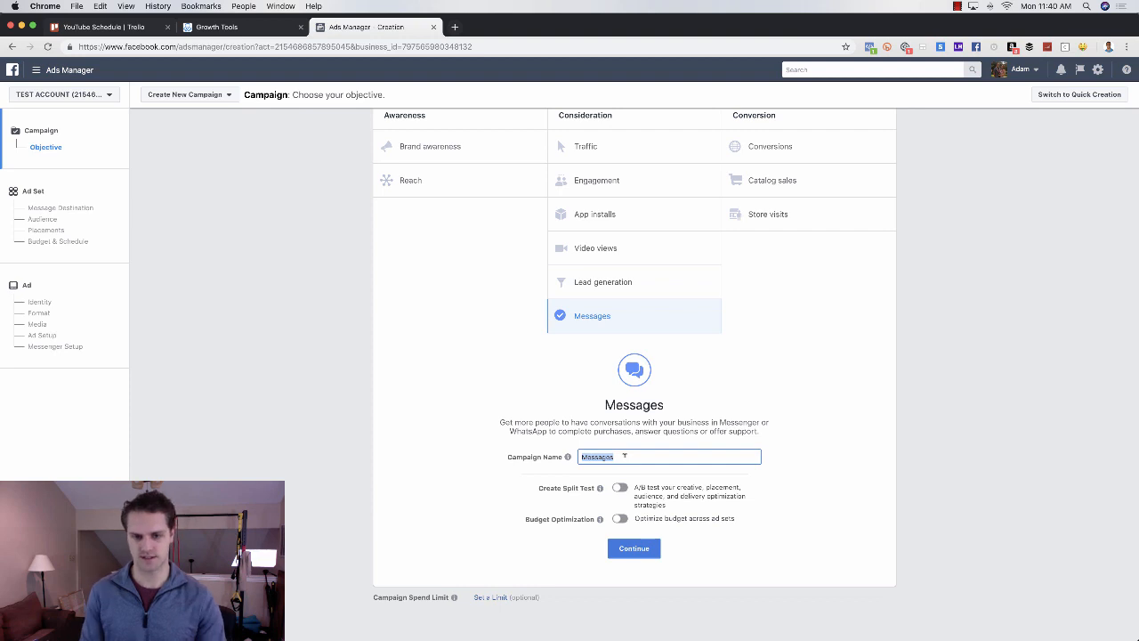
{"action": "type", "text": "manychat JSON example"}
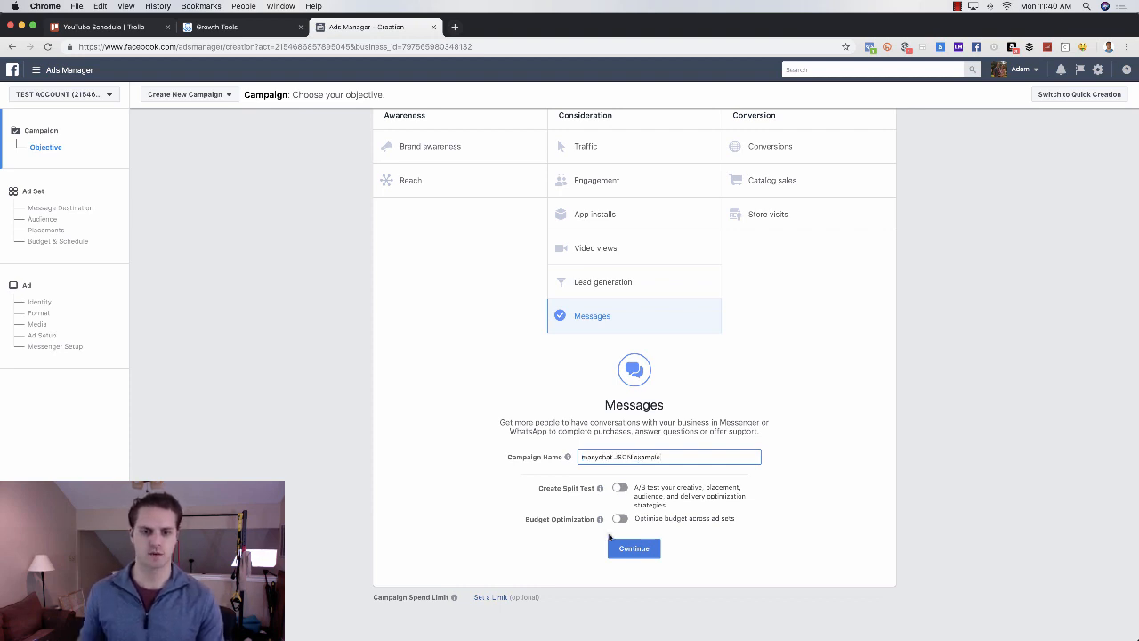
{"action": "left_click", "coordinate": [627, 548]}
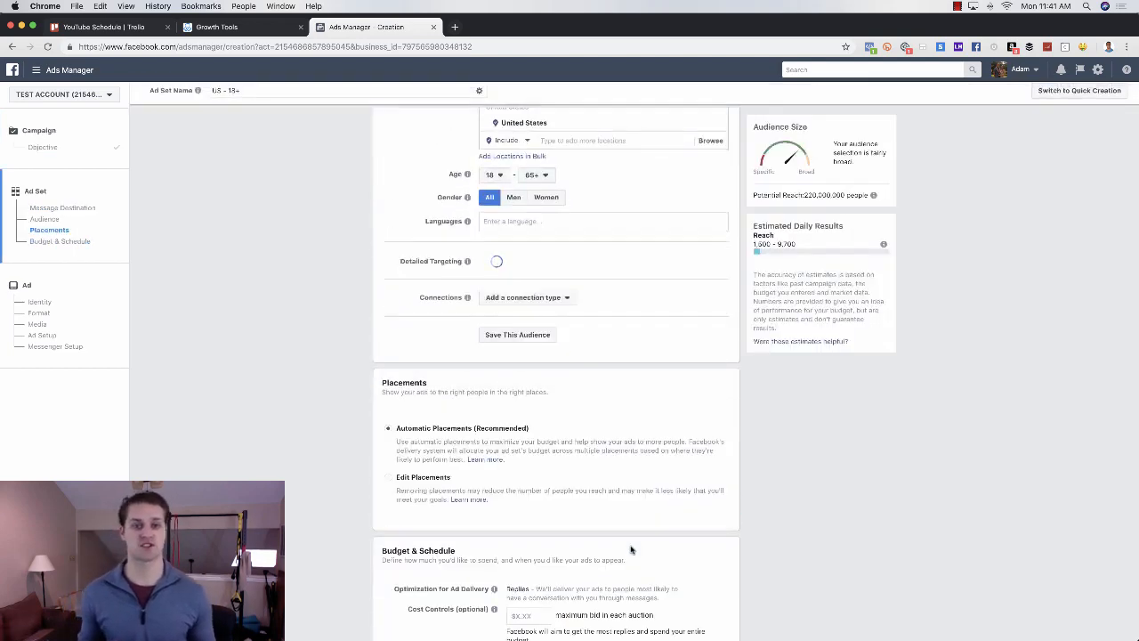
- Choose Click to Messenger as the message destination and name the ad set "Example audience"
{"action": "scroll", "coordinate": [631, 550], "scroll_direction": "up", "scroll_amount": 5}
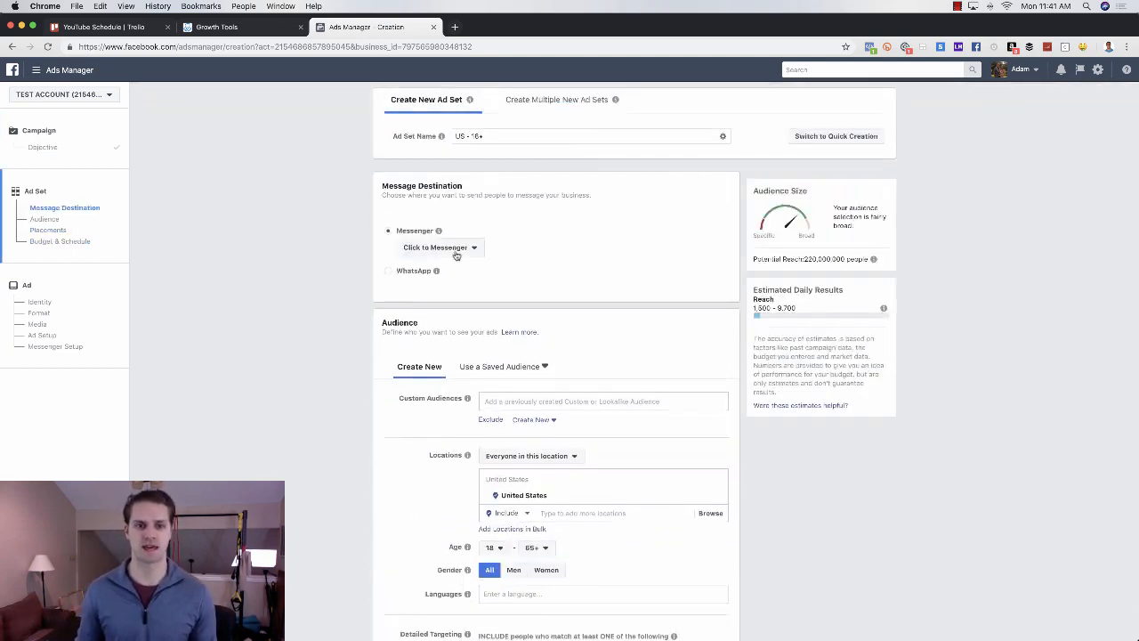
{"action": "left_click", "coordinate": [464, 248]}
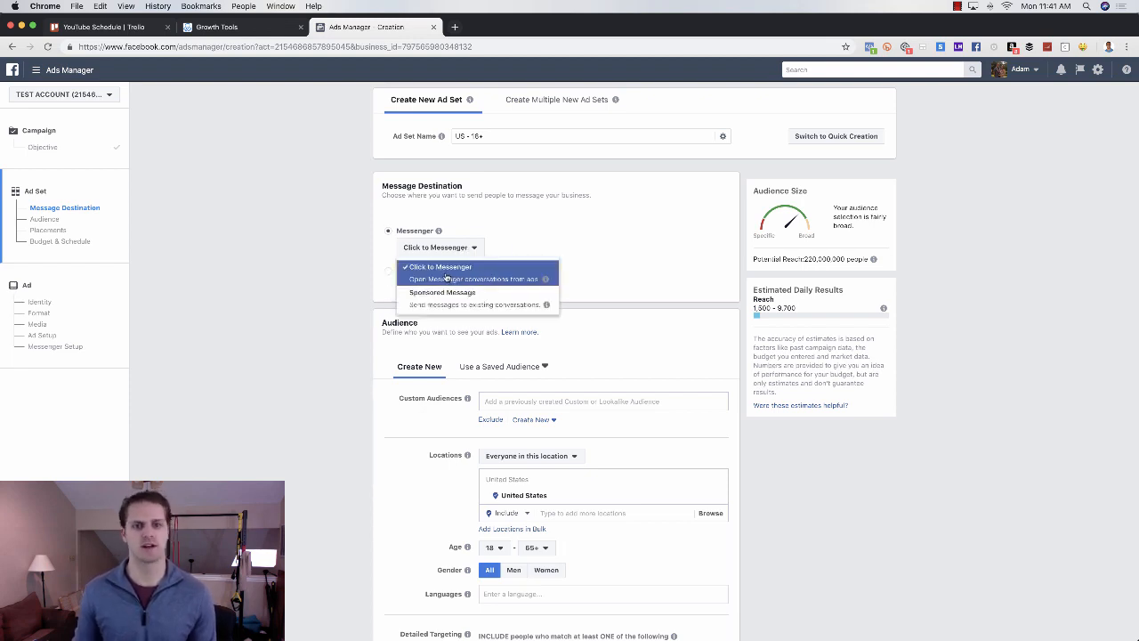
{"action": "left_click", "coordinate": [481, 269]}
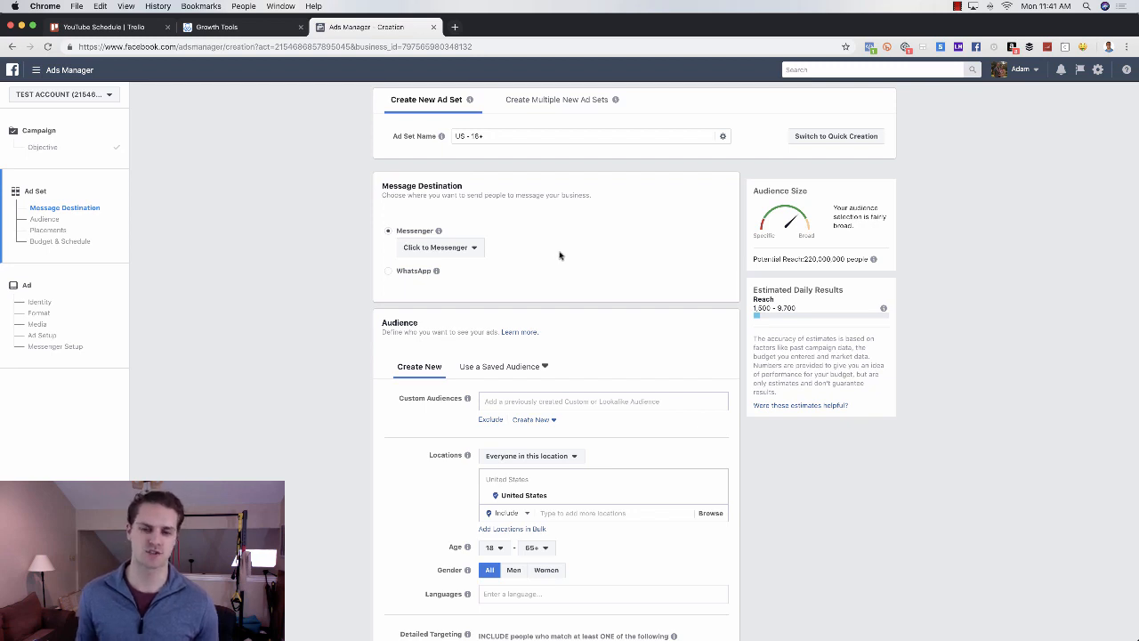
{"action": "triple_click", "coordinate": [501, 135]}
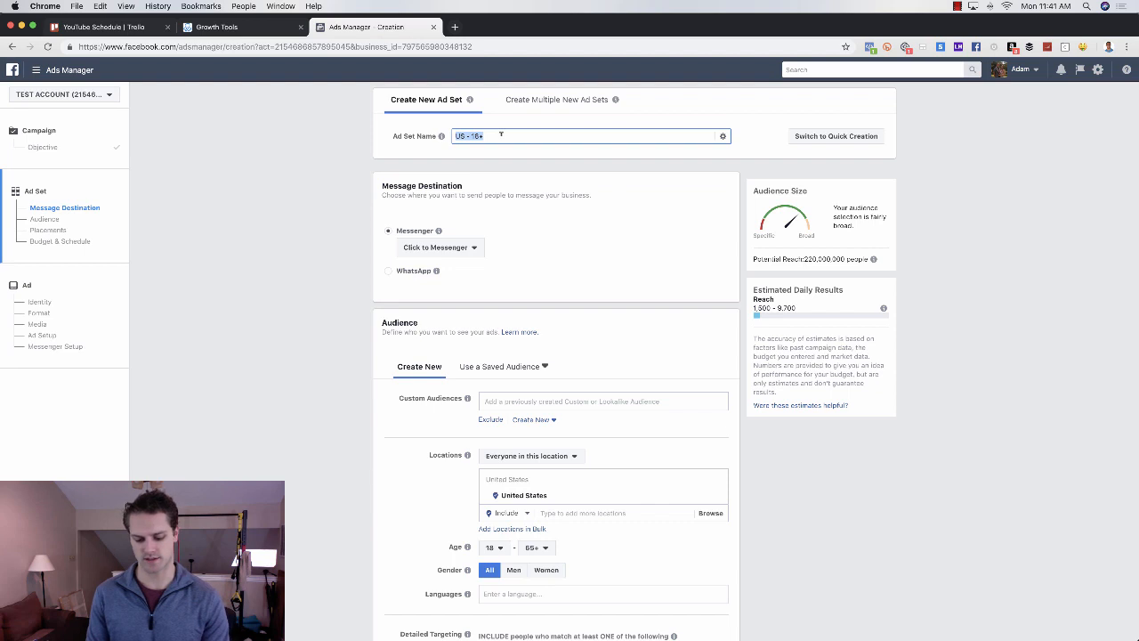
{"action": "type", "text": "Example audience"}
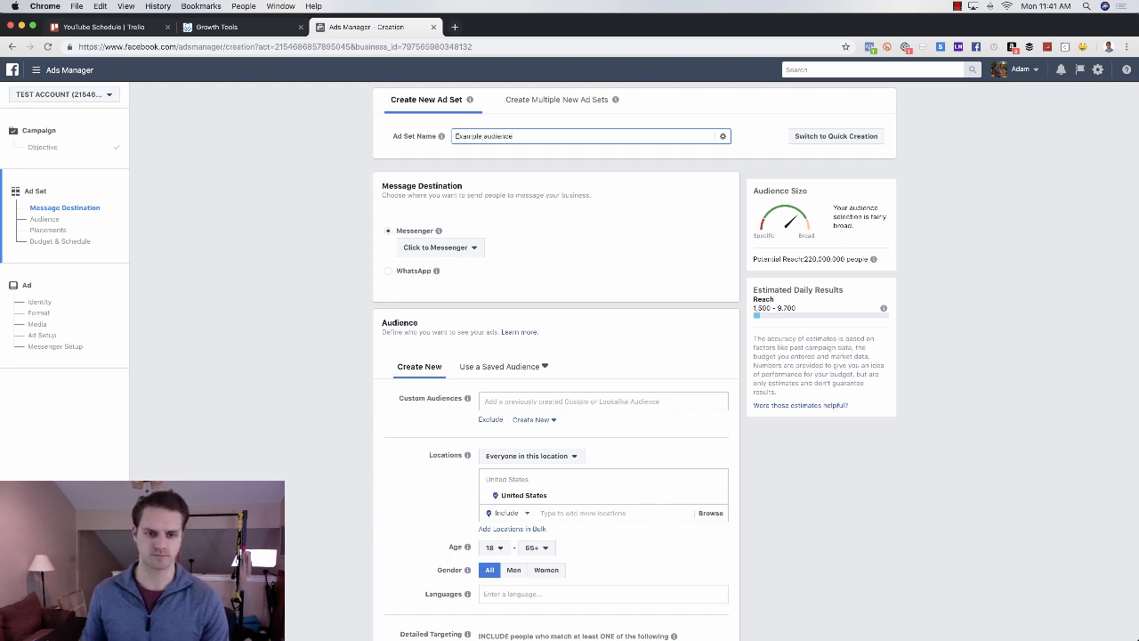
- Switch the ad set from automatic placements to Edit Placements
{"action": "scroll", "coordinate": [564, 328], "scroll_direction": "down", "scroll_amount": 3}
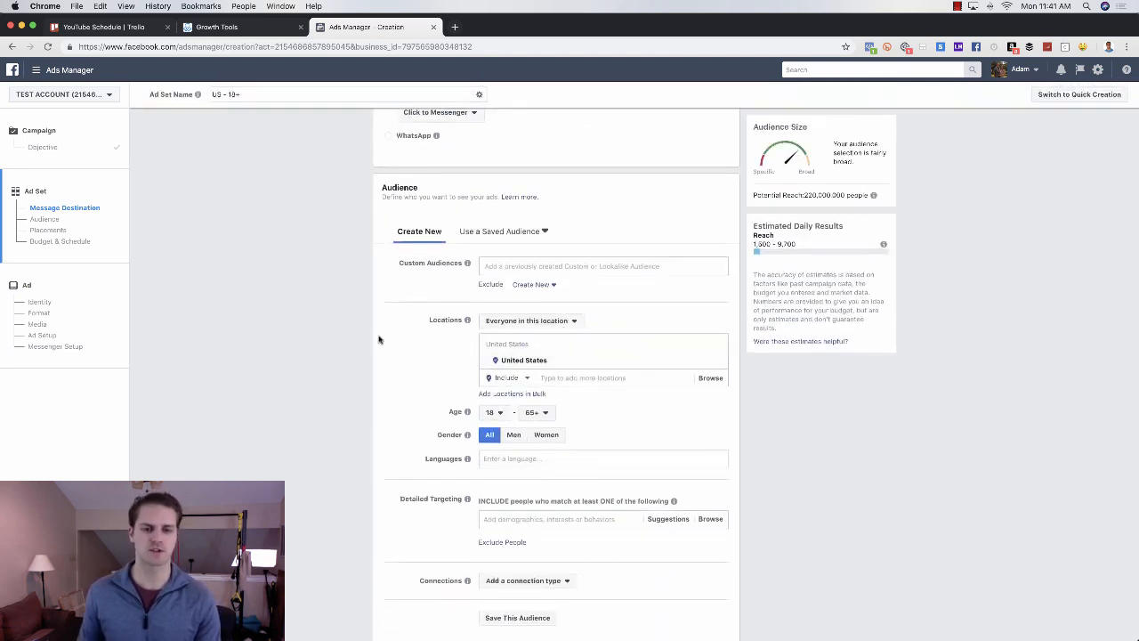
{"action": "scroll", "coordinate": [375, 338], "scroll_direction": "down", "scroll_amount": 2}
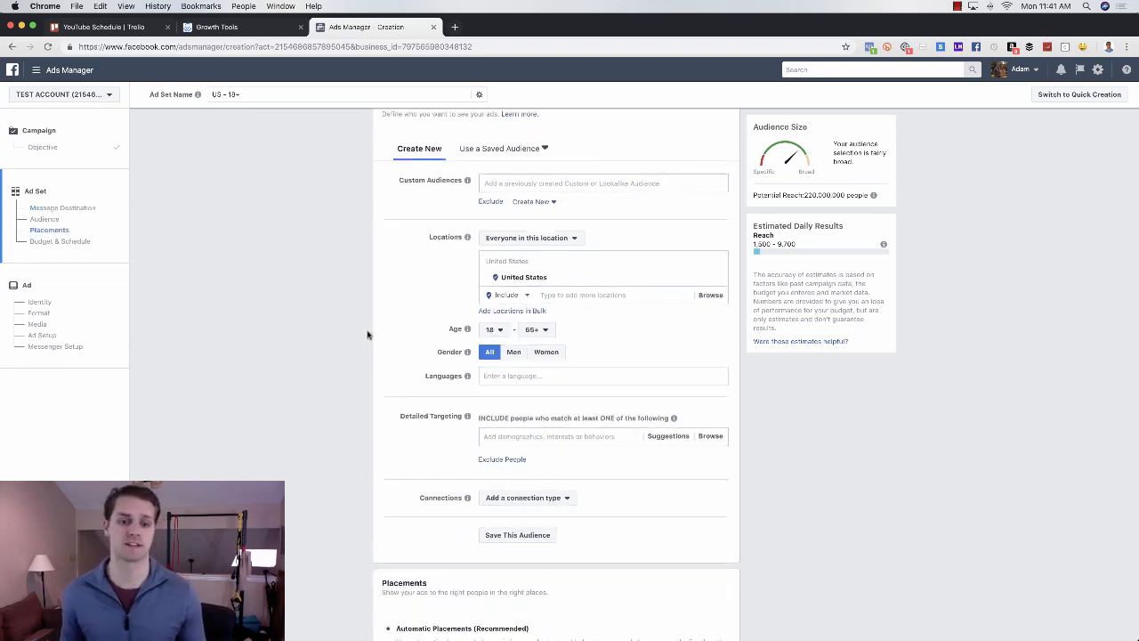
{"action": "scroll", "coordinate": [369, 333], "scroll_direction": "down", "scroll_amount": 5}
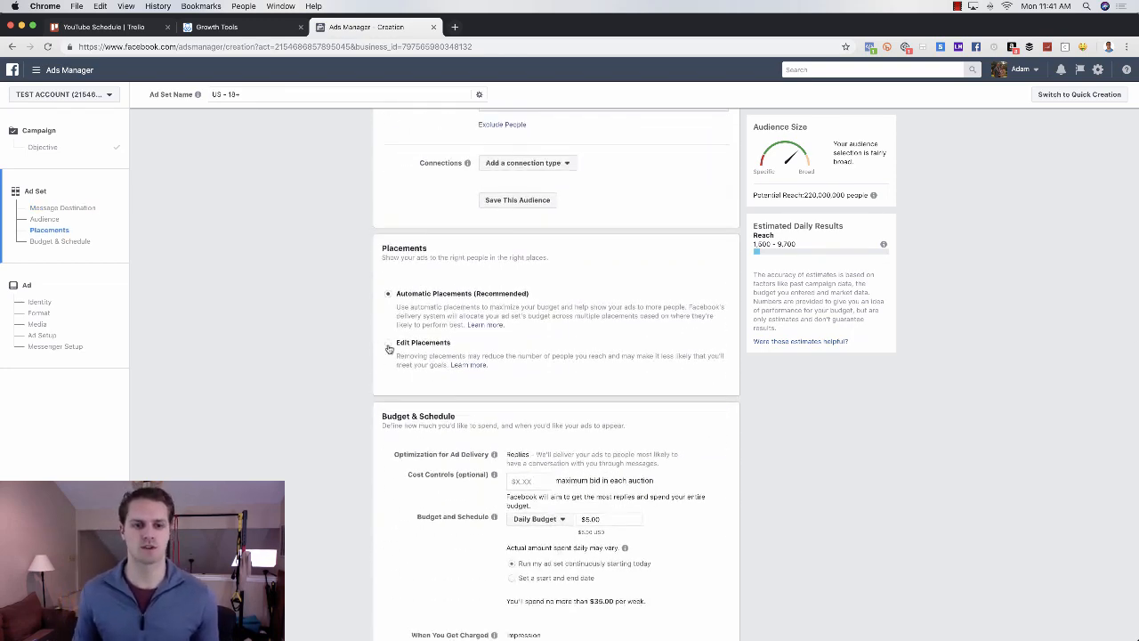
{"action": "left_click", "coordinate": [388, 346]}
{"action": "scroll", "coordinate": [591, 331], "scroll_direction": "down", "scroll_amount": 3}
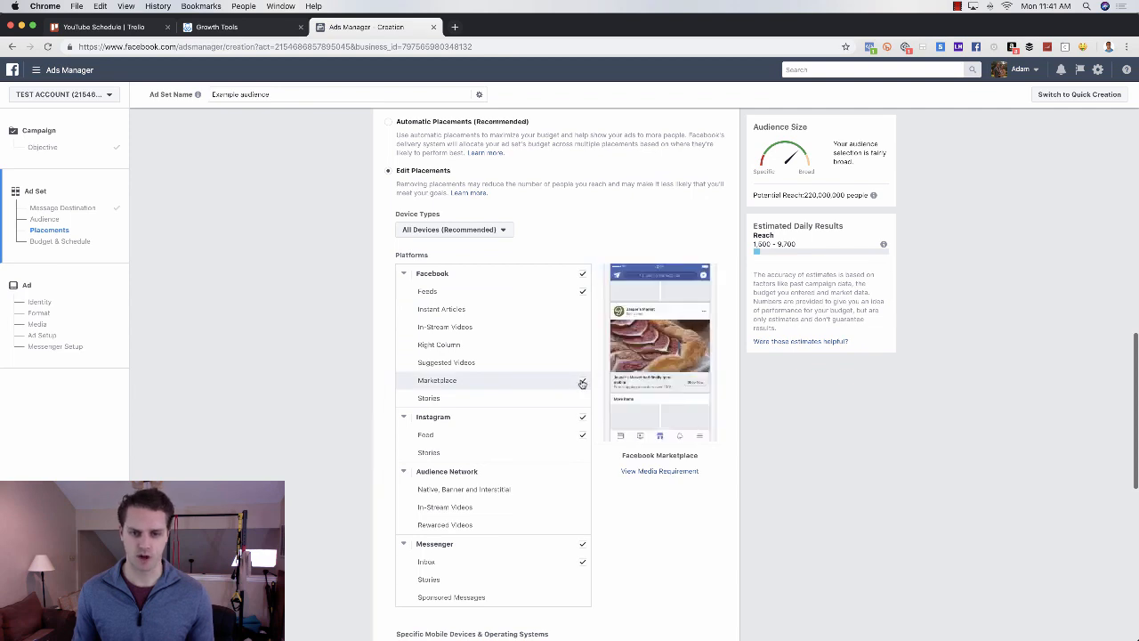
{"action": "left_click", "coordinate": [582, 382]}
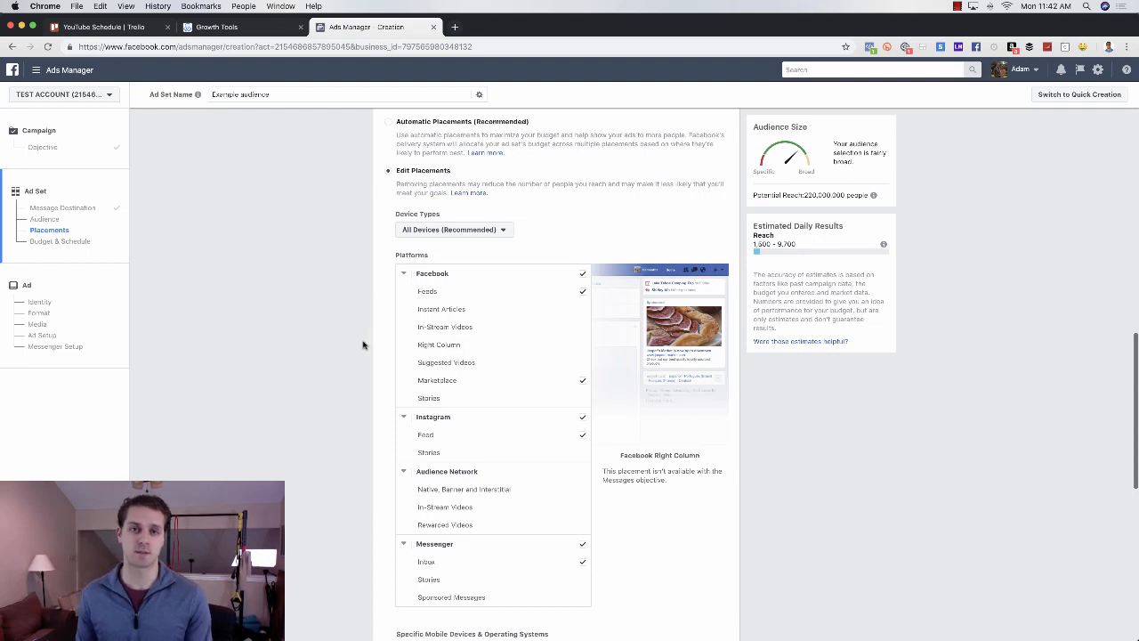
{"action": "left_click", "coordinate": [583, 417]}
{"action": "left_click", "coordinate": [581, 561]}
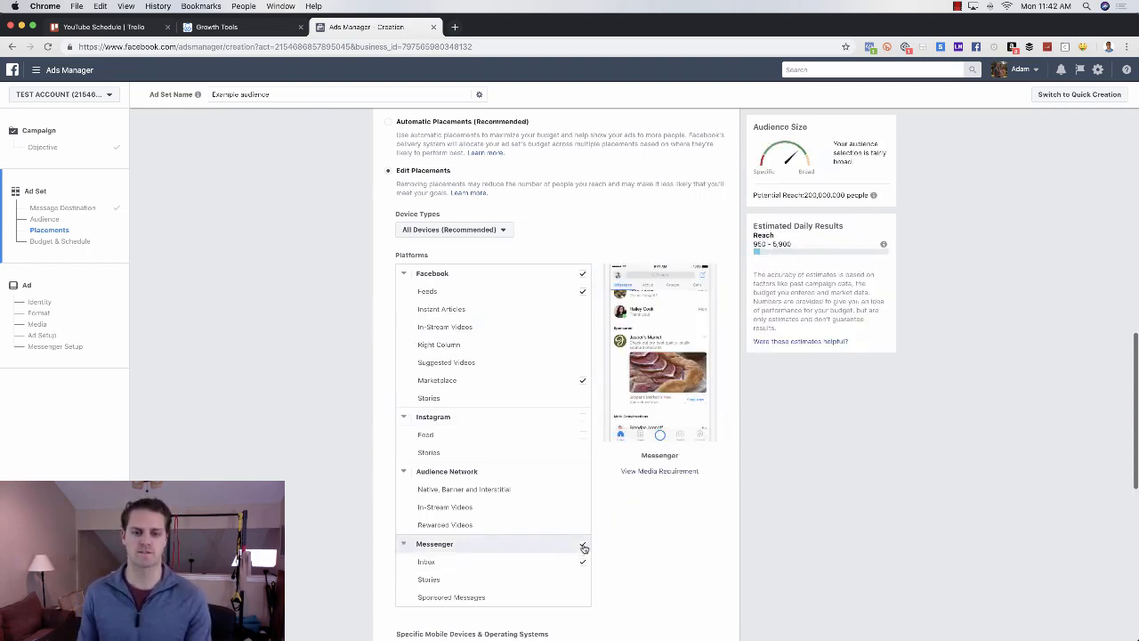
{"action": "left_click", "coordinate": [584, 416]}
- Remove the Facebook Marketplace placement and keep the Messenger placement
{"action": "left_click", "coordinate": [583, 385]}
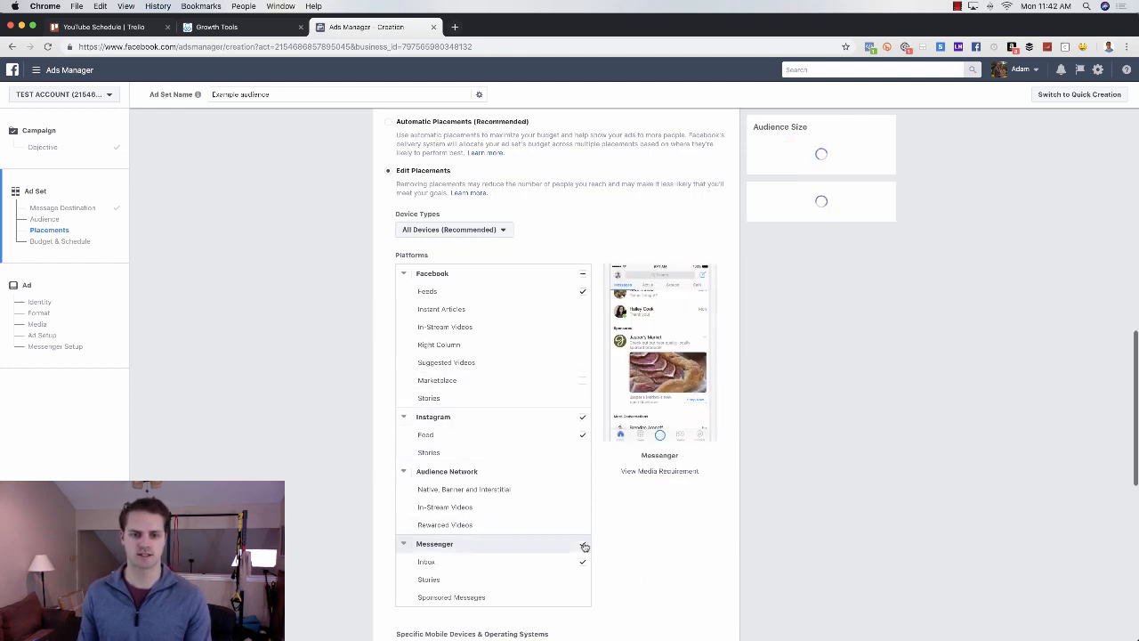
{"action": "left_click", "coordinate": [583, 545]}
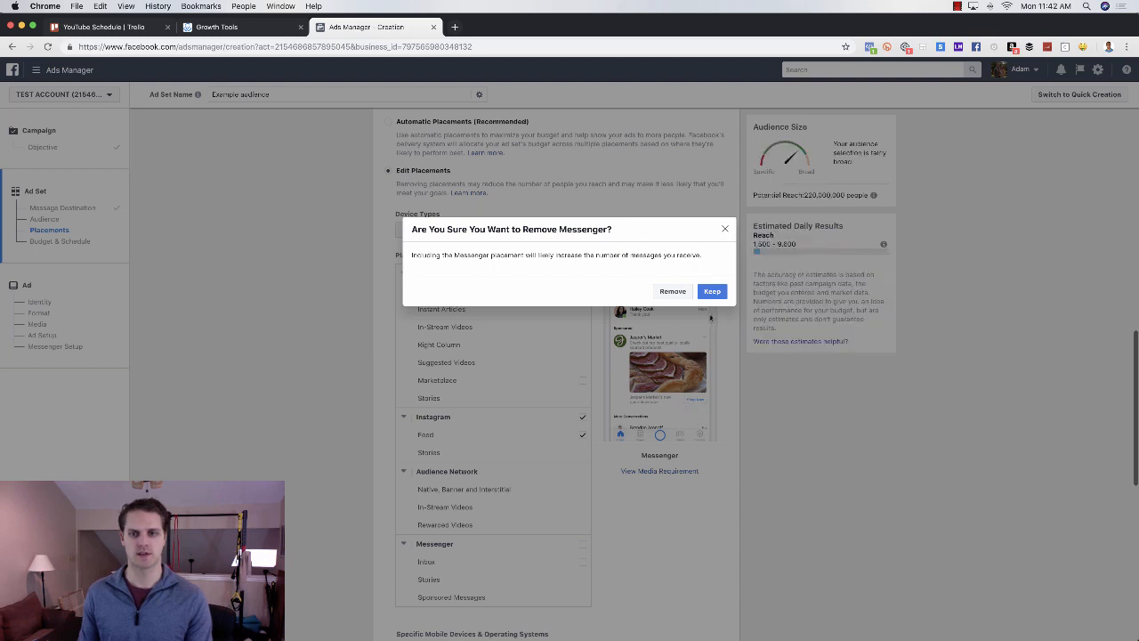
{"action": "left_click", "coordinate": [713, 294]}
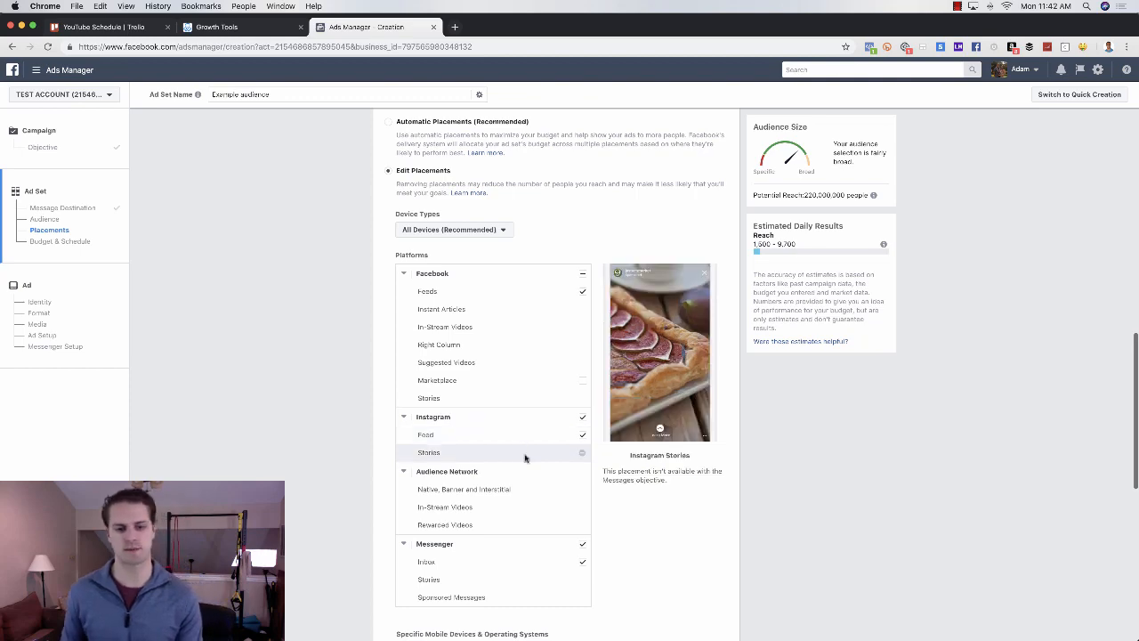
- Accept the ad set's budget and schedule settings and continue to the ad level
{"action": "scroll", "coordinate": [521, 450], "scroll_direction": "down", "scroll_amount": 5}
{"action": "scroll", "coordinate": [601, 488], "scroll_direction": "down", "scroll_amount": 3}
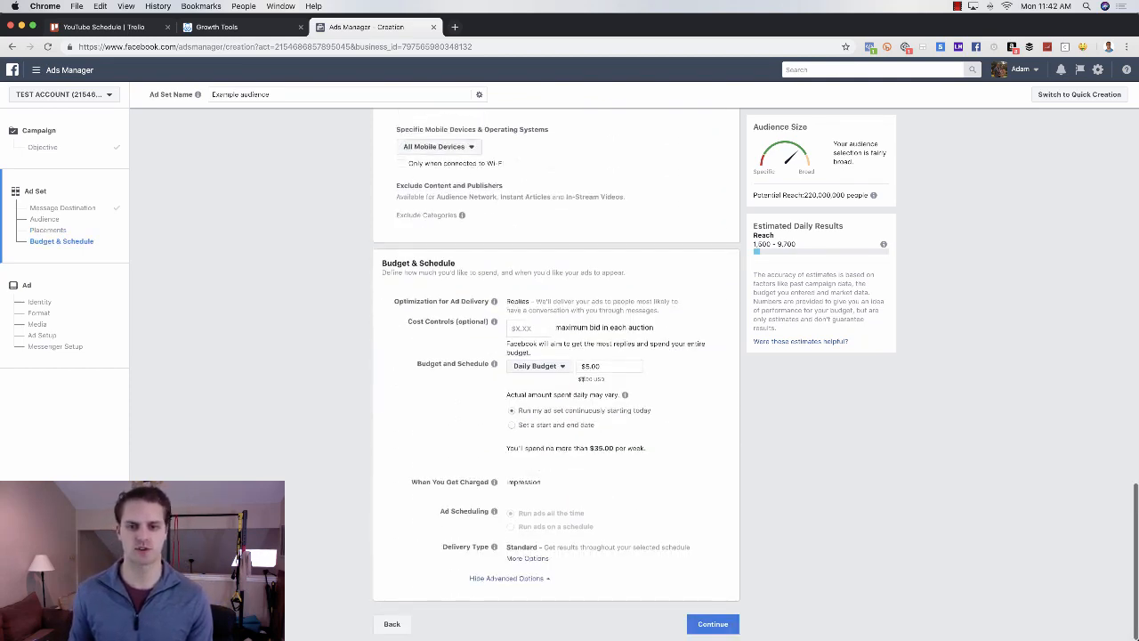
{"action": "left_click", "coordinate": [716, 623]}
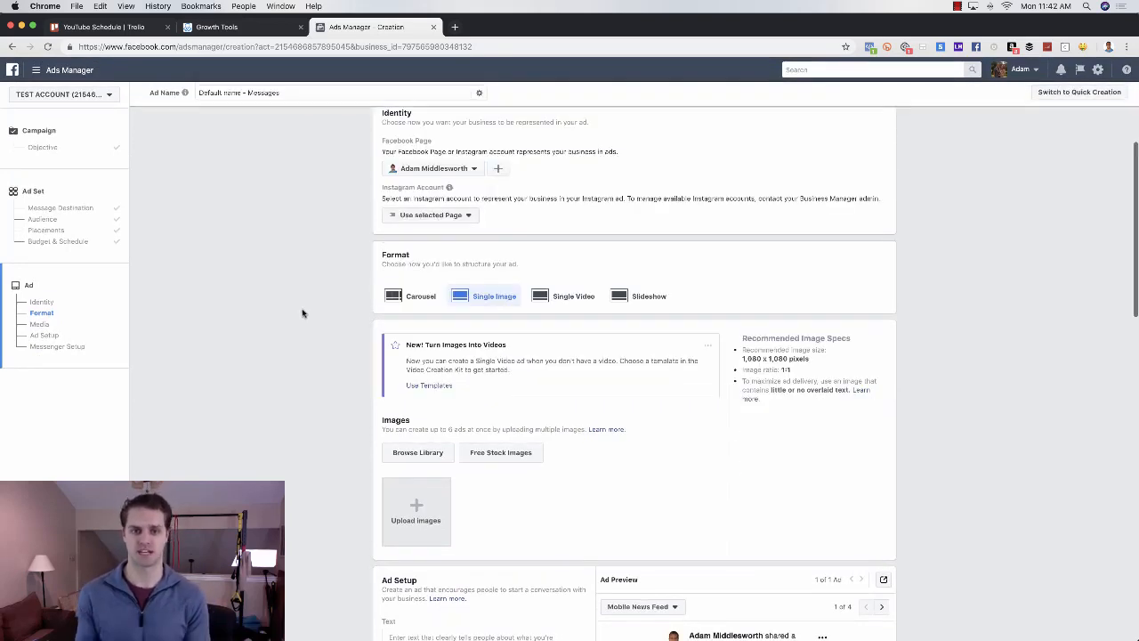
- Add the untitled 1080 × 1080 brick house image from the account's image library to the single image ad
{"action": "scroll", "coordinate": [302, 313], "scroll_direction": "up", "scroll_amount": 1}
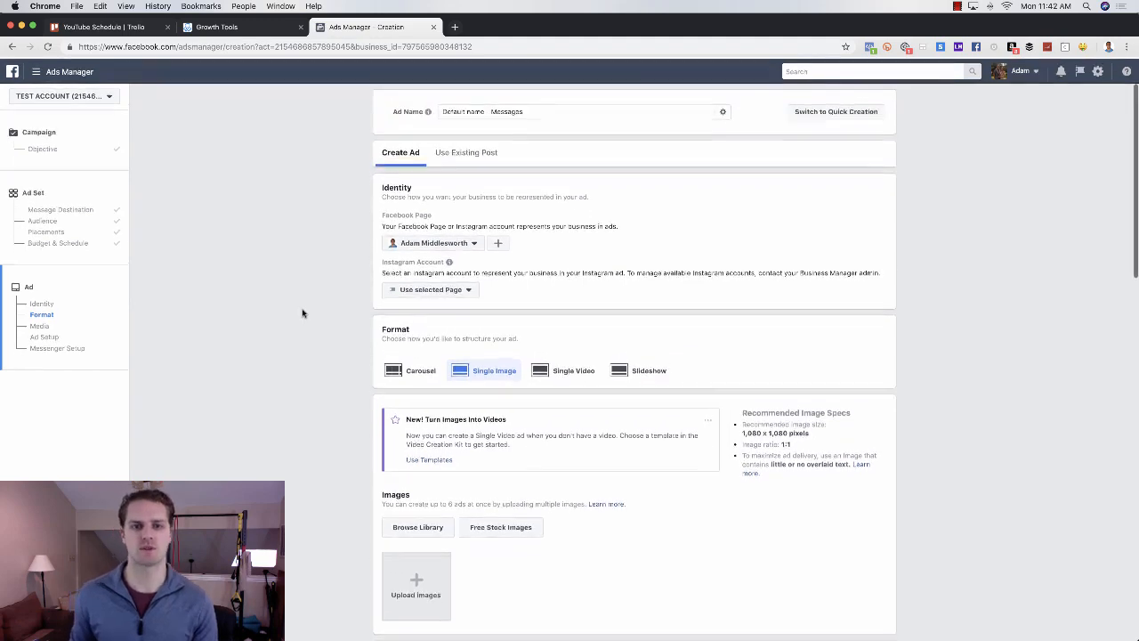
{"action": "scroll", "coordinate": [337, 334], "scroll_direction": "down", "scroll_amount": 2}
{"action": "scroll", "coordinate": [337, 334], "scroll_direction": "down", "scroll_amount": 2}
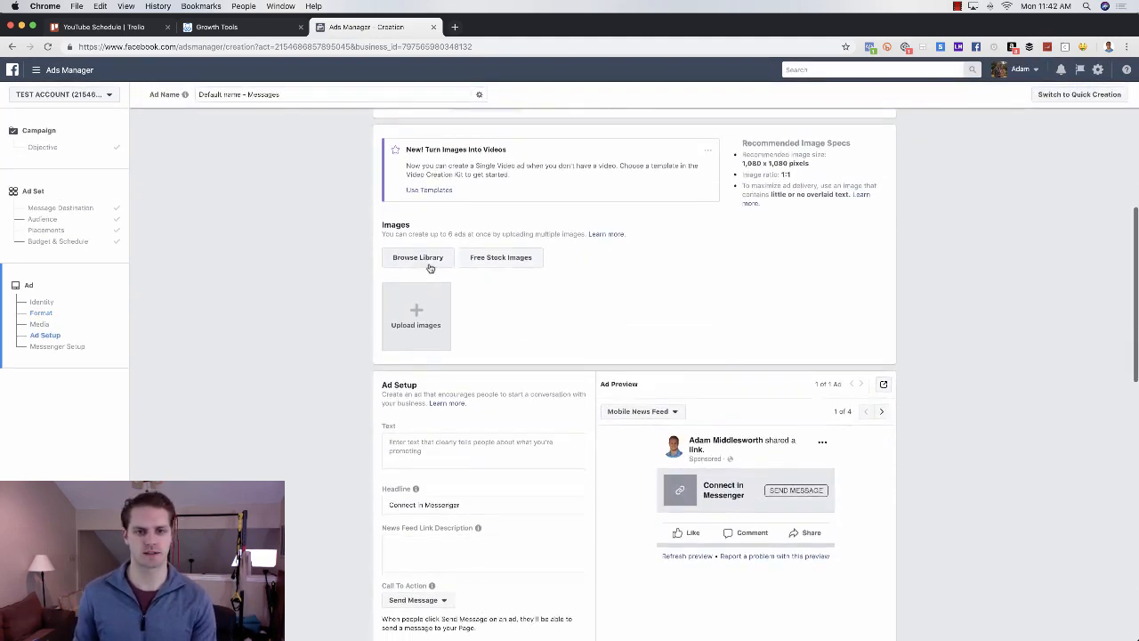
{"action": "left_click", "coordinate": [443, 308]}
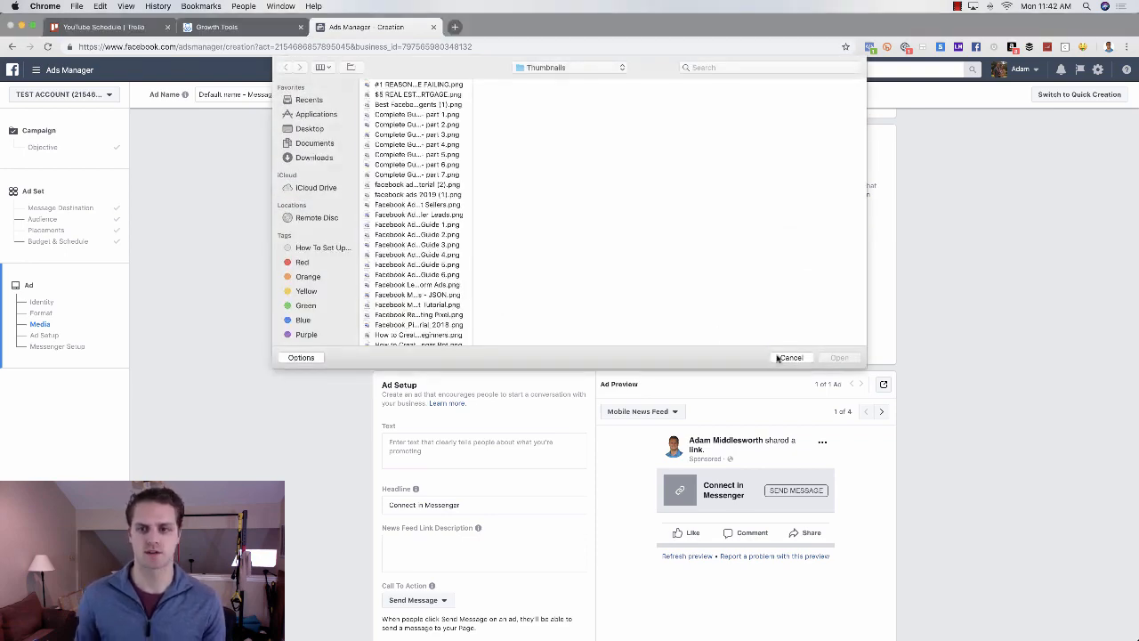
{"action": "left_click", "coordinate": [778, 358]}
{"action": "left_click", "coordinate": [426, 260]}
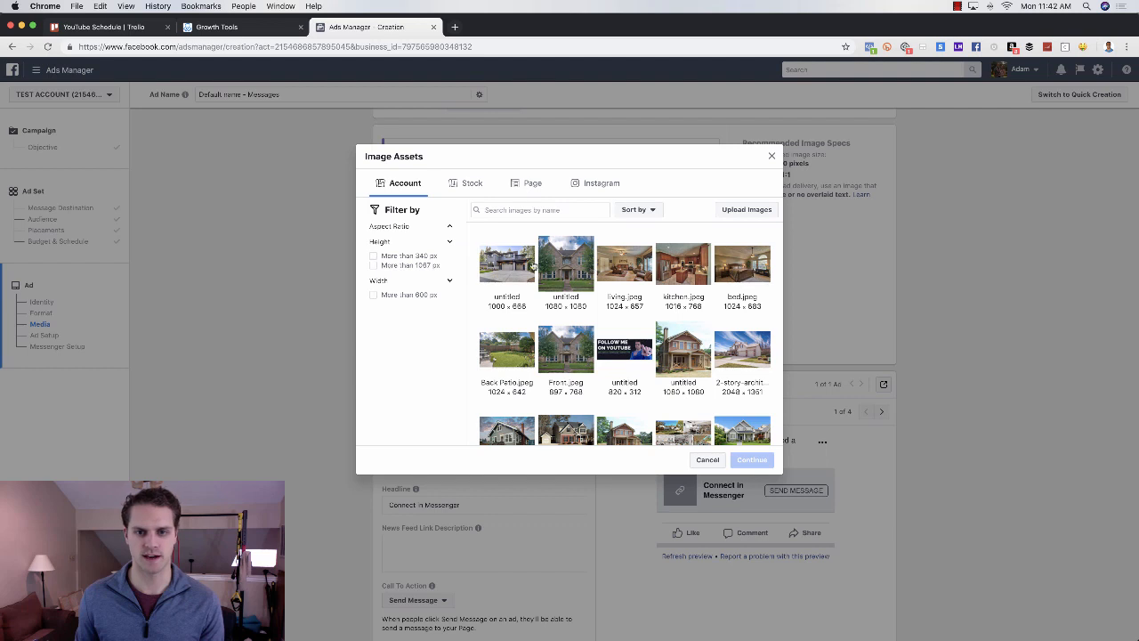
{"action": "left_click", "coordinate": [566, 264]}
{"action": "left_click", "coordinate": [758, 493]}
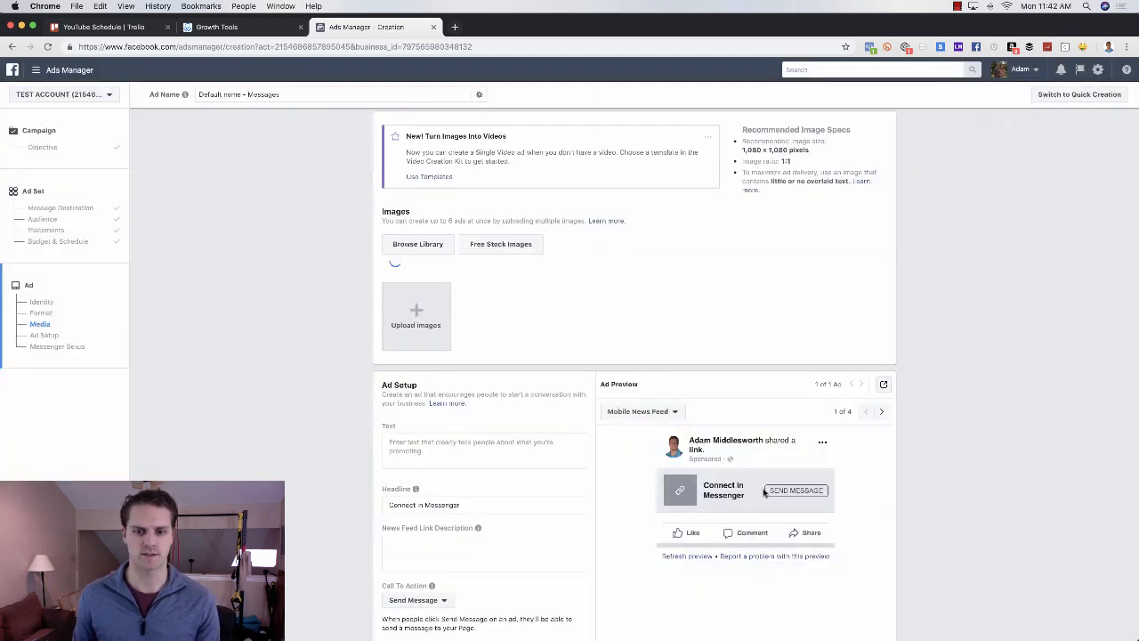
- Enter "New Listing in Frisco" on one line as the ad text
{"action": "left_click", "coordinate": [426, 364]}
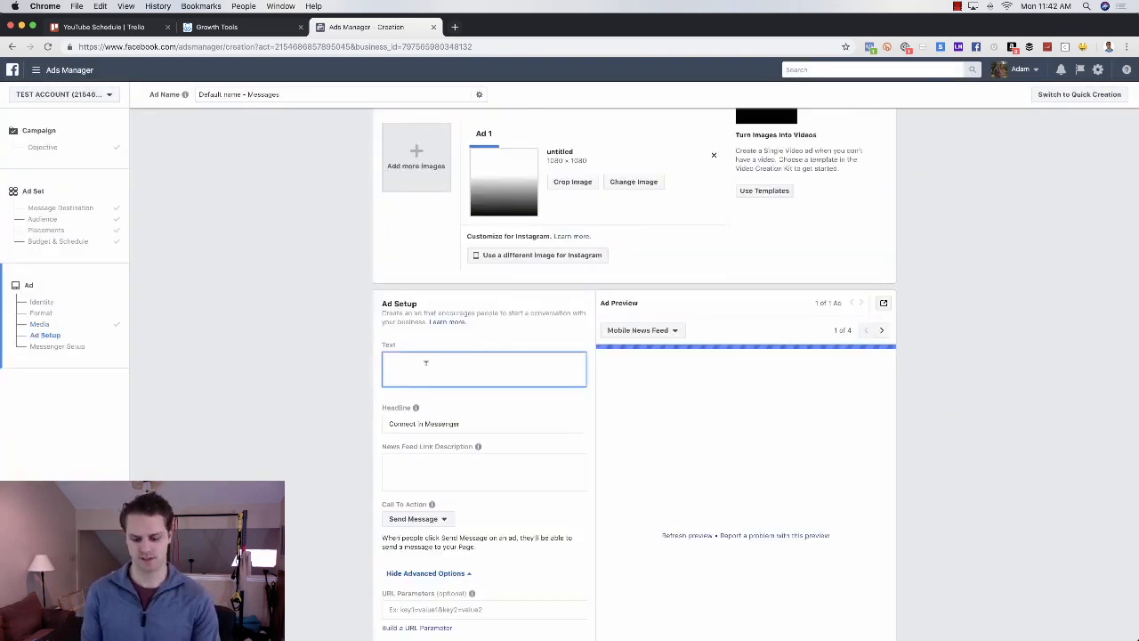
{"action": "type", "text": "New Listing "}
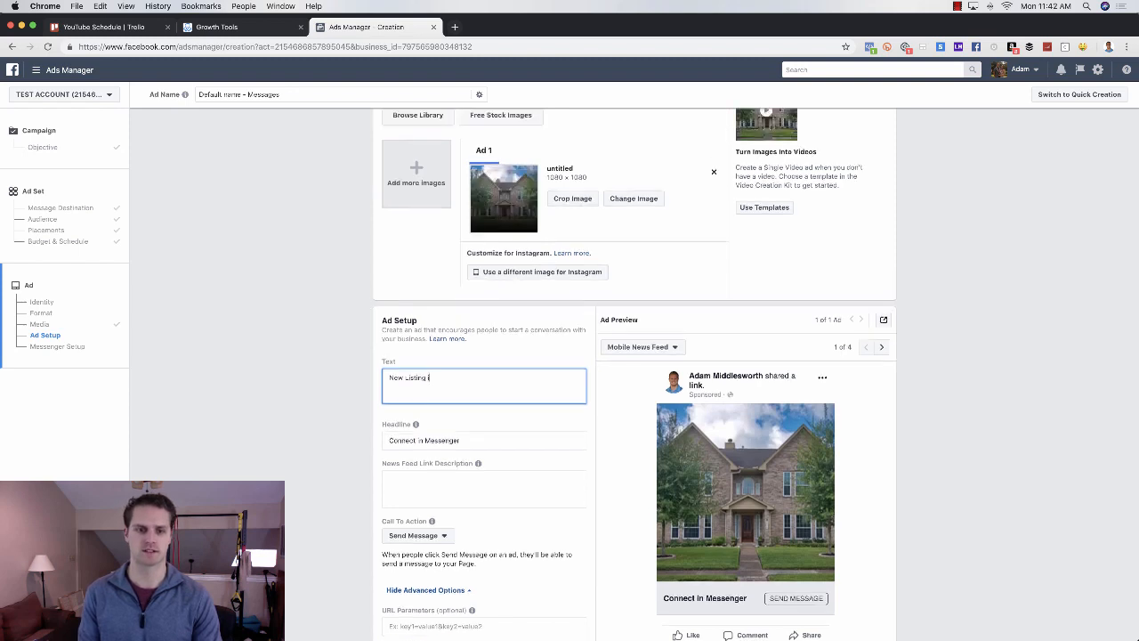
{"action": "type", "text": "in Frisco"}
{"action": "scroll", "coordinate": [386, 395], "scroll_direction": "down", "scroll_amount": 1}
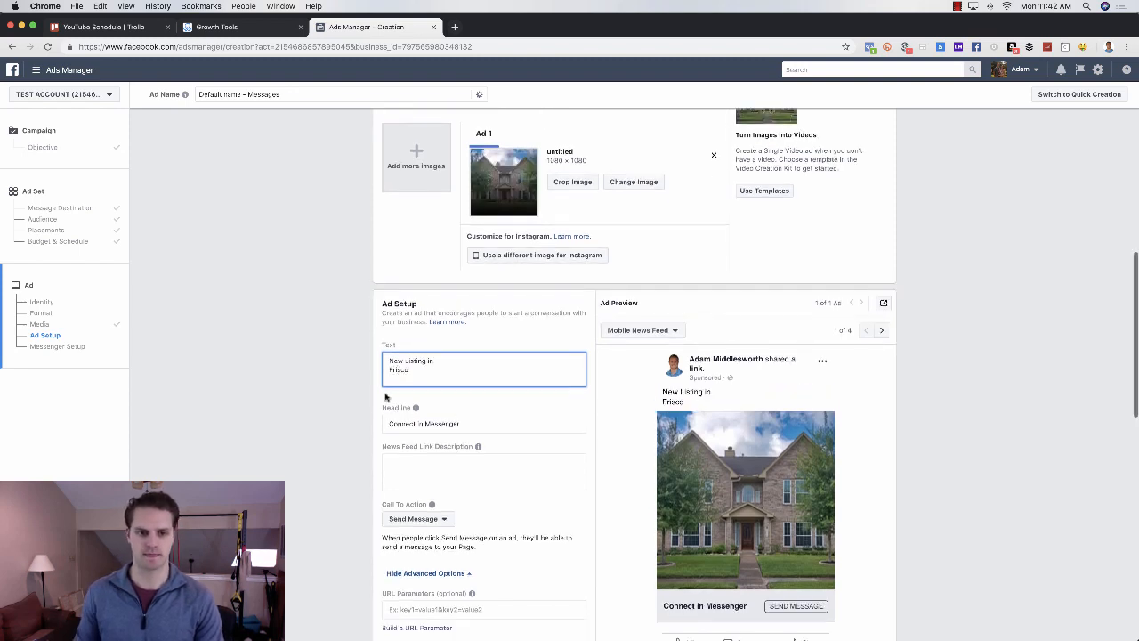
{"action": "left_click", "coordinate": [389, 370]}
{"action": "key", "text": "BackSpace"}
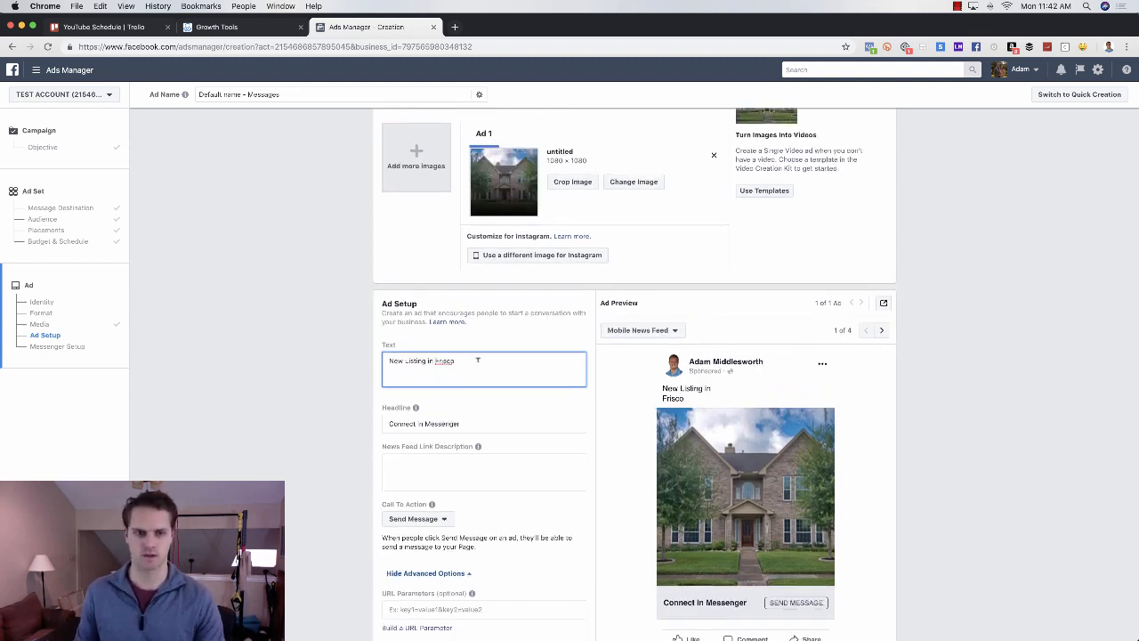
- Add a second paragraph to the ad text, separated by a blank line, reading "Tap Send Message"
{"action": "left_click", "coordinate": [478, 359]}
{"action": "key", "text": "Return"}
{"action": "key", "text": "Return"}
{"action": "type", "text": "Tap le"}
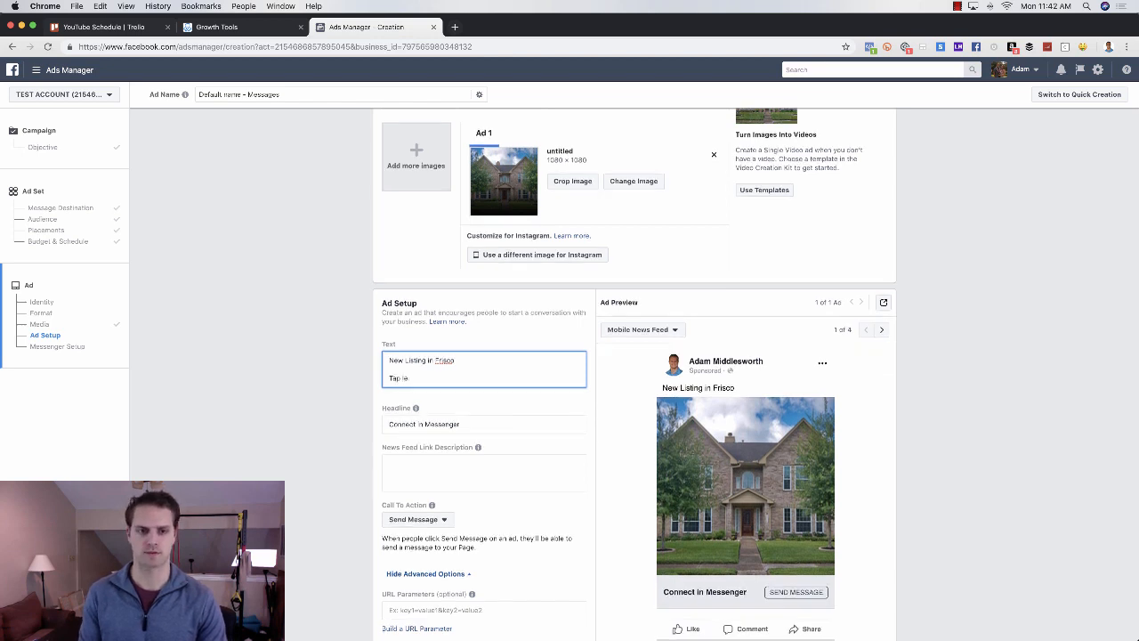
{"action": "type", "text": "arn"}
{"action": "key", "text": "BackSpace"}
{"action": "type", "text": "S"}
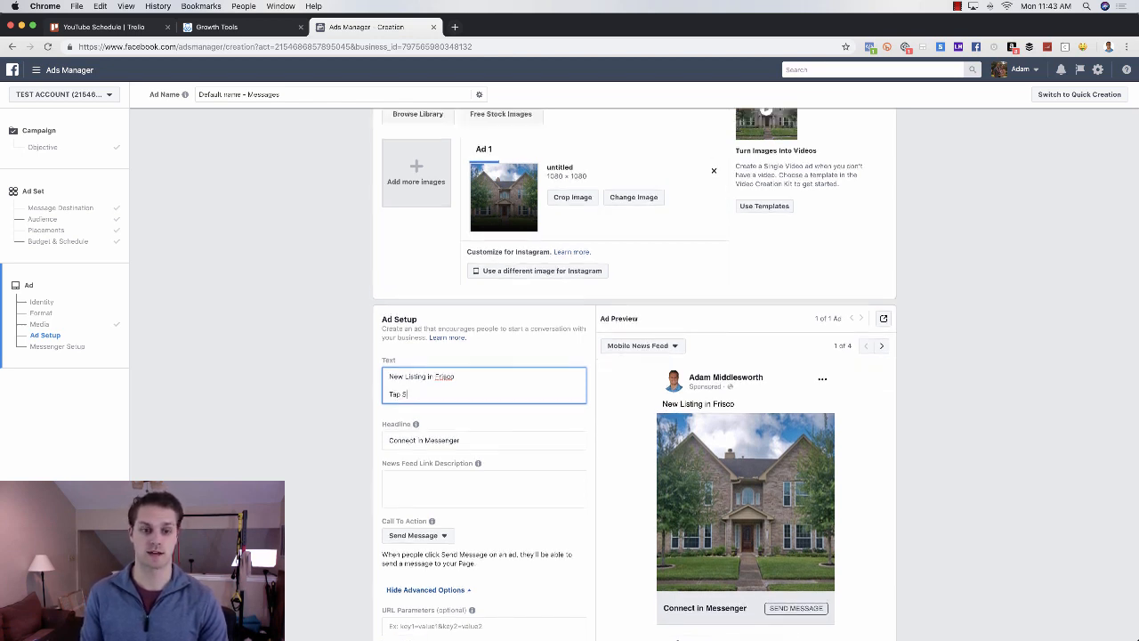
{"action": "type", "text": "end Mesa"}
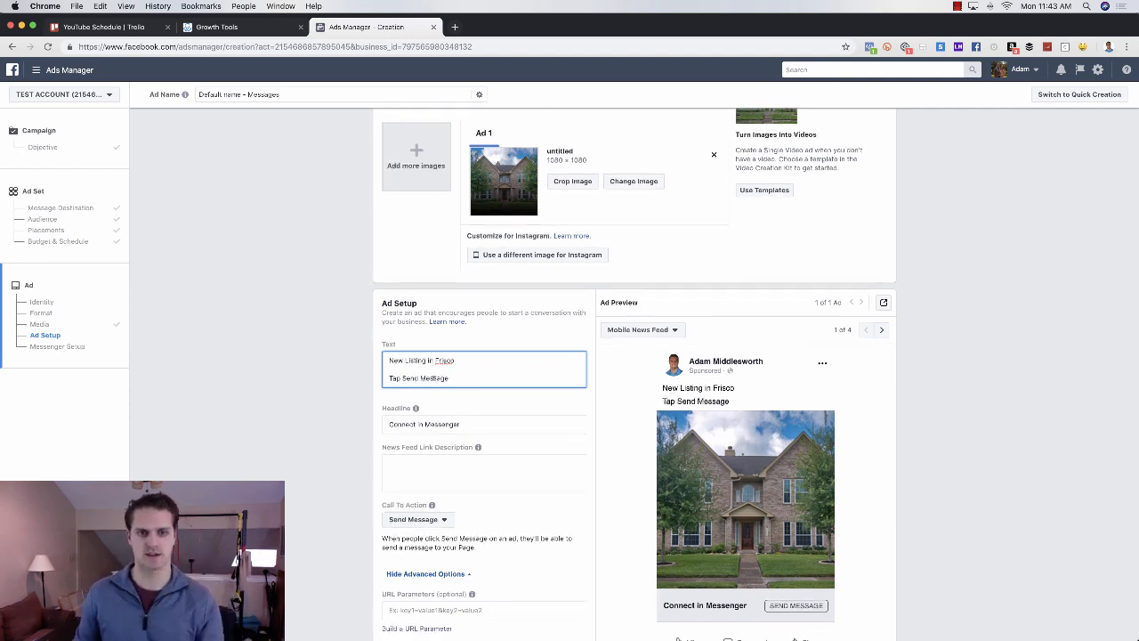
- Put Send Message in single quotes and continue the sentence with "to see more price, photos, and location of this property"
{"action": "type", "text": "'"}
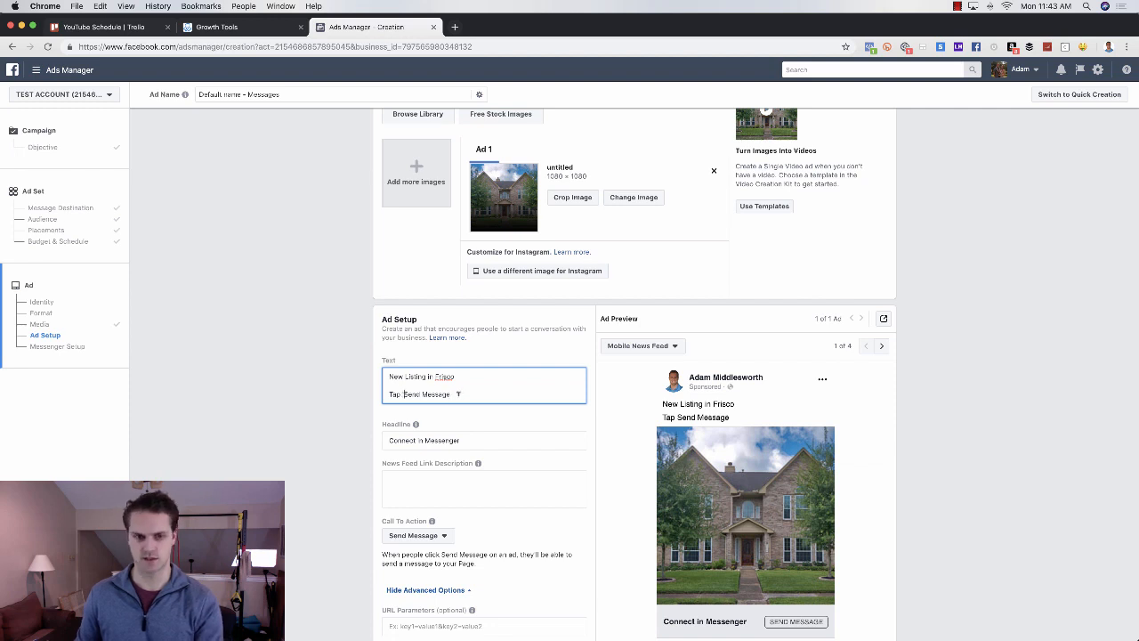
{"action": "left_click", "coordinate": [459, 394]}
{"action": "type", "text": "'"}
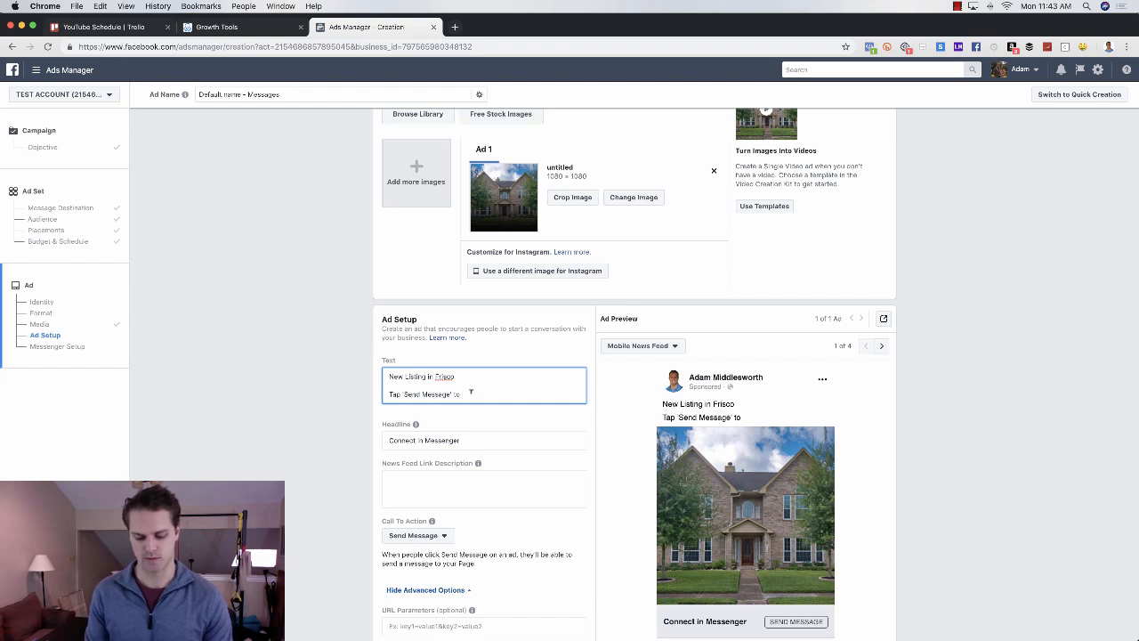
{"action": "type", "text": "e mor"}
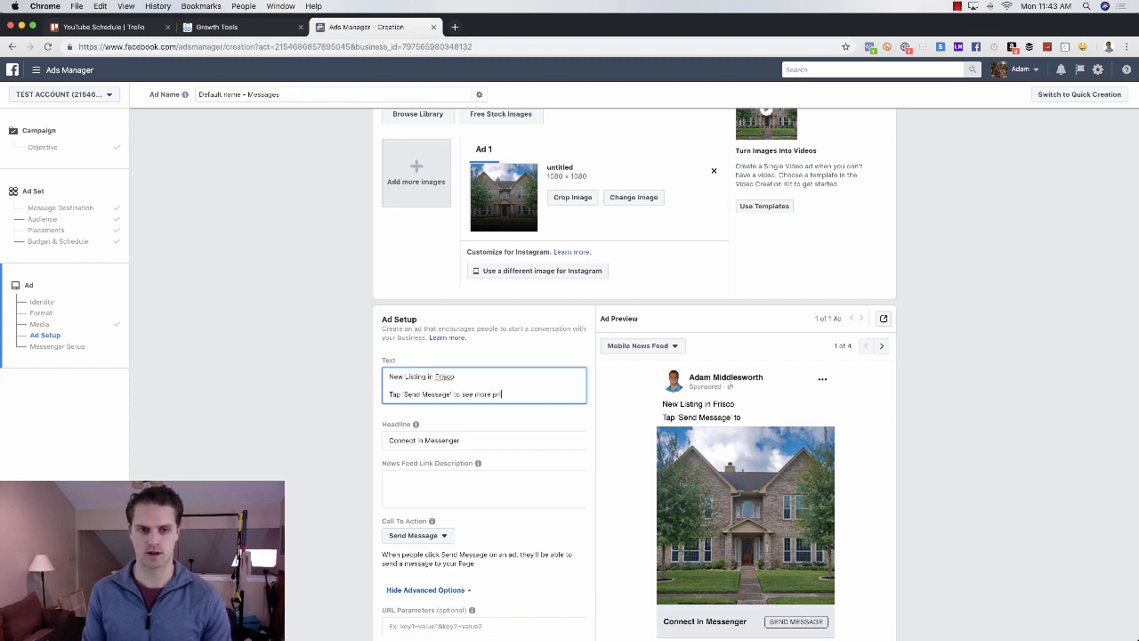
{"action": "type", "text": "e price, photos,"}
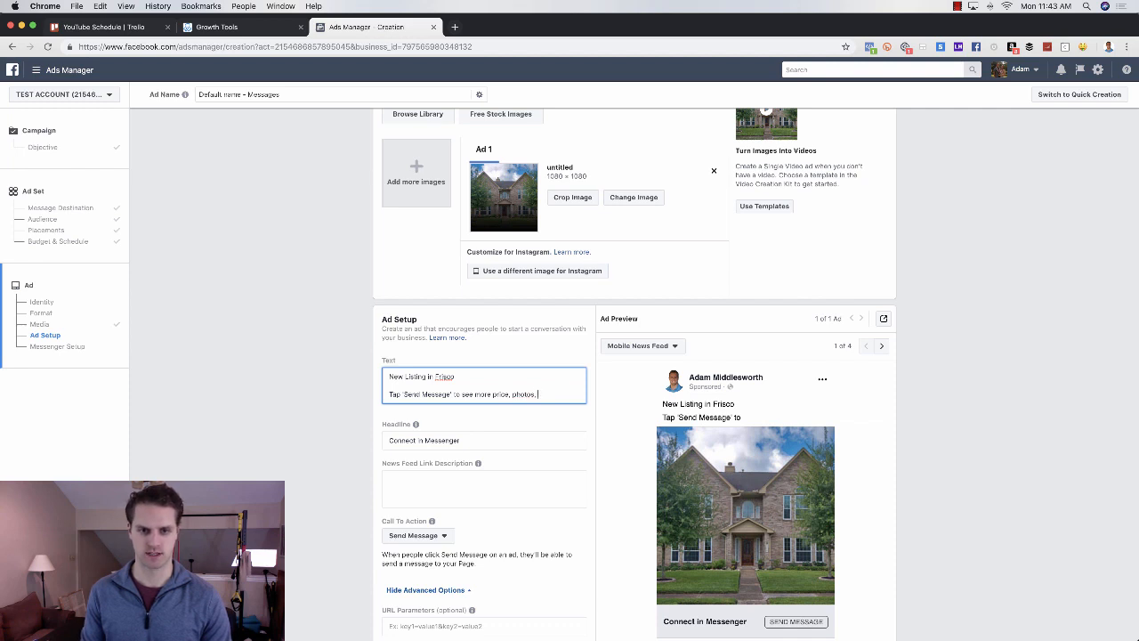
{"action": "type", "text": " and location of this property"}
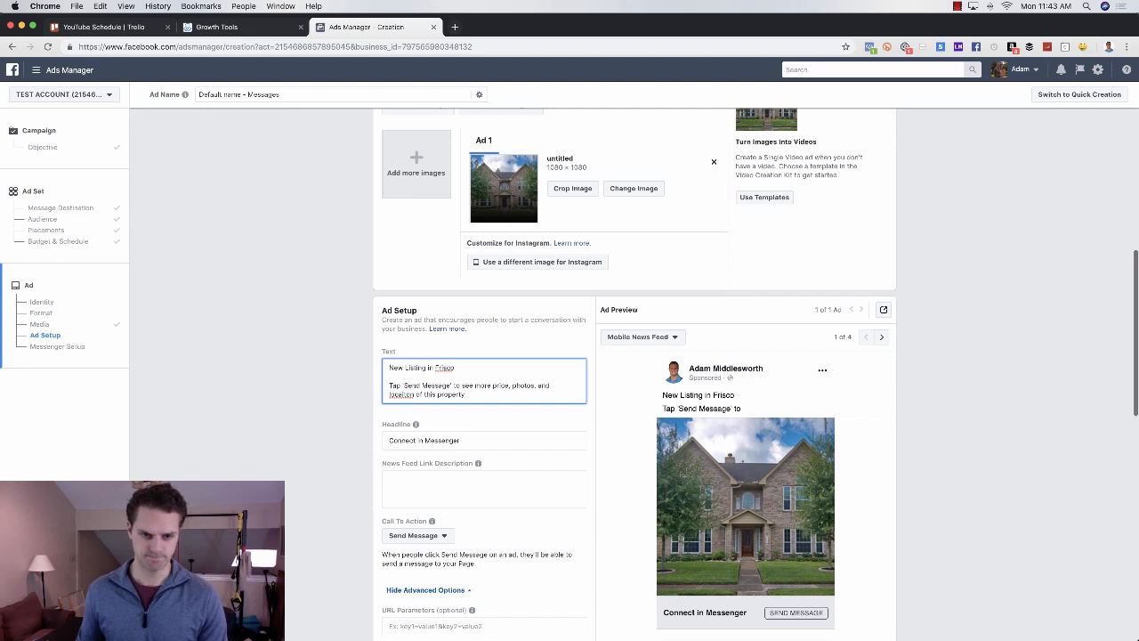
- Replace "Send Message" with "Learn More" inside the quotes in the ad text
{"action": "scroll", "coordinate": [482, 399], "scroll_direction": "down", "scroll_amount": 1}
{"action": "double_click", "coordinate": [437, 368]}
{"action": "key", "text": "BackSpace"}
{"action": "key", "text": "BackSpace"}
{"action": "key", "text": "BackSpace"}
{"action": "key", "text": "BackSpace"}
{"action": "key", "text": "BackSpace"}
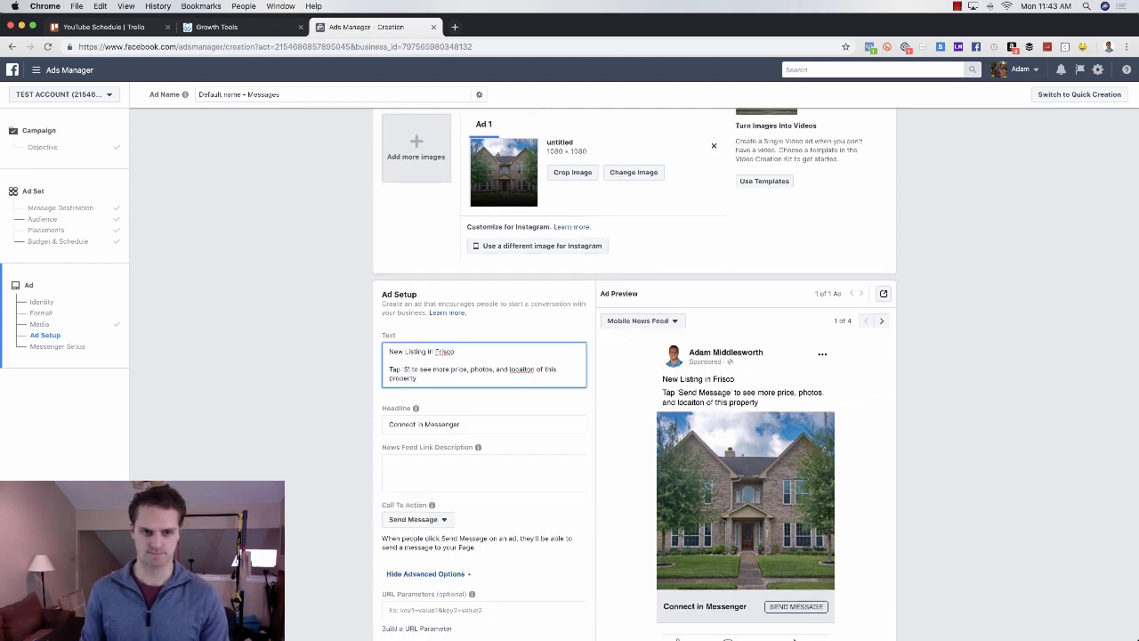
{"action": "key", "text": "BackSpace"}
{"action": "type", "text": "Learn More"}
{"action": "scroll", "coordinate": [634, 374], "scroll_direction": "up", "scroll_amount": 1}
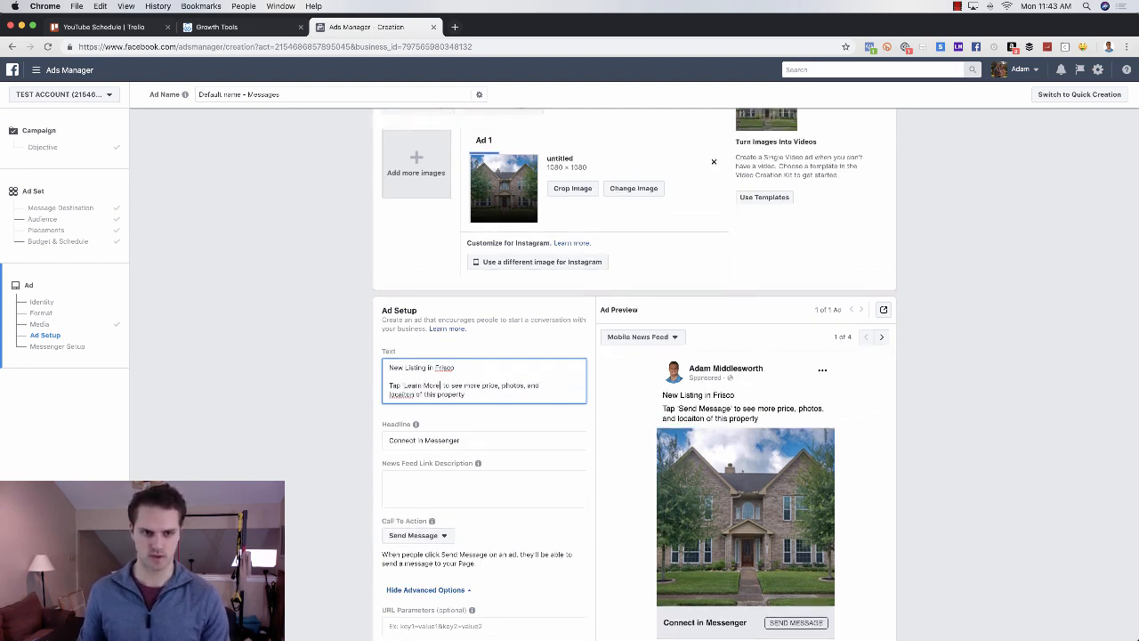
- Replace "to see" after 'Learn More' in the ad text with "and we'll send you"
{"action": "scroll", "coordinate": [450, 378], "scroll_direction": "down", "scroll_amount": 1}
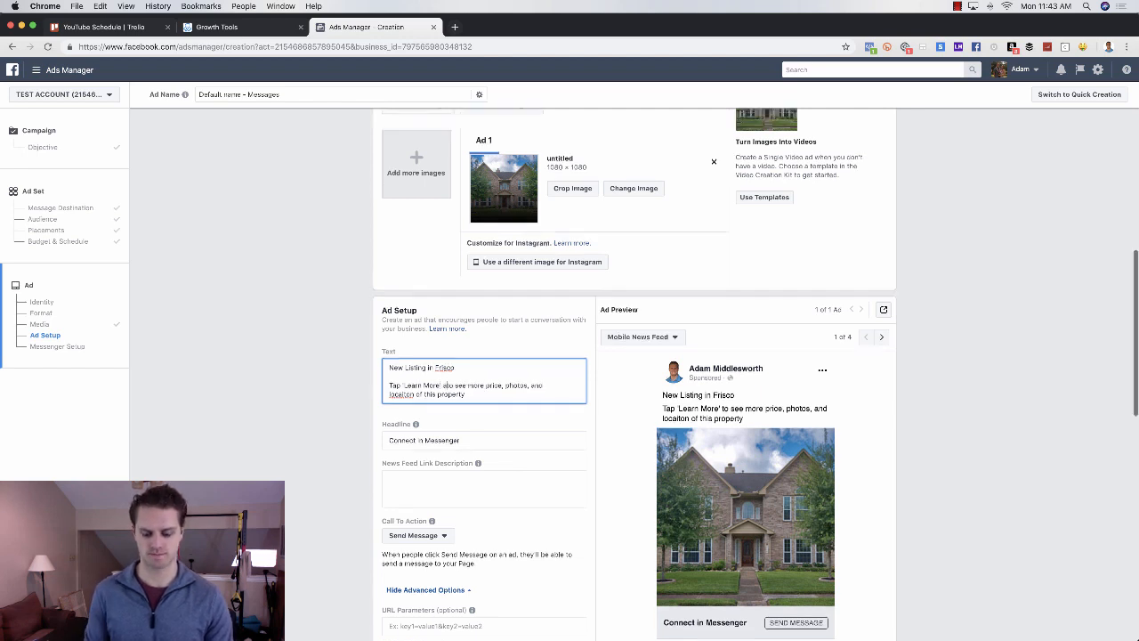
{"action": "type", "text": "and we'll send you"}
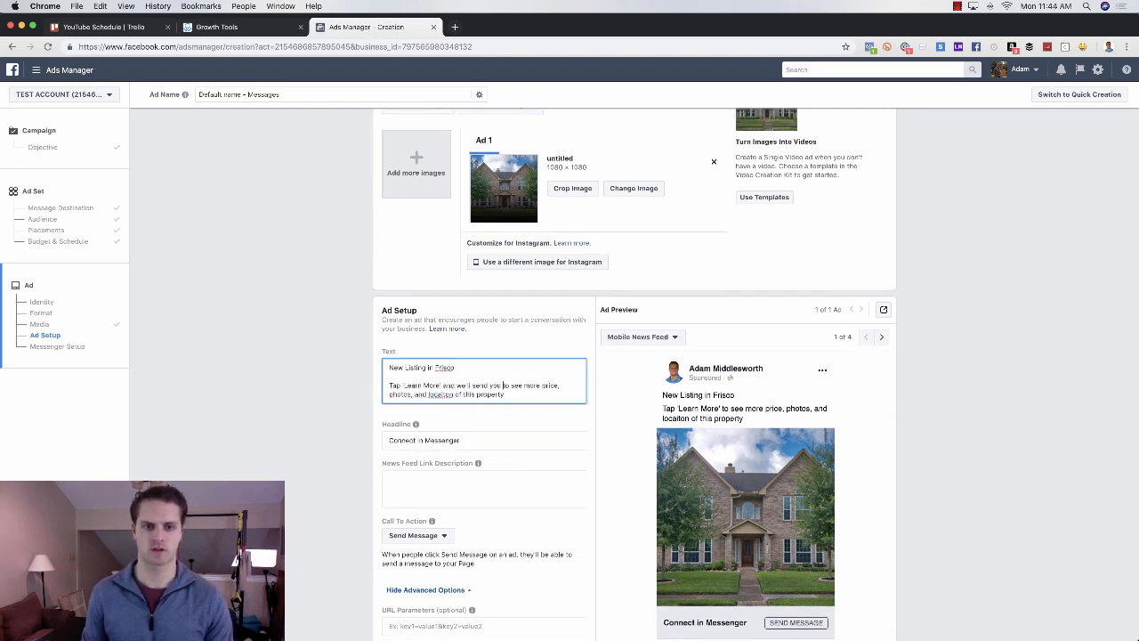
{"action": "double_click", "coordinate": [518, 371]}
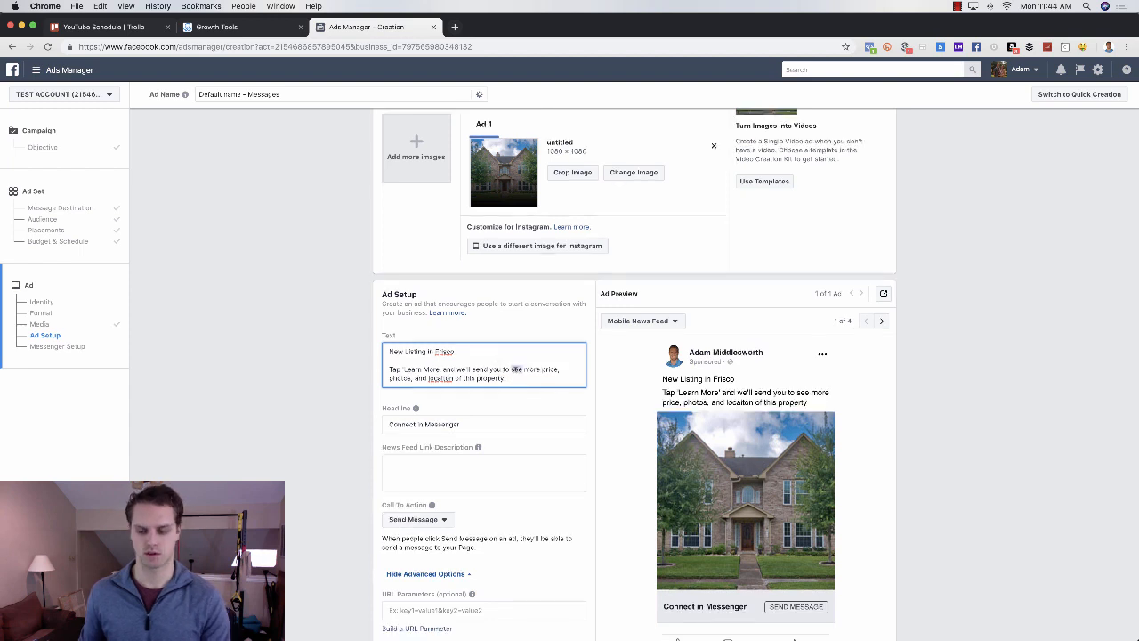
{"action": "key", "text": "BackSpace"}
{"action": "key", "text": "BackSpace"}
{"action": "key", "text": "BackSpace"}
{"action": "key", "text": "BackSpace"}
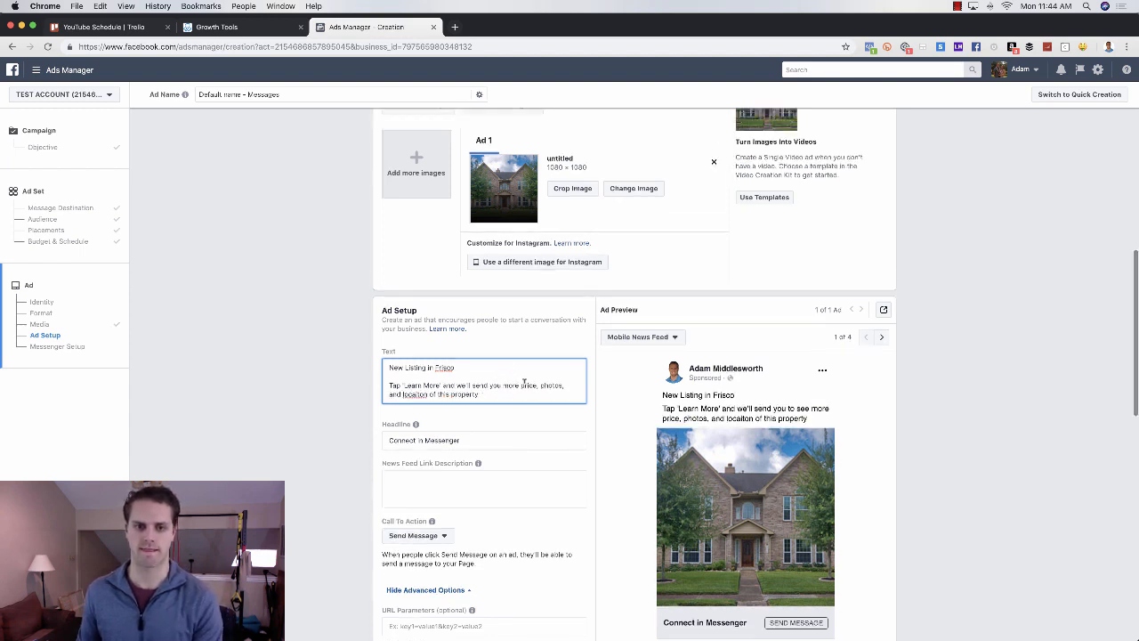
- Reword the list in the ad text to "photos, prices, and location", correcting the misspelled last word
{"action": "double_click", "coordinate": [529, 369]}
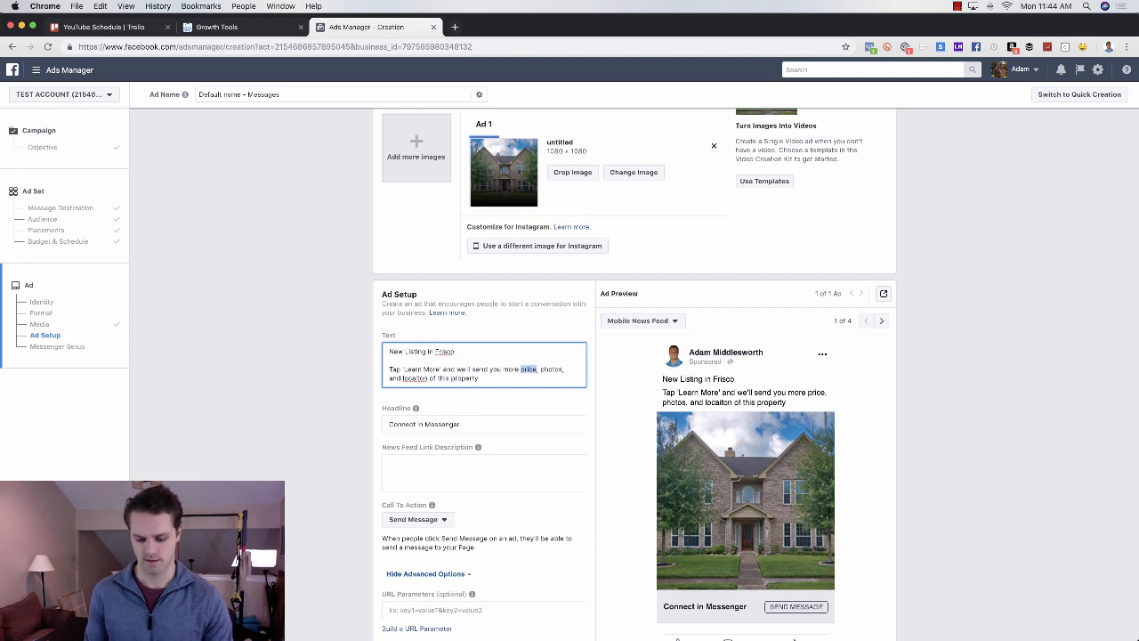
{"action": "type", "text": "photos"}
{"action": "double_click", "coordinate": [400, 378]}
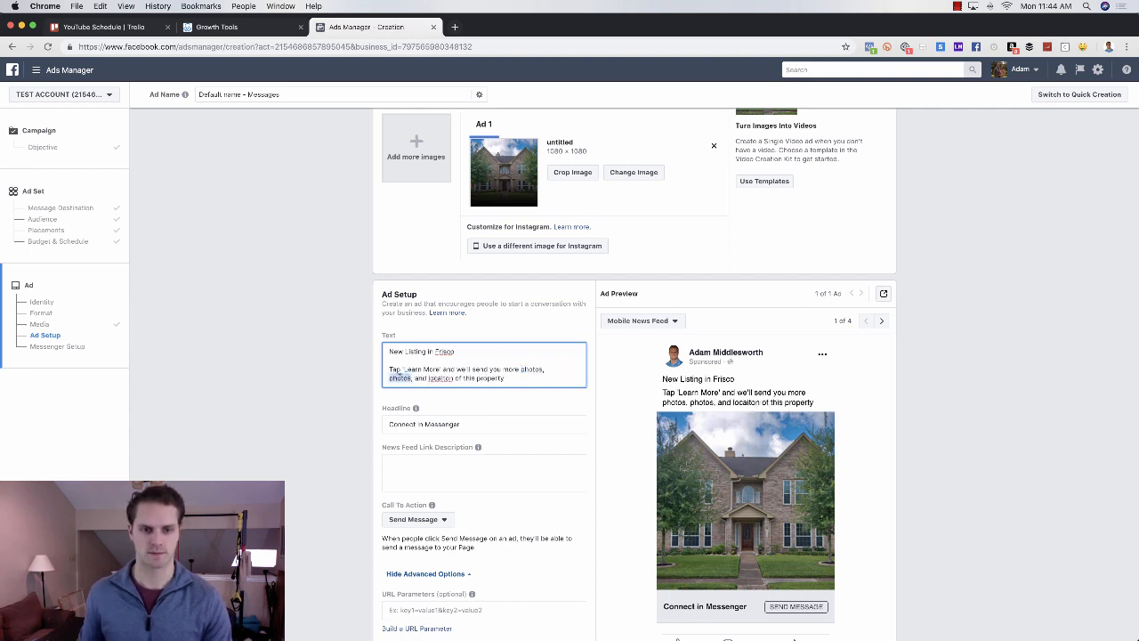
{"action": "type", "text": "prices"}
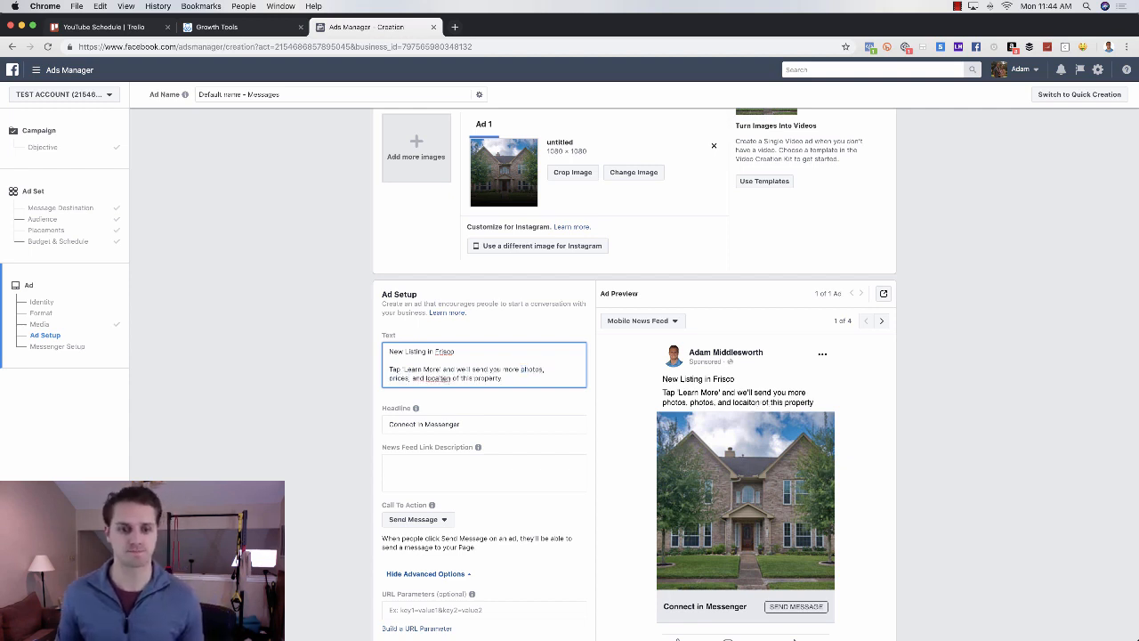
{"action": "double_click", "coordinate": [438, 377]}
{"action": "type", "text": "location"}
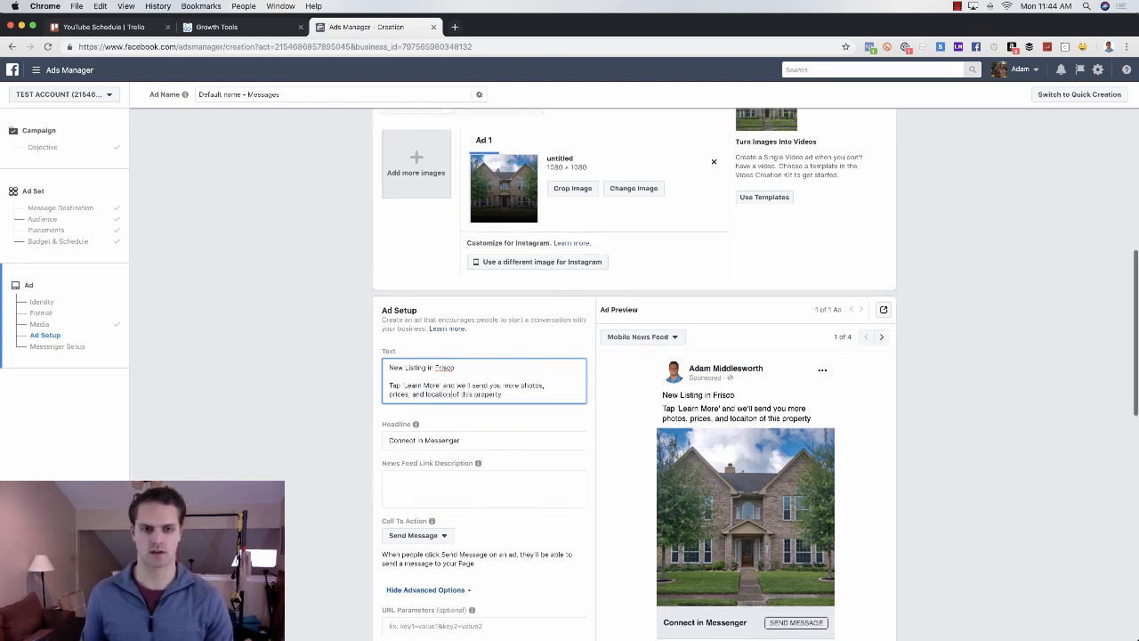
- End the second paragraph of the ad text with "via Messenger."
{"action": "left_click", "coordinate": [513, 397]}
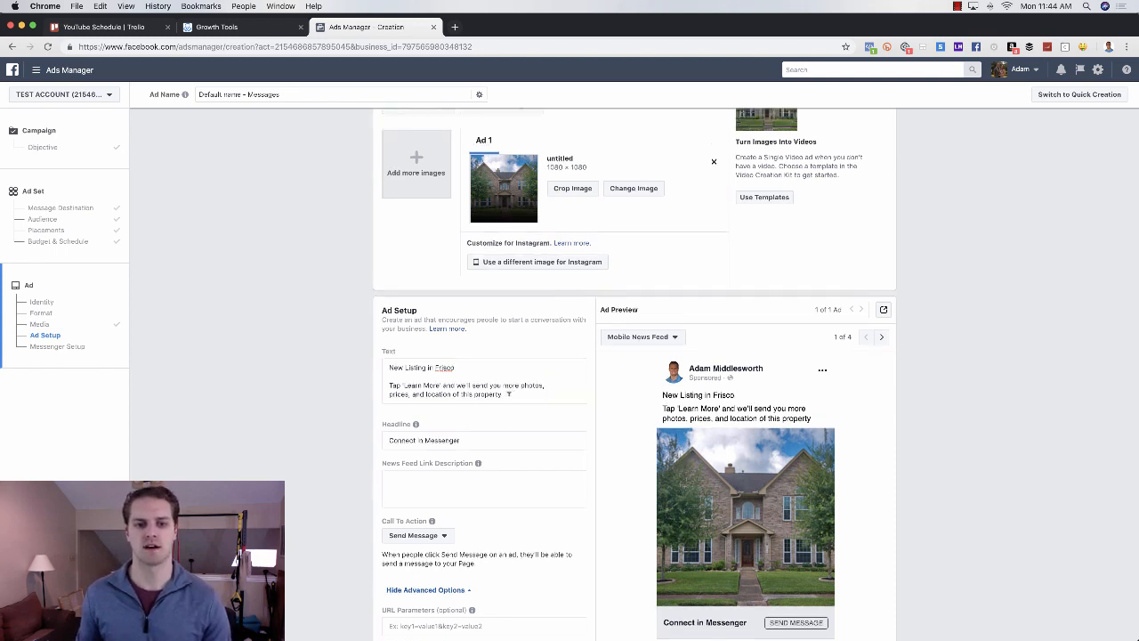
{"action": "left_click", "coordinate": [510, 392]}
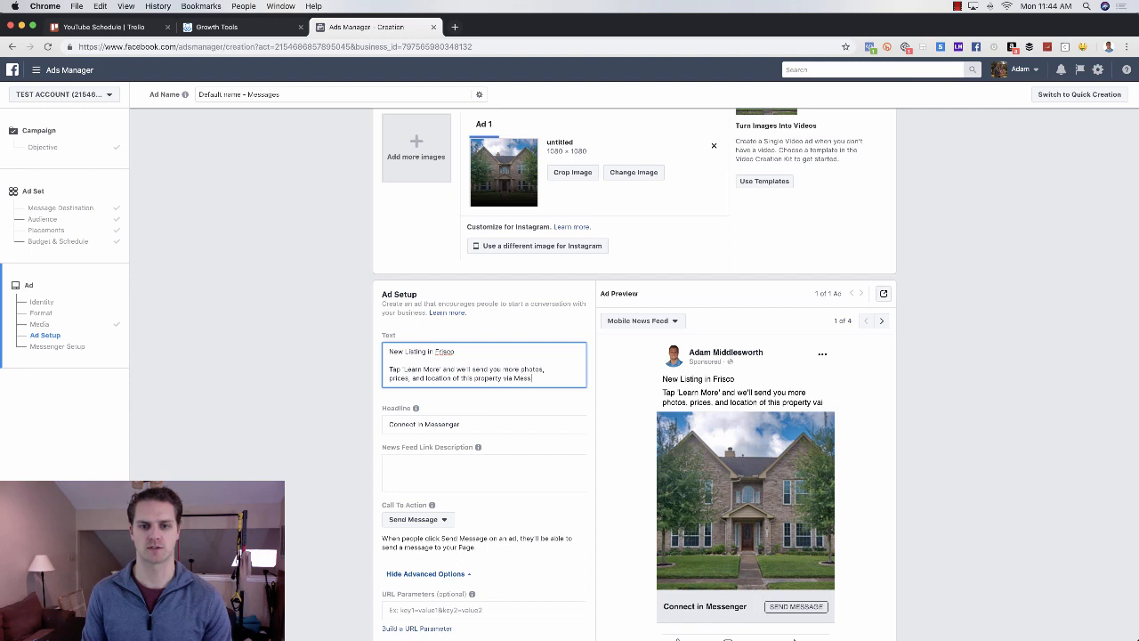
{"action": "type", "text": "."}
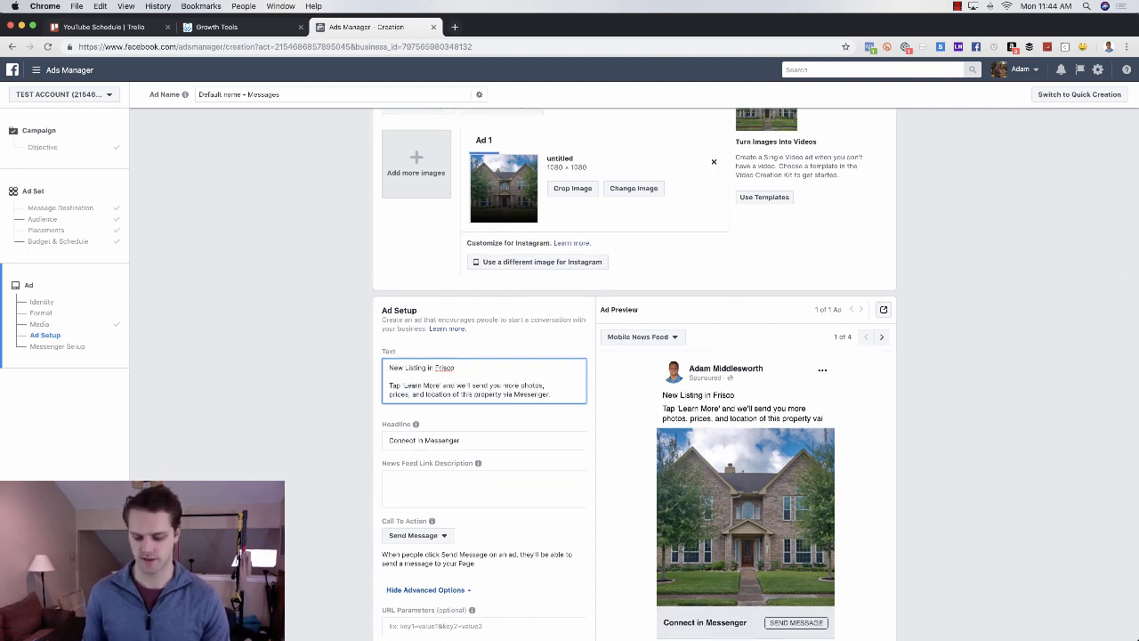
- Add a "Feature 1" line below the second paragraph of the ad text, separated by a blank line
{"action": "key", "text": "Return"}
{"action": "key", "text": "Return"}
{"action": "type", "text": "Feel"}
{"action": "type", "text": "ure"}
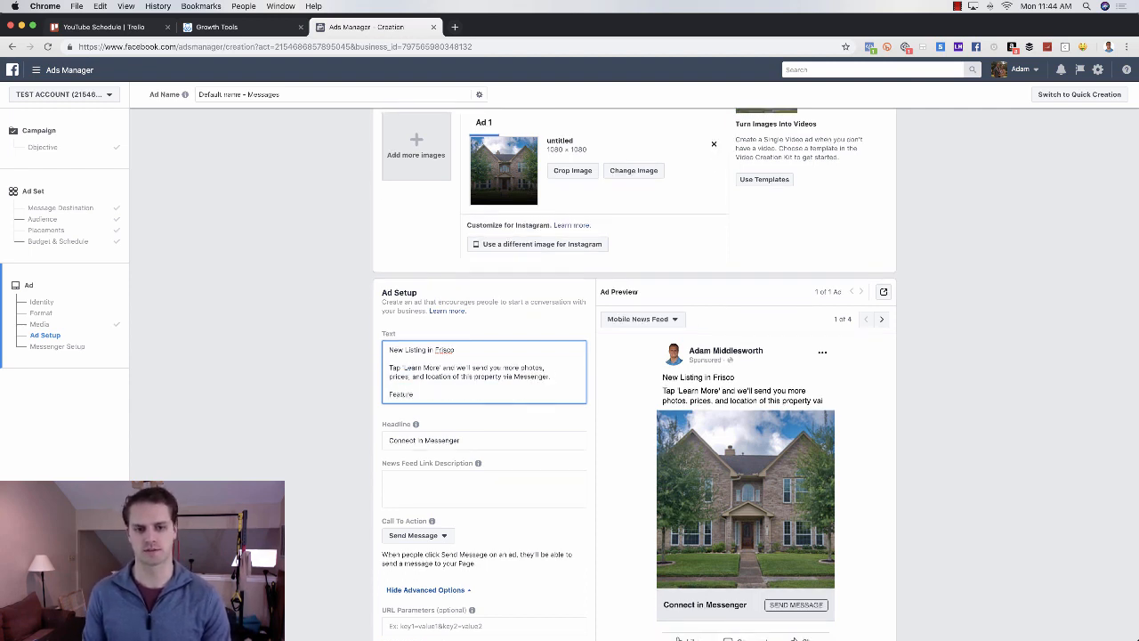
{"action": "type", "text": "s"}
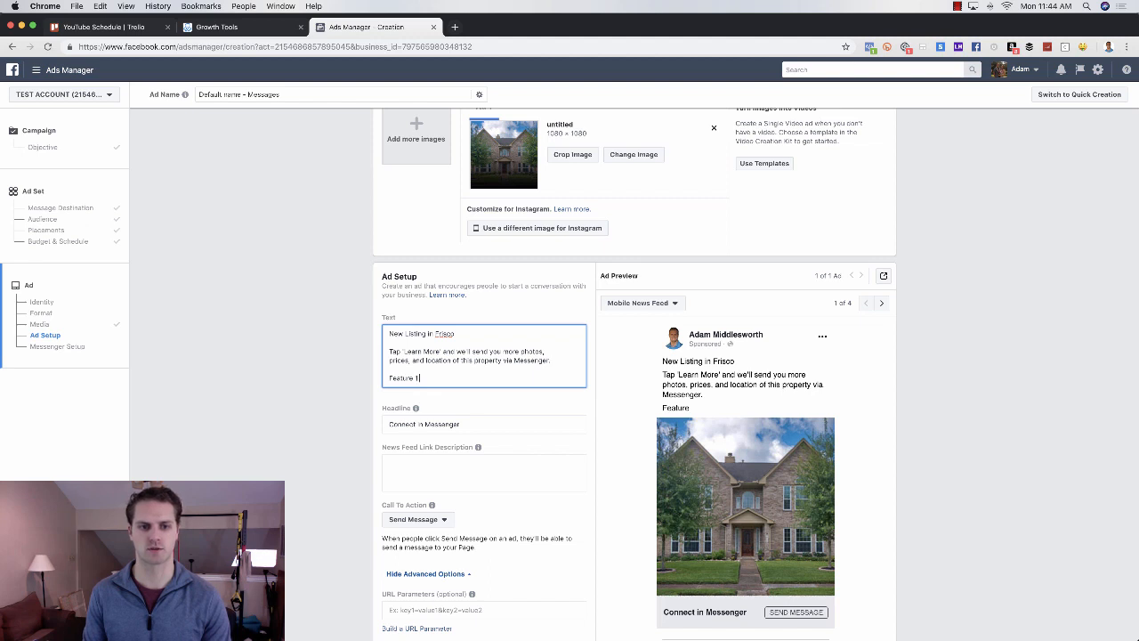
- Add "Feature 2" and "Feature 3" lines to the ad text, each separated by a blank line
{"action": "key", "text": "Return"}
{"action": "key", "text": "Return"}
{"action": "type", "text": "Feature"}
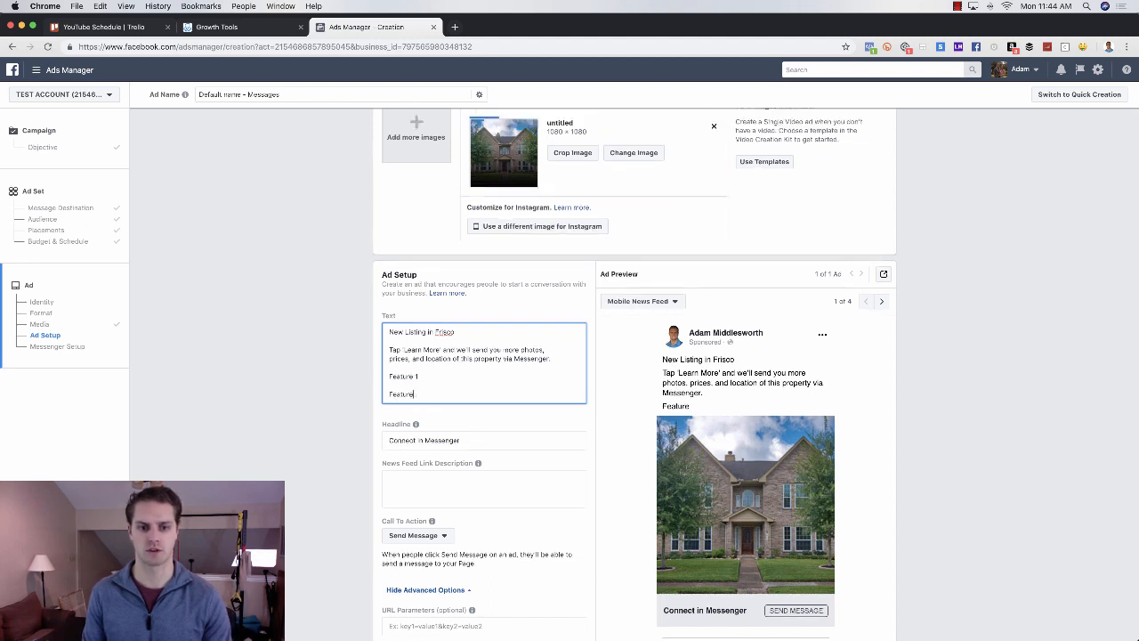
{"action": "type", "text": " 2"}
{"action": "key", "text": "Return"}
{"action": "key", "text": "Return"}
{"action": "type", "text": "Featu"}
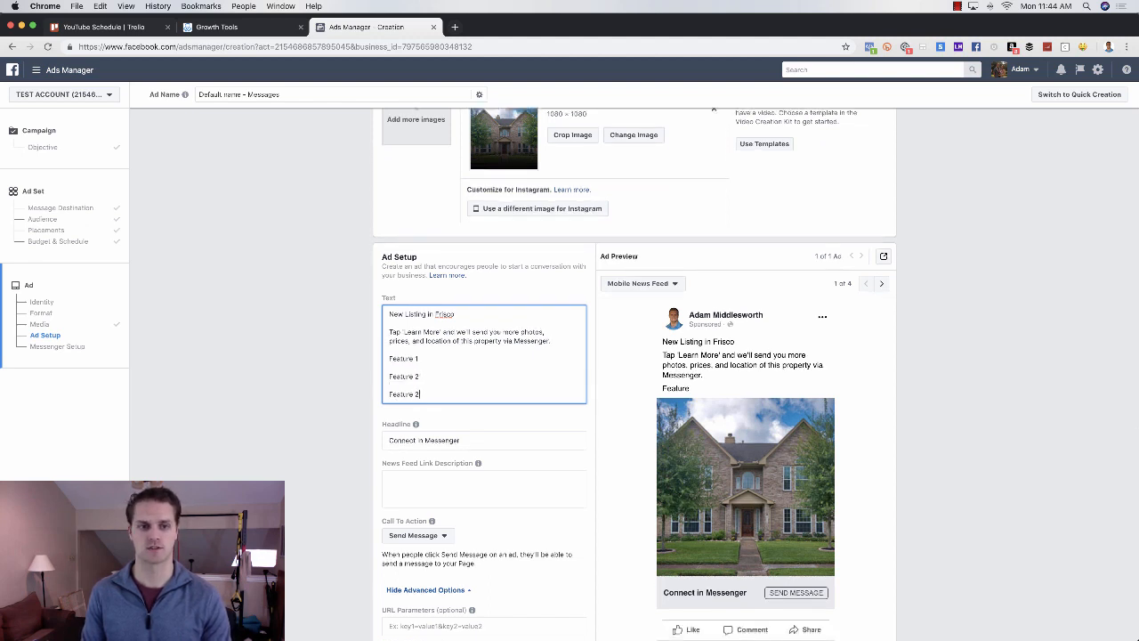
{"action": "type", "text": "re 2"}
{"action": "key", "text": "BackSpace"}
{"action": "type", "text": "3"}
{"action": "key", "text": "Return"}
{"action": "key", "text": "Return"}
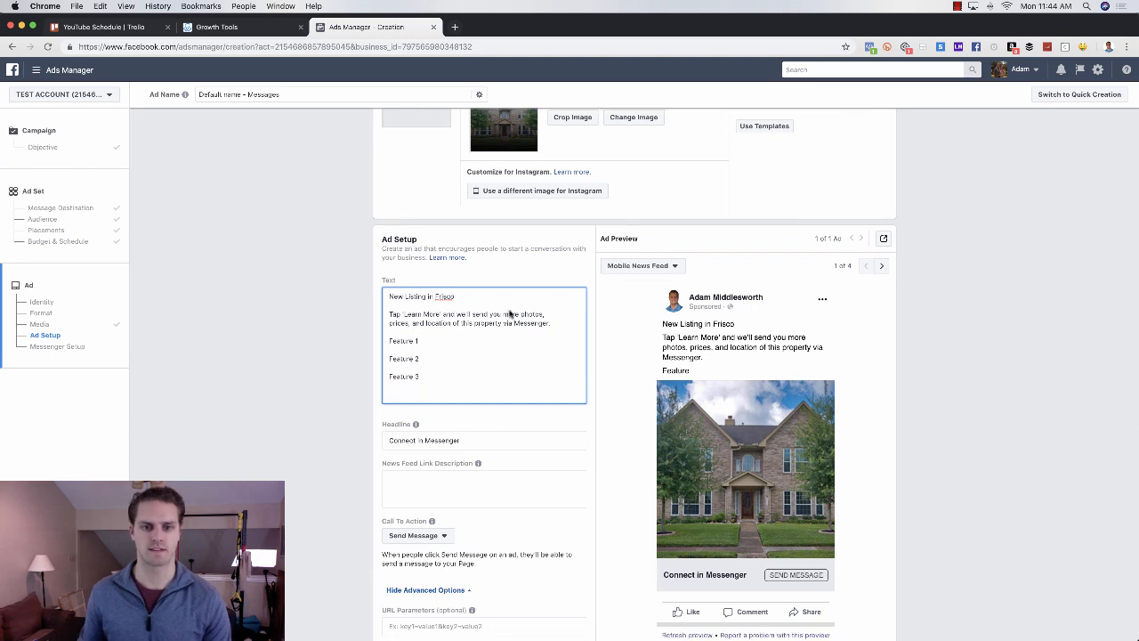
- Copy the "Tap 'Learn More'" paragraph and paste it at the end of the ad text below Feature 3
{"action": "left_click_drag", "start_coordinate": [560, 309], "coordinate": [388, 297]}
{"action": "key", "text": "super+c"}
{"action": "left_click", "coordinate": [400, 378]}
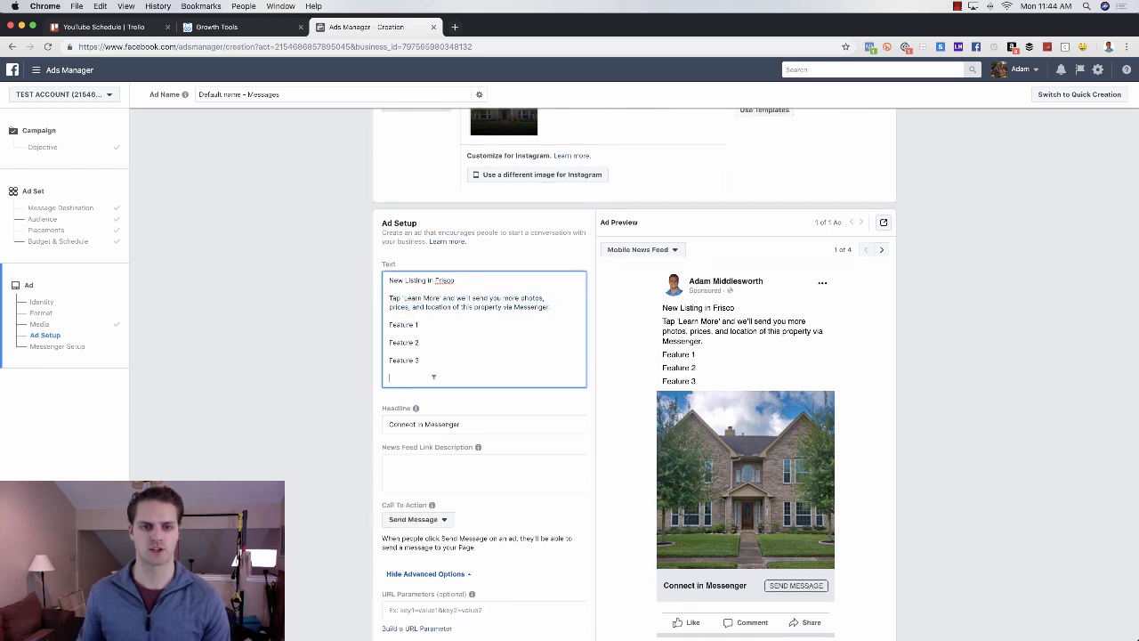
{"action": "key", "text": "super+v"}
{"action": "left_click", "coordinate": [595, 381]}
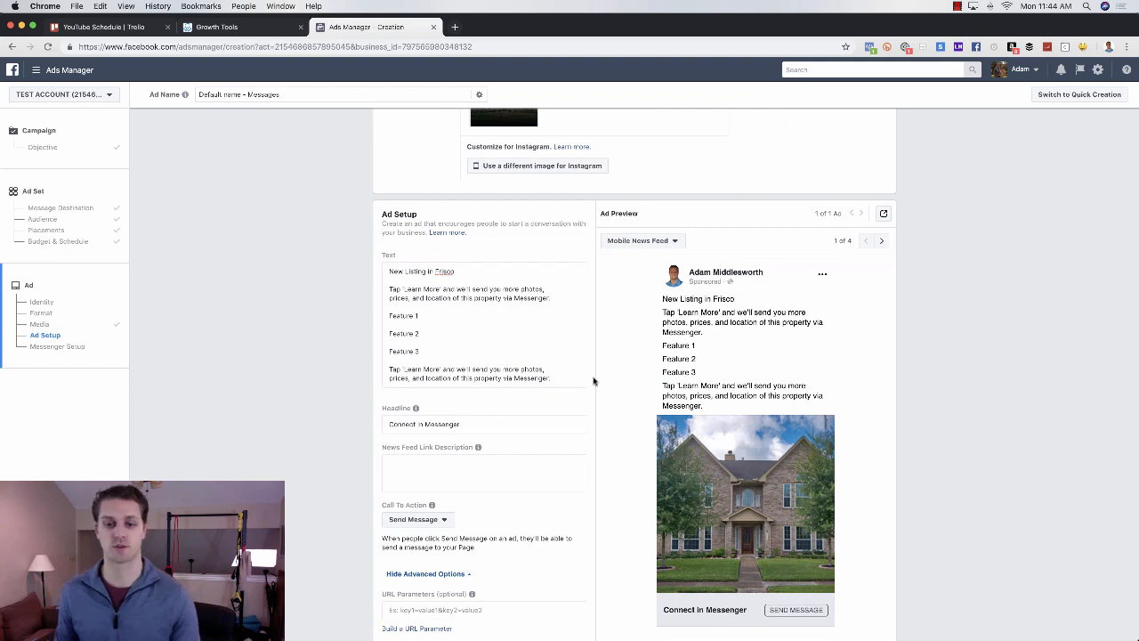
- Replace the ad headline with "4 Bedroom 3 Bath JUST LISTED"
{"action": "scroll", "coordinate": [543, 414], "scroll_direction": "down", "scroll_amount": 2}
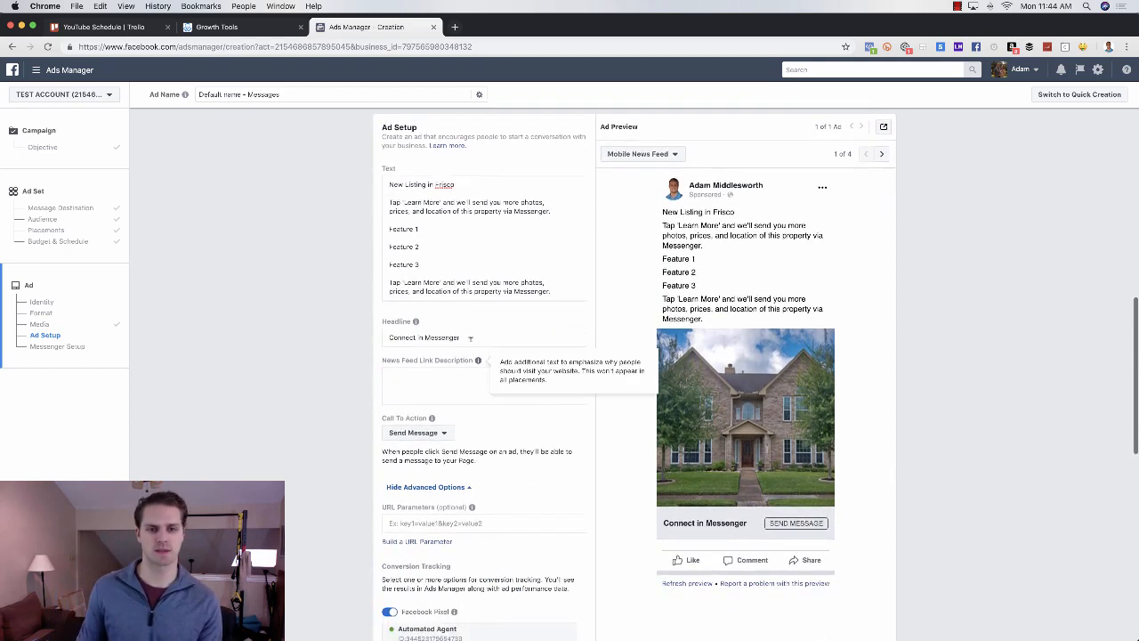
{"action": "triple_click", "coordinate": [471, 335]}
{"action": "type", "text": "4 Bedroom 3 B"}
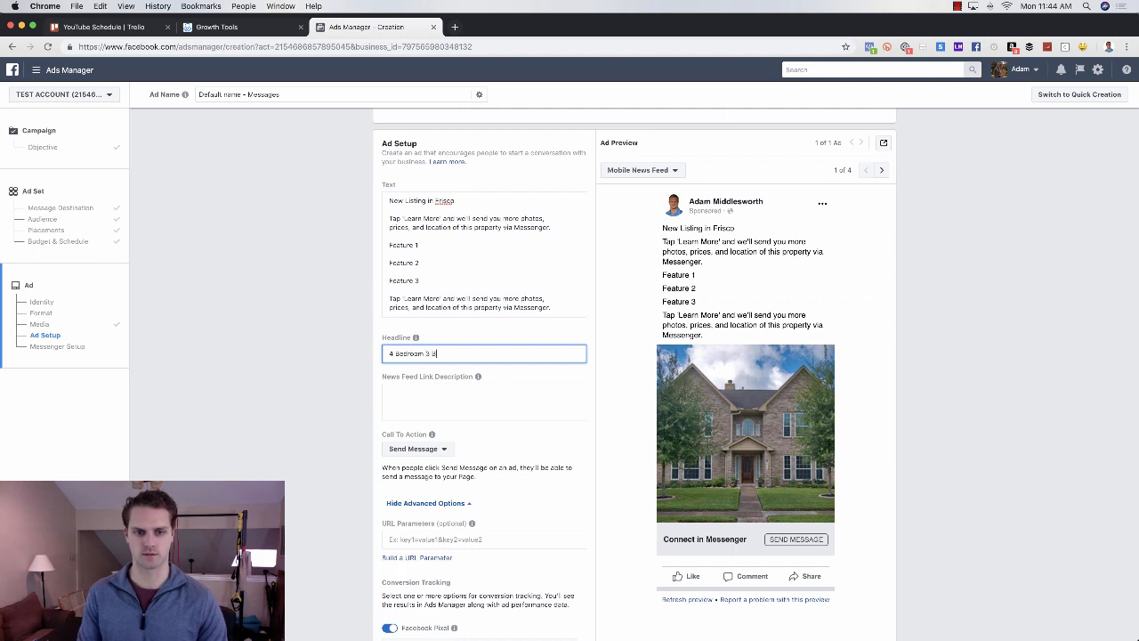
{"action": "type", "text": "ath JUST"}
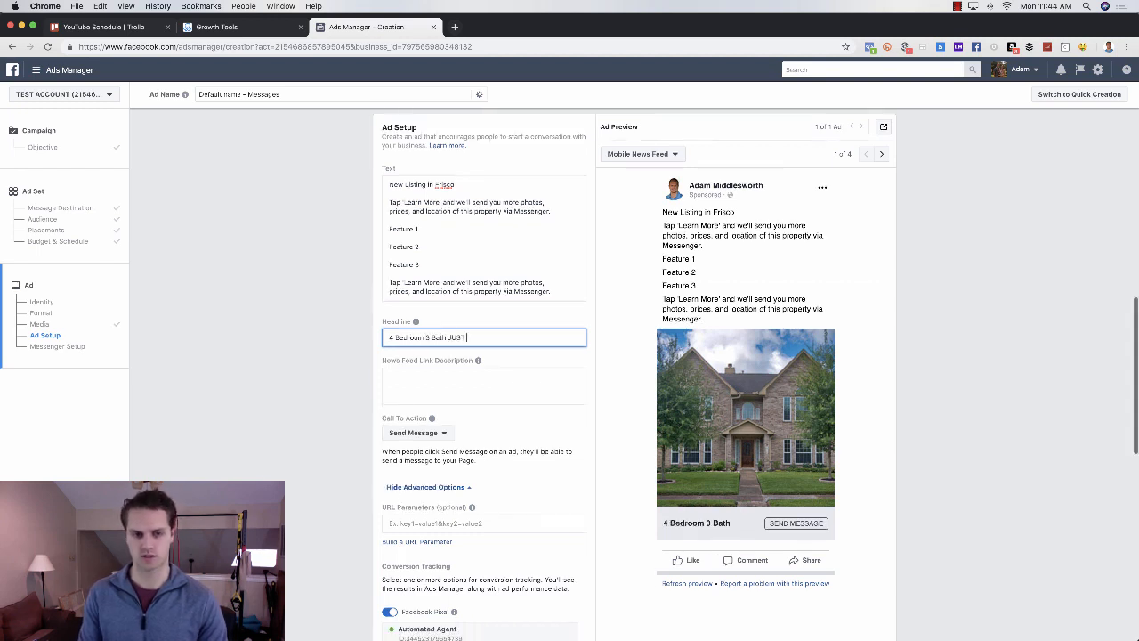
{"action": "type", "text": " LISTED"}
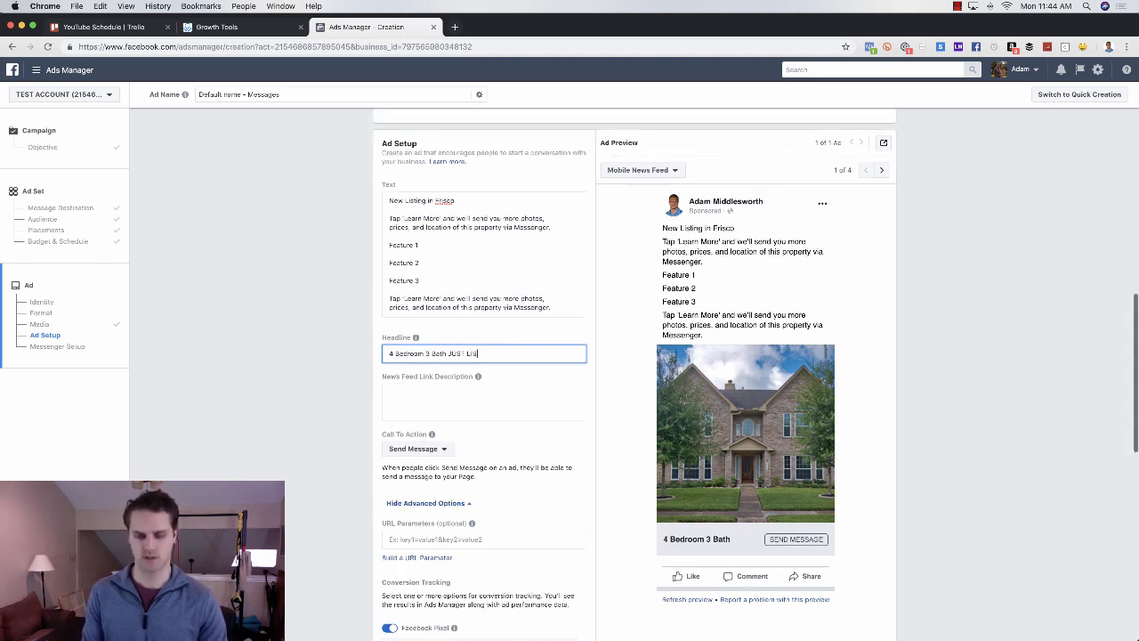
{"action": "left_click", "coordinate": [631, 365]}
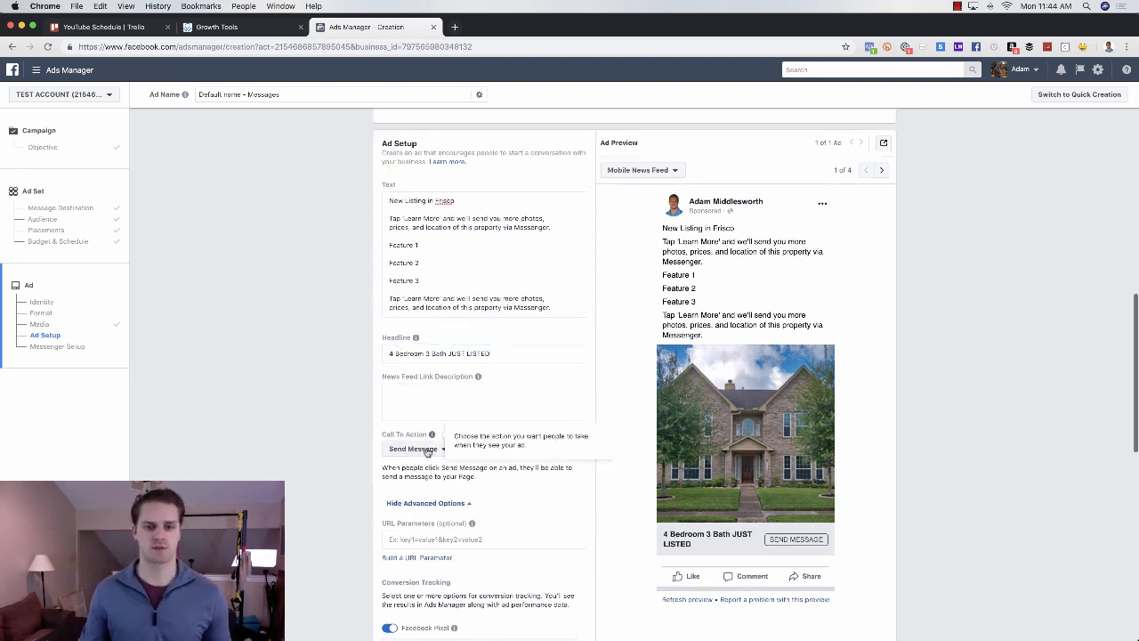
- Change the ad's call to action to Learn More
{"action": "left_click", "coordinate": [432, 449]}
{"action": "left_click", "coordinate": [426, 558]}
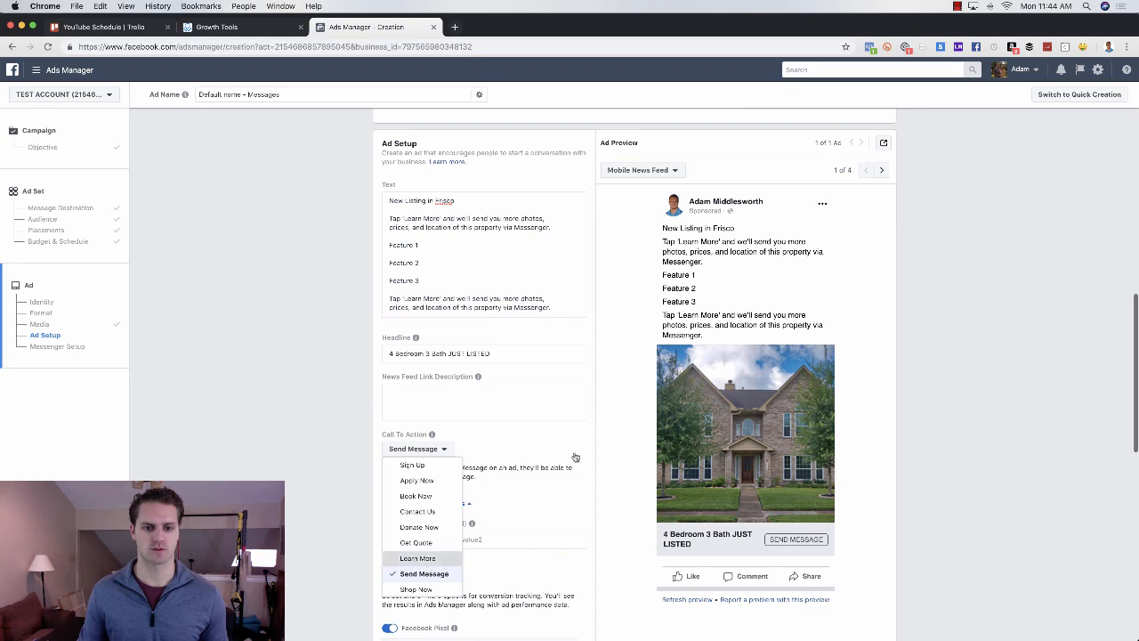
{"action": "scroll", "coordinate": [600, 403], "scroll_direction": "down", "scroll_amount": 5}
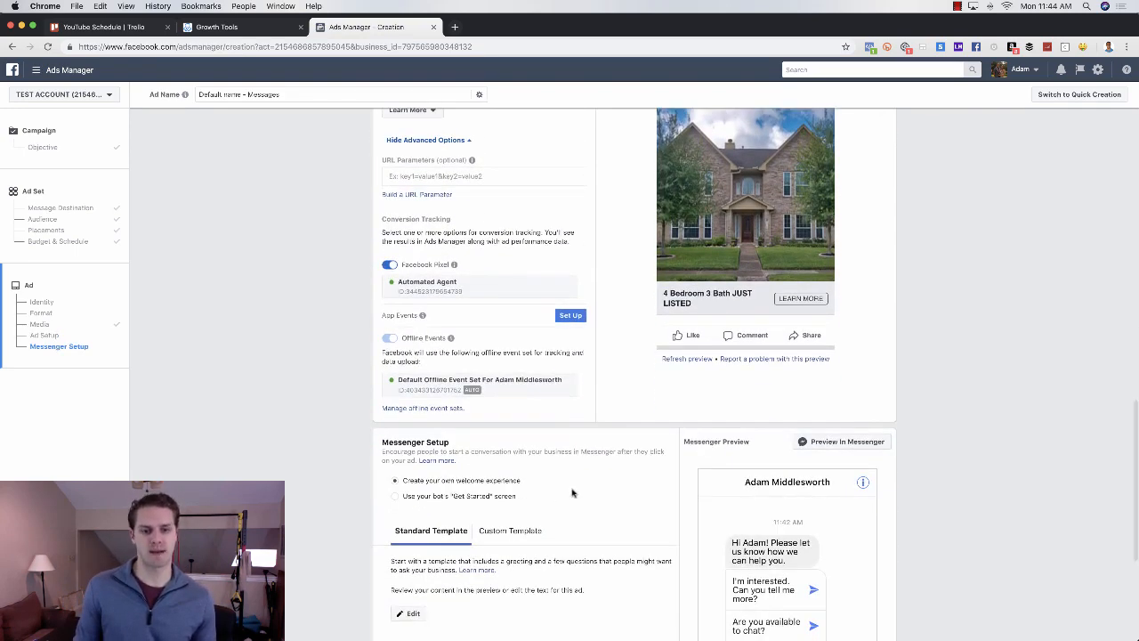
- Switch to ManyChat's Growth Tools and create a new growth tool of the Facebook Ads JSON type
{"action": "scroll", "coordinate": [574, 490], "scroll_direction": "down", "scroll_amount": 2}
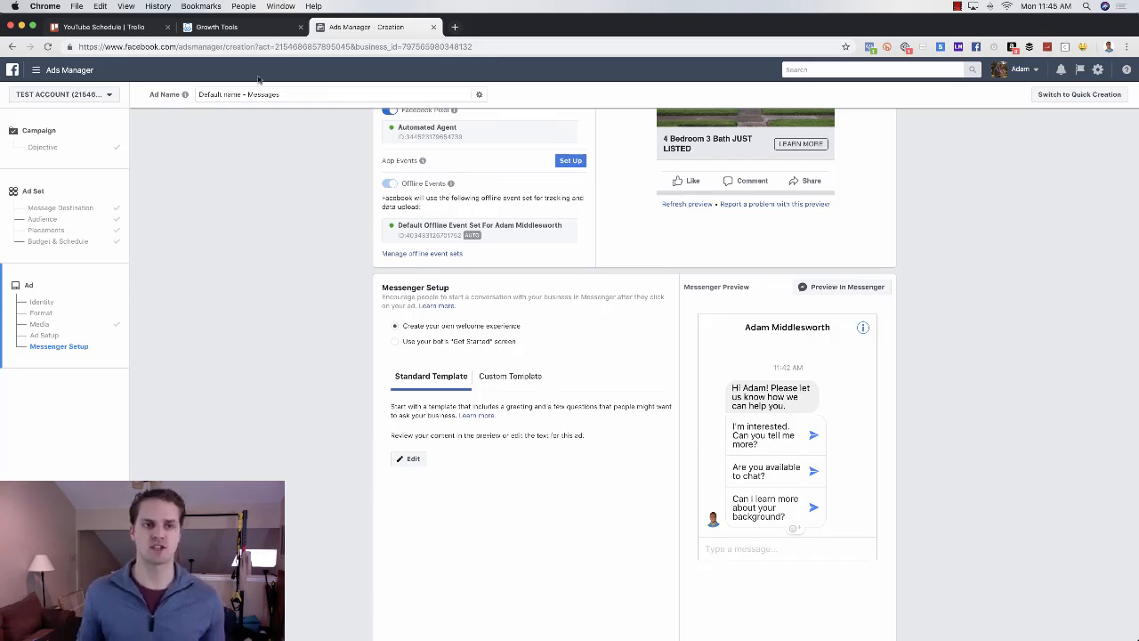
{"action": "left_click", "coordinate": [247, 28]}
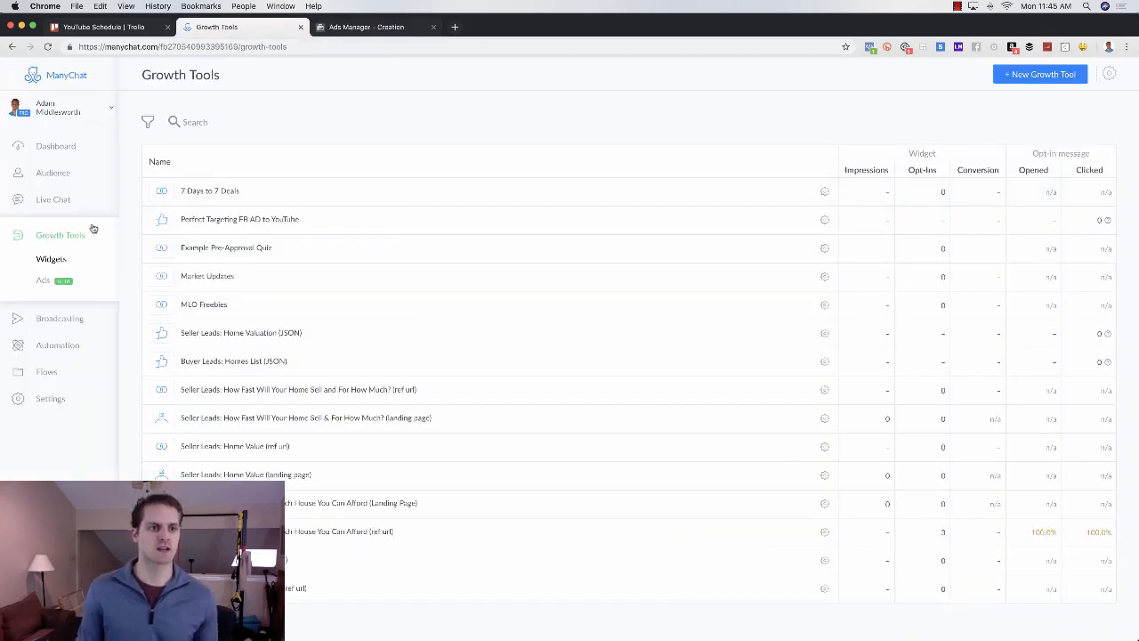
{"action": "left_click", "coordinate": [1034, 77]}
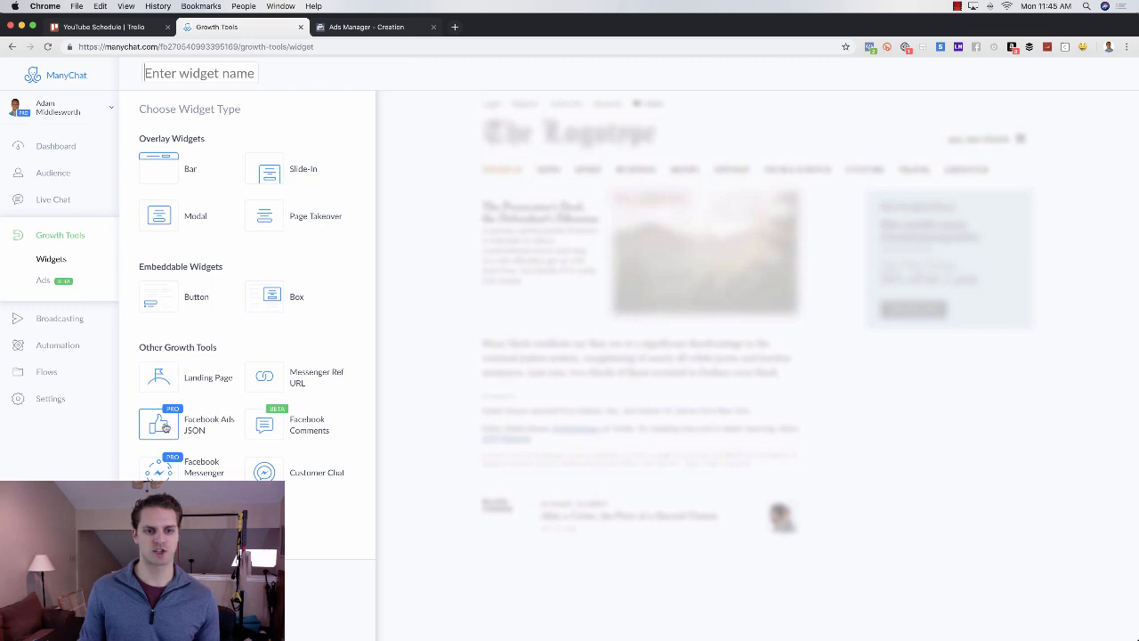
{"action": "mouse_move", "coordinate": [165, 427]}
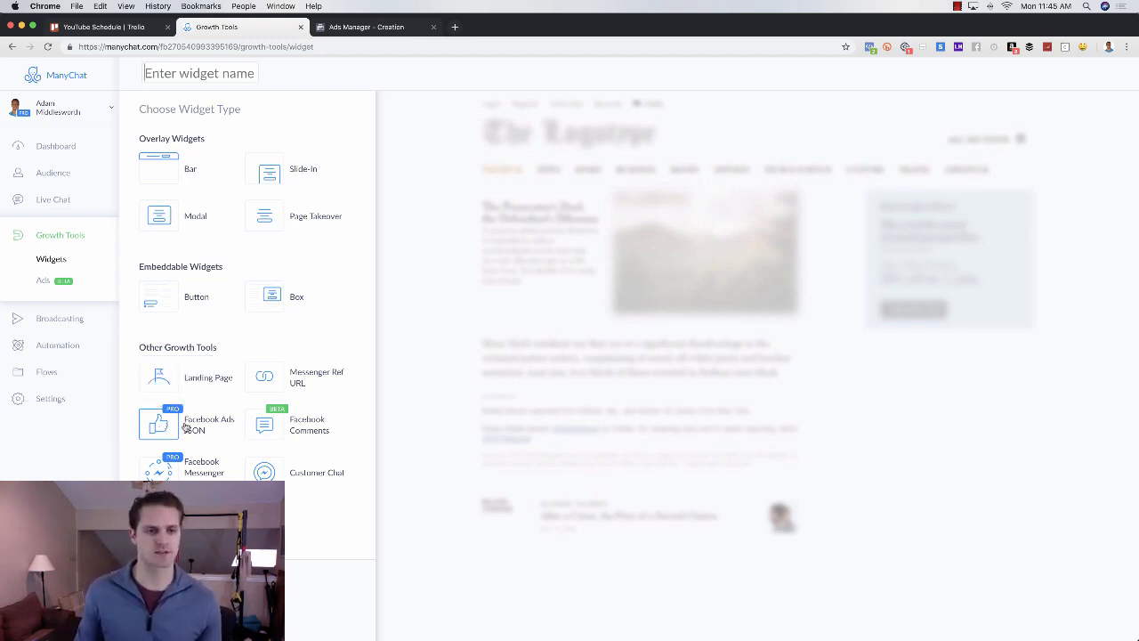
{"action": "left_click", "coordinate": [172, 425]}
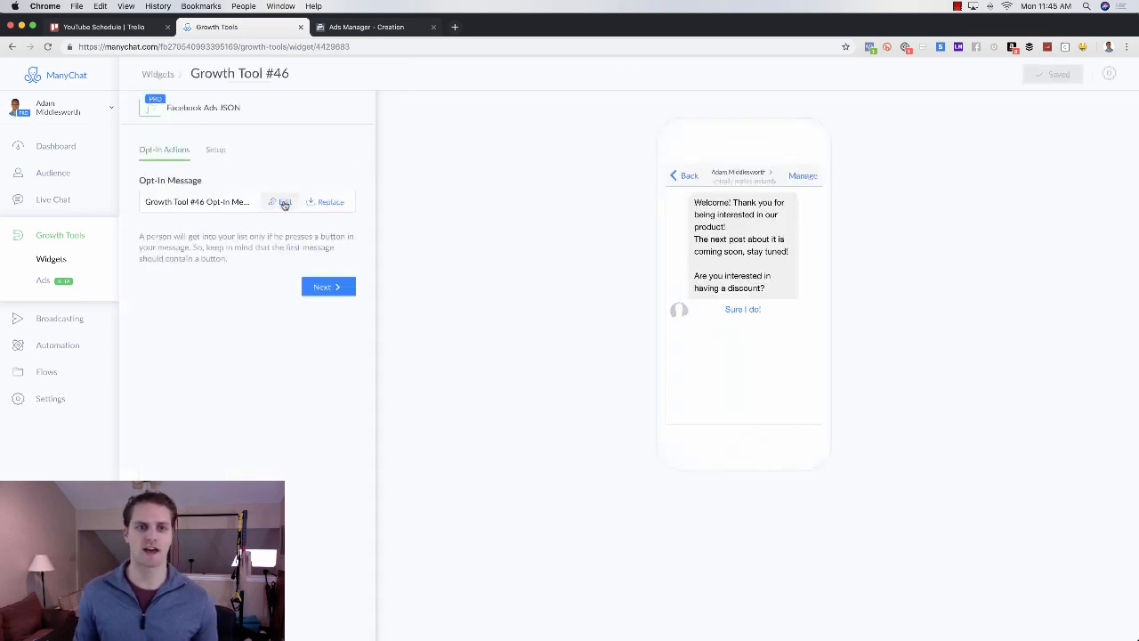
- Replace the default opt-in message text with "Hey, thanks for requesting more information on this property."
{"action": "left_click", "coordinate": [283, 202]}
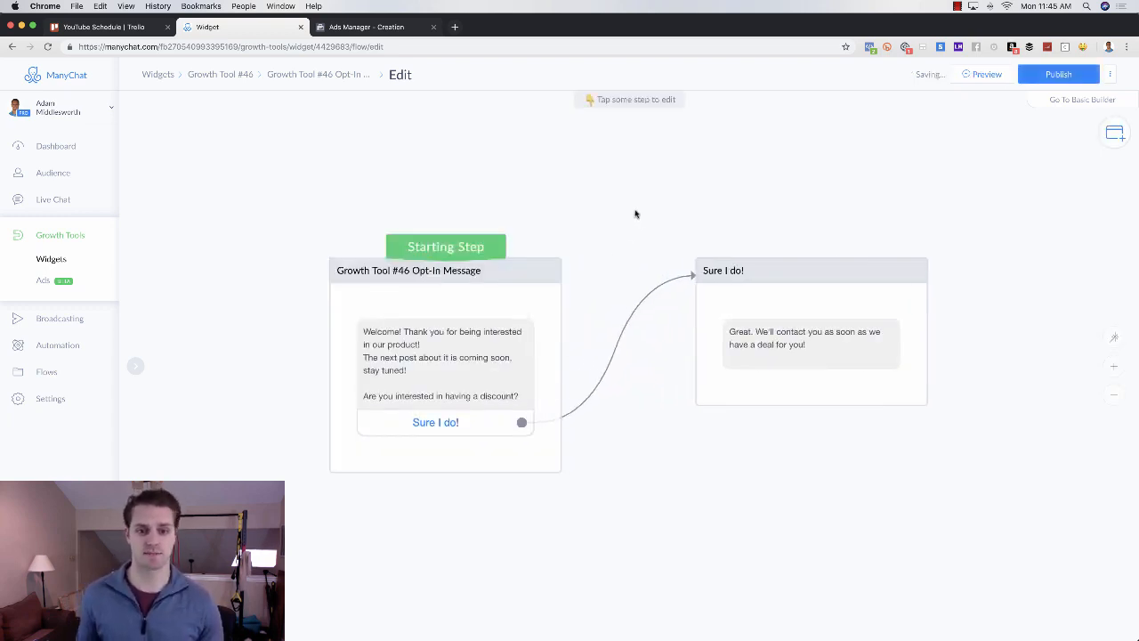
{"action": "left_click", "coordinate": [425, 370]}
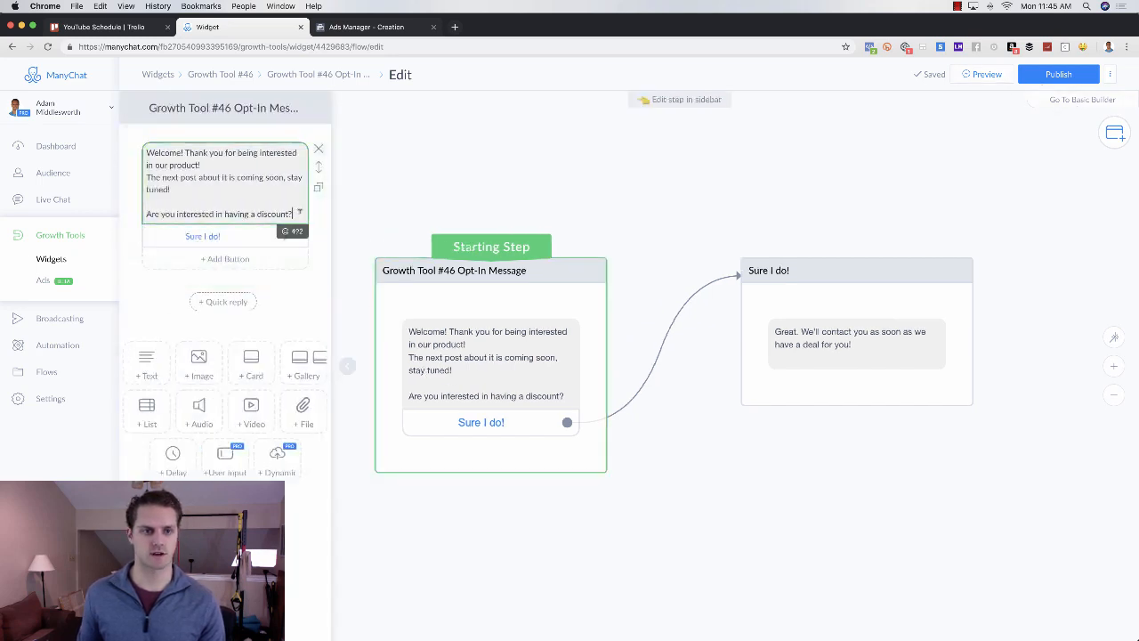
{"action": "left_click_drag", "start_coordinate": [293, 214], "coordinate": [185, 147]}
{"action": "key", "text": "BackSpace"}
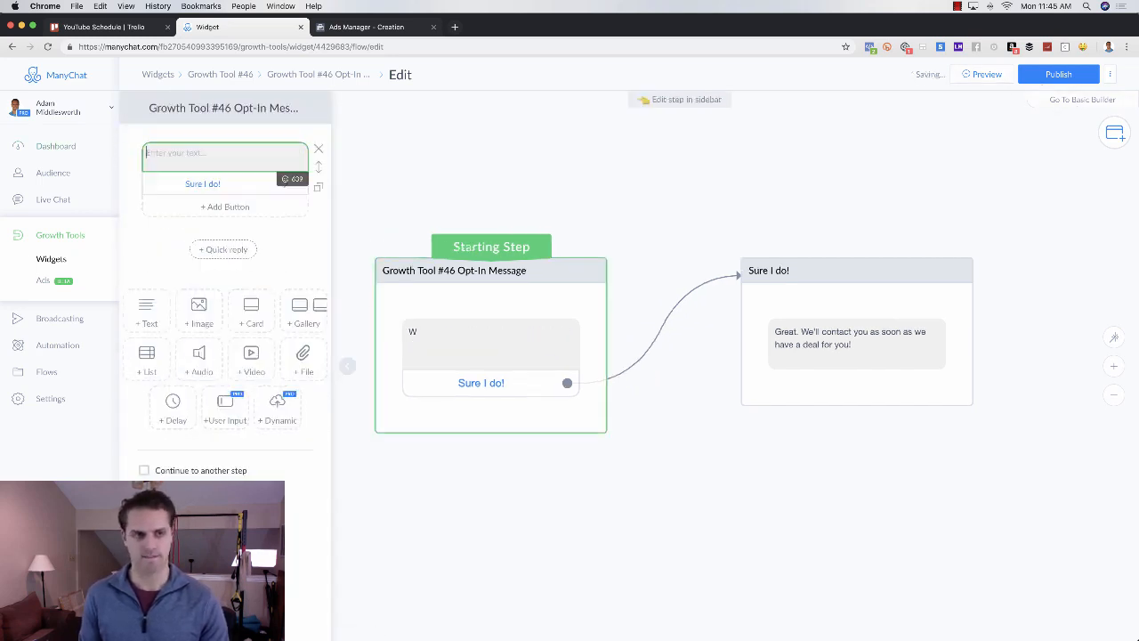
{"action": "type", "text": "Hey"}
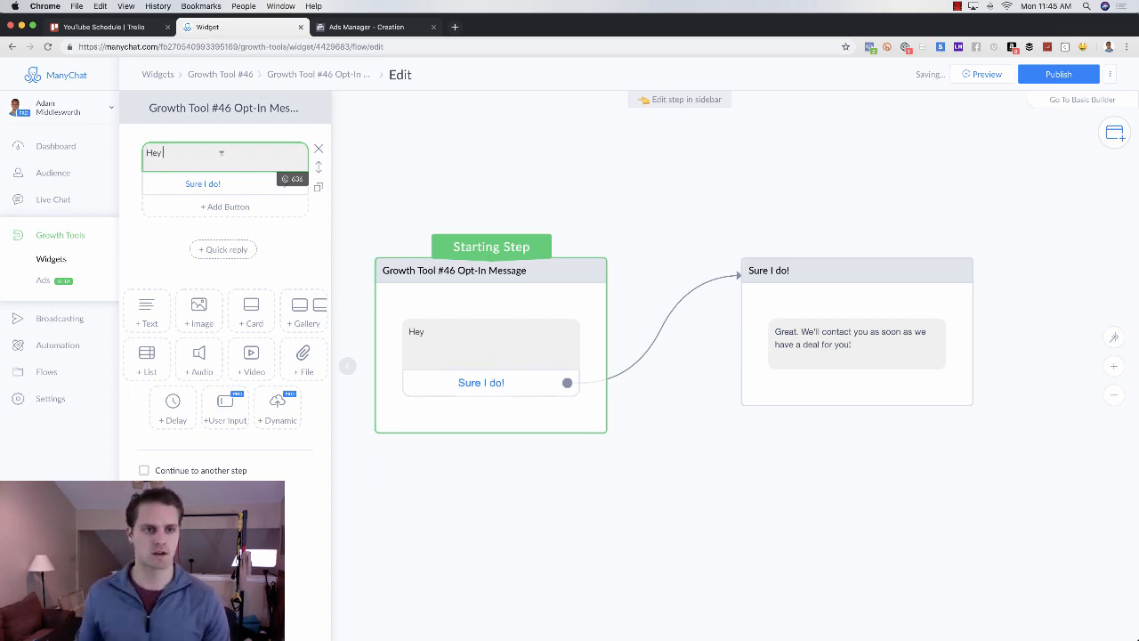
{"action": "key", "text": "BackSpace"}
{"action": "type", "text": ", thanks for re"}
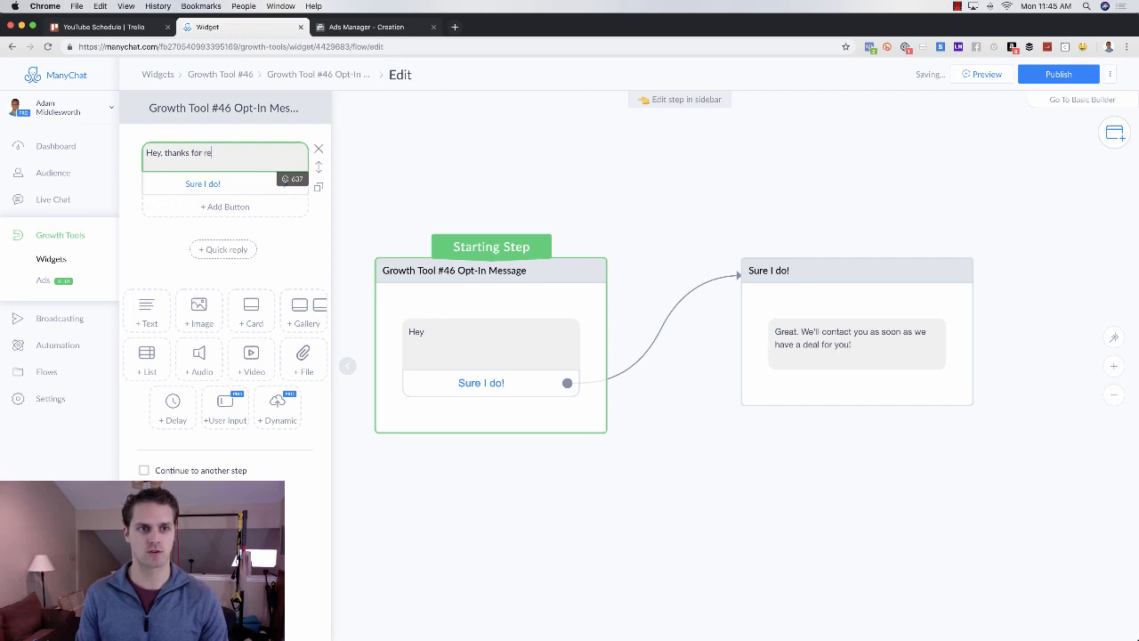
{"action": "type", "text": "questing more"}
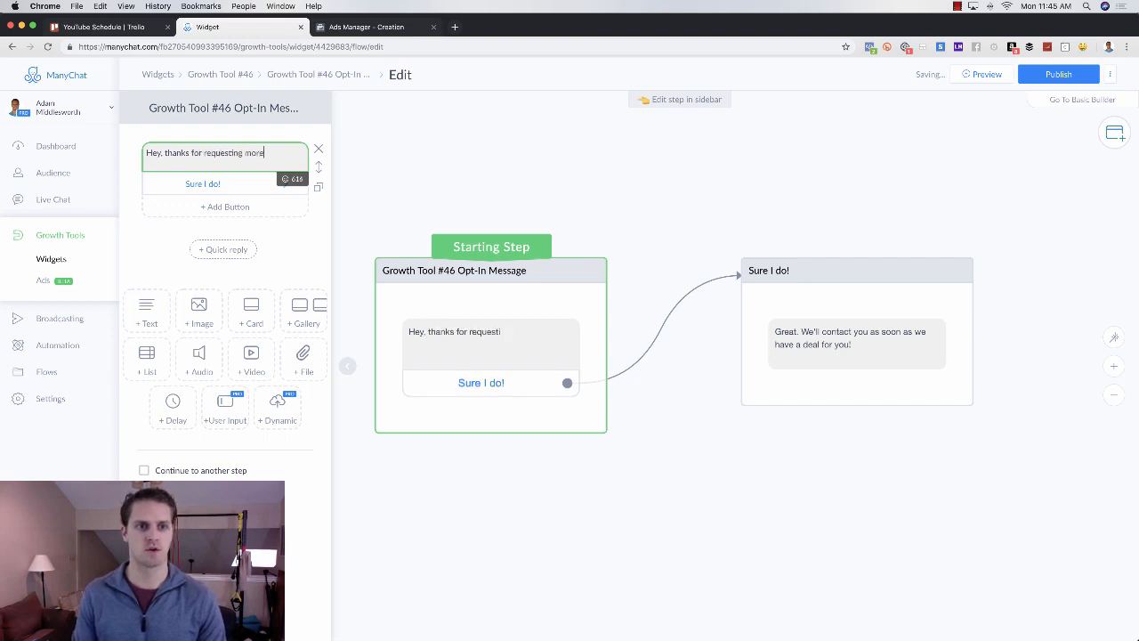
{"action": "type", "text": " information o"}
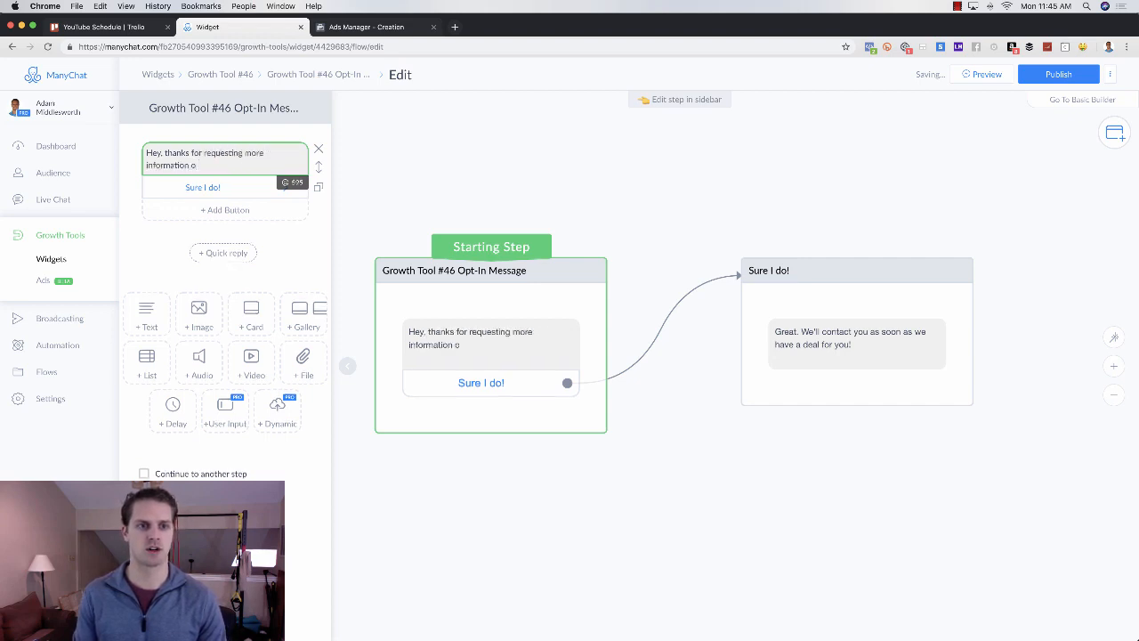
{"action": "type", "text": "n thos"}
{"action": "key", "text": "BackSpace"}
{"action": "key", "text": "BackSpace"}
{"action": "type", "text": "is prop"}
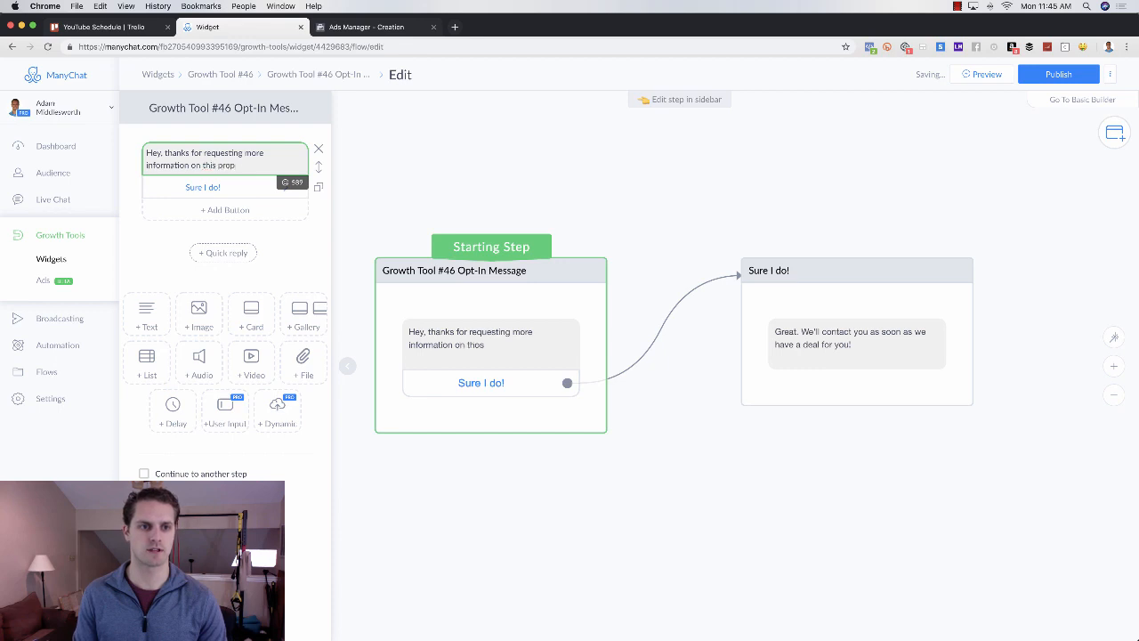
{"action": "type", "text": "erty."}
- Add a separate paragraph to the opt-in message: "Tap View Listing to get more photos, price and location of this property!"
{"action": "key", "text": "Return"}
{"action": "key", "text": "Return"}
{"action": "type", "text": "Tap"}
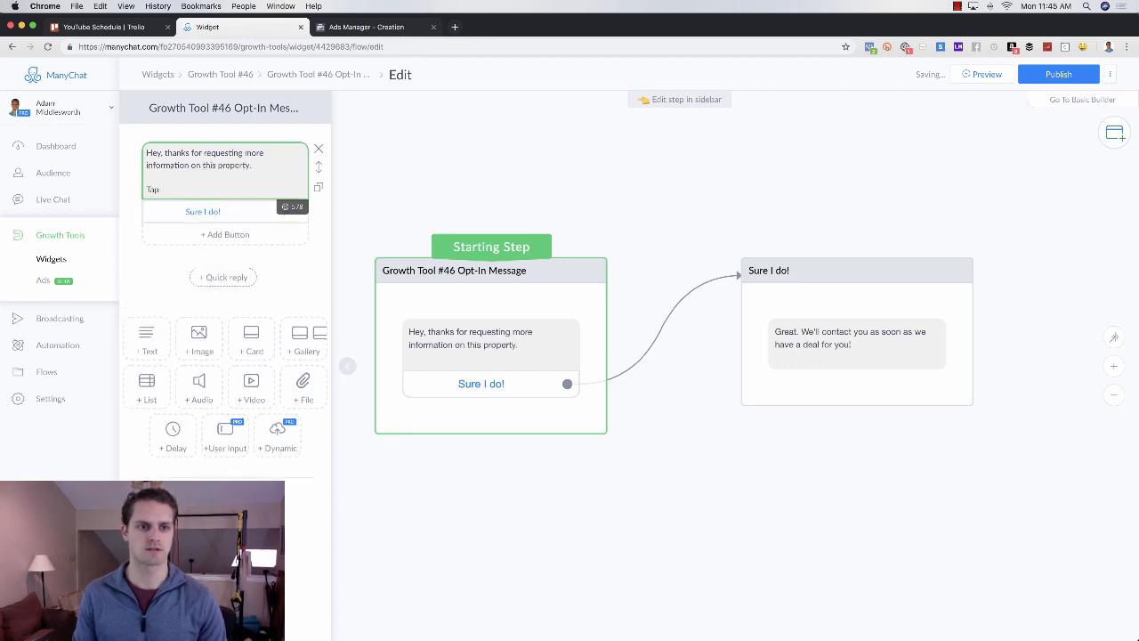
{"action": "type", "text": " View Lis"}
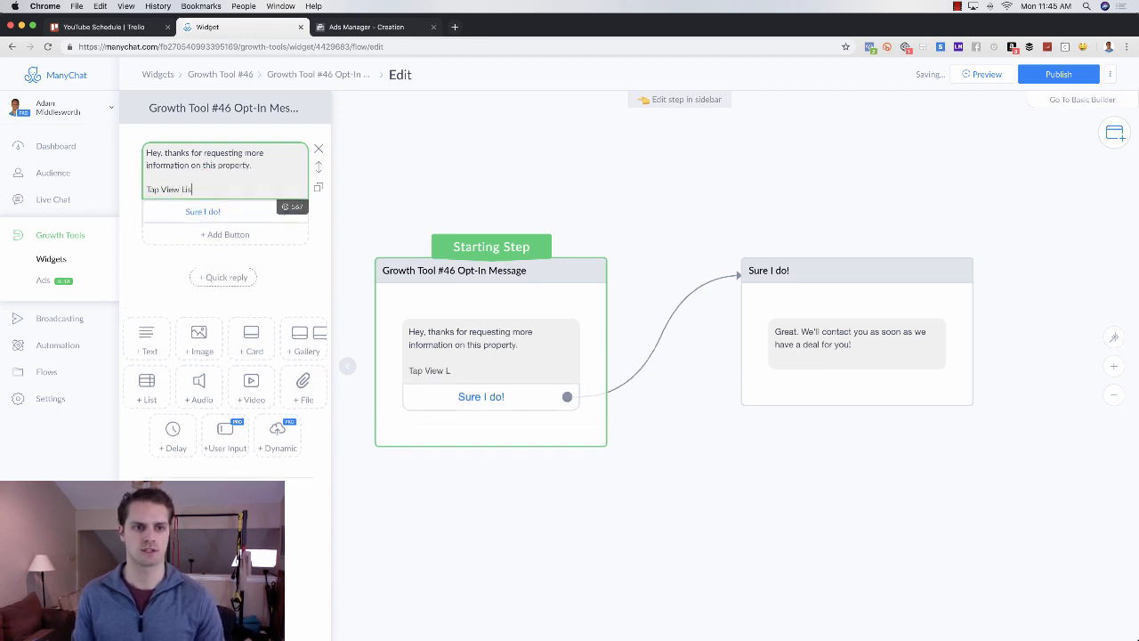
{"action": "type", "text": "ting to get "}
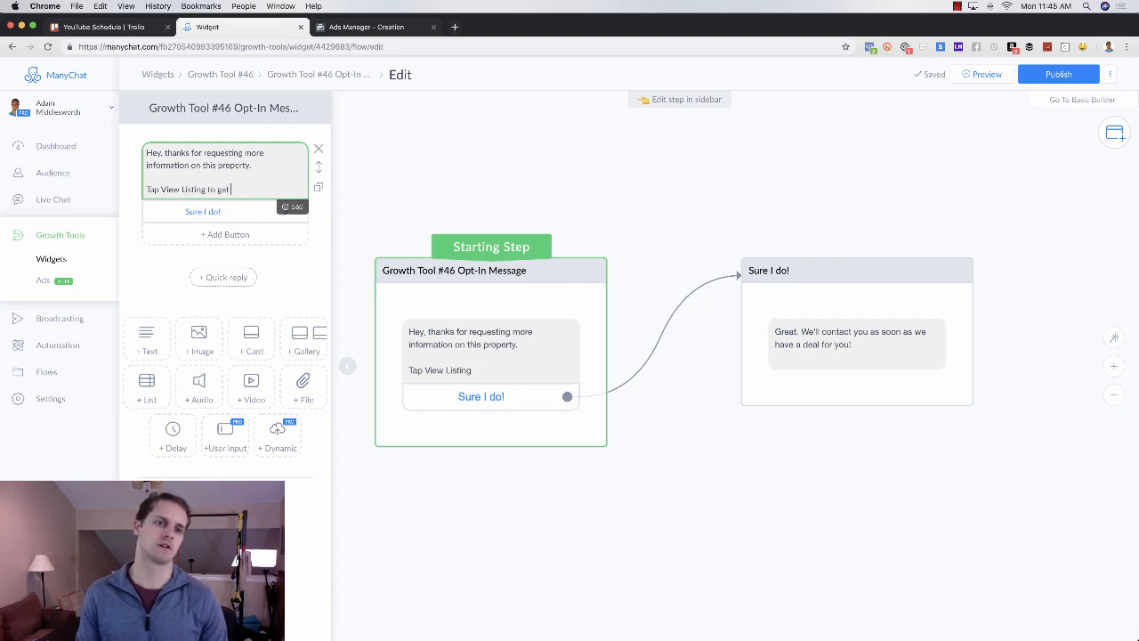
{"action": "type", "text": "more photo"}
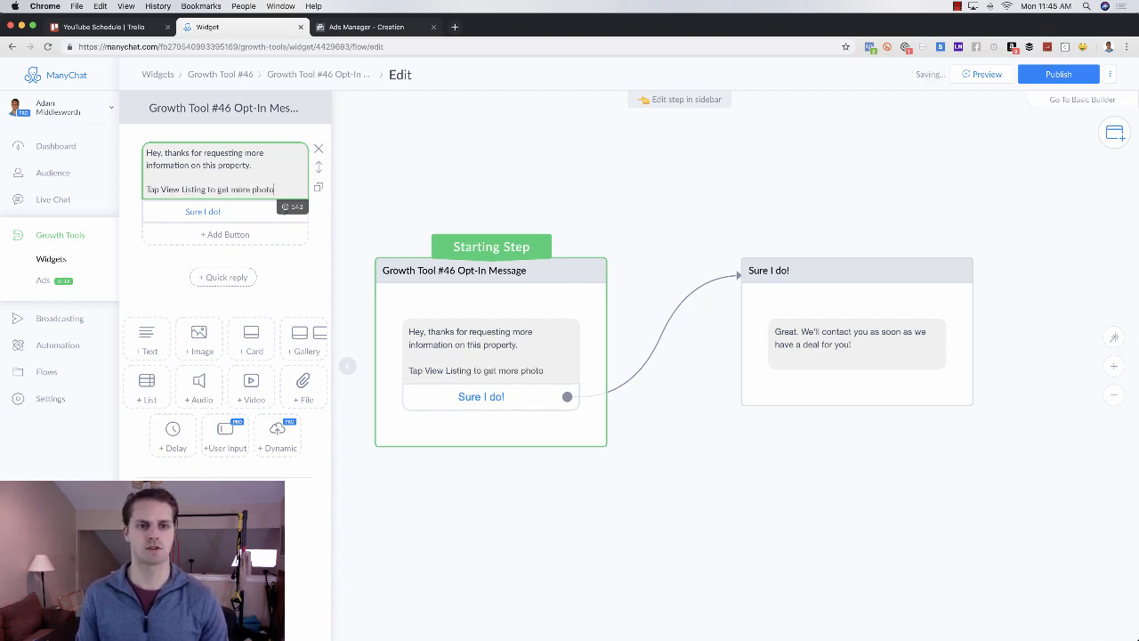
{"action": "type", "text": "s, price and location "}
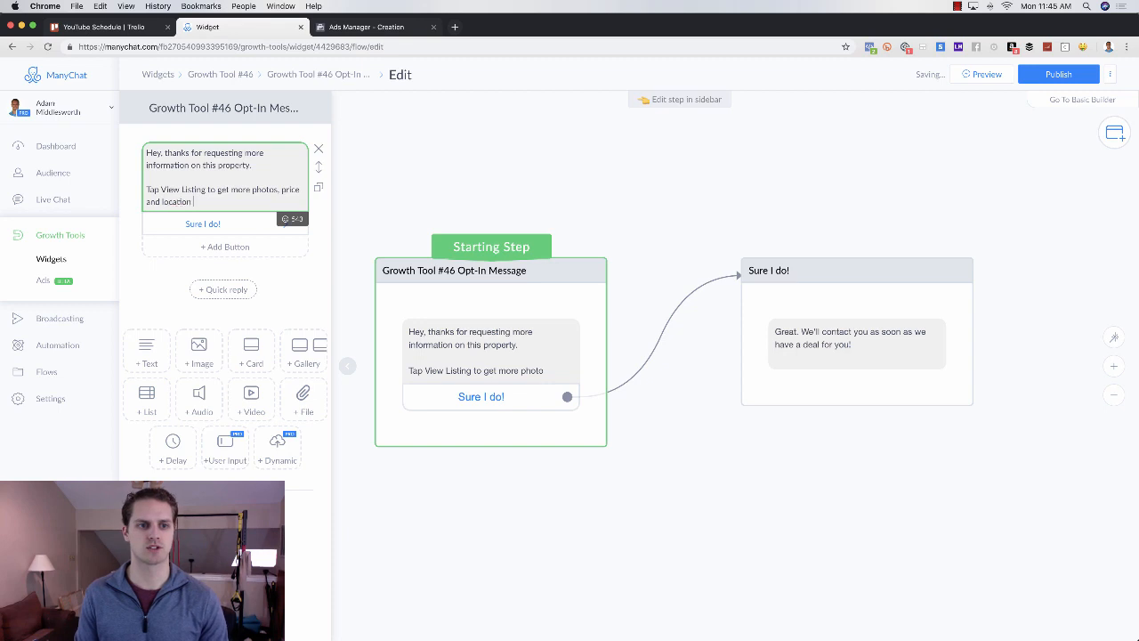
{"action": "type", "text": "of this property!"}
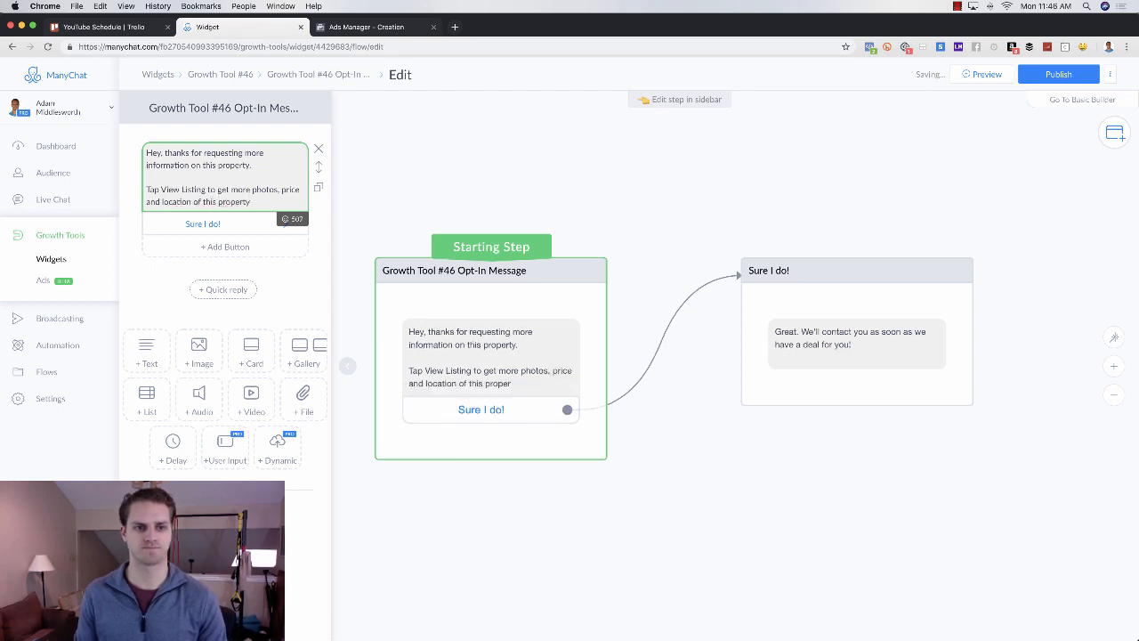
- Rename the opt-in message's "Sure I do!" button to "View Listing"
{"action": "left_click", "coordinate": [203, 223]}
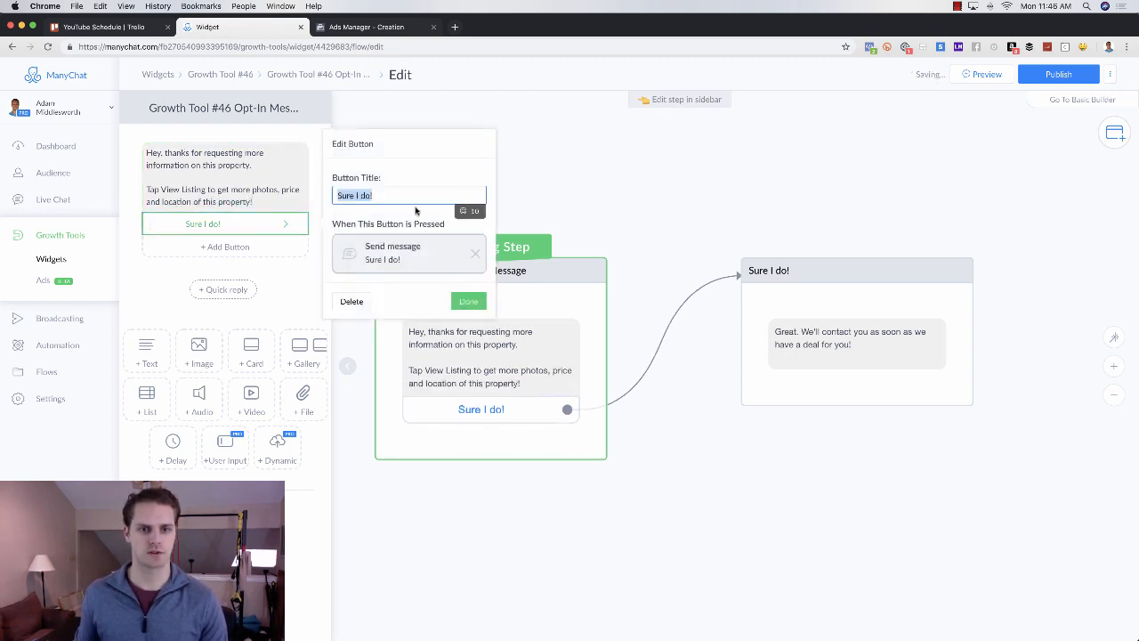
{"action": "type", "text": "View Lis"}
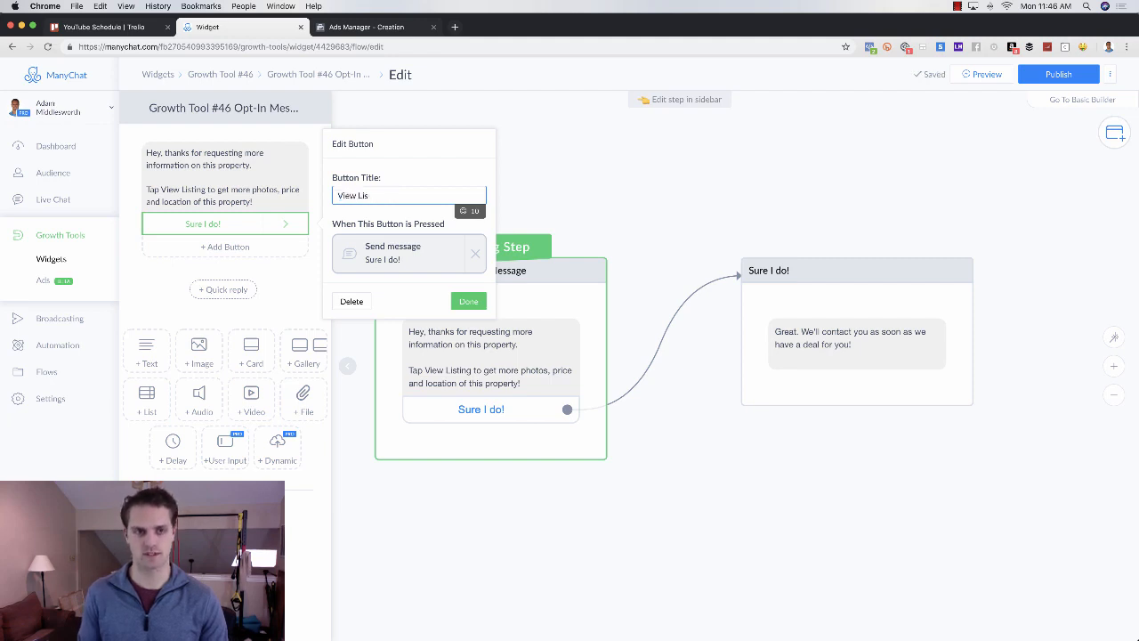
{"action": "type", "text": "ting"}
{"action": "left_click", "coordinate": [475, 254]}
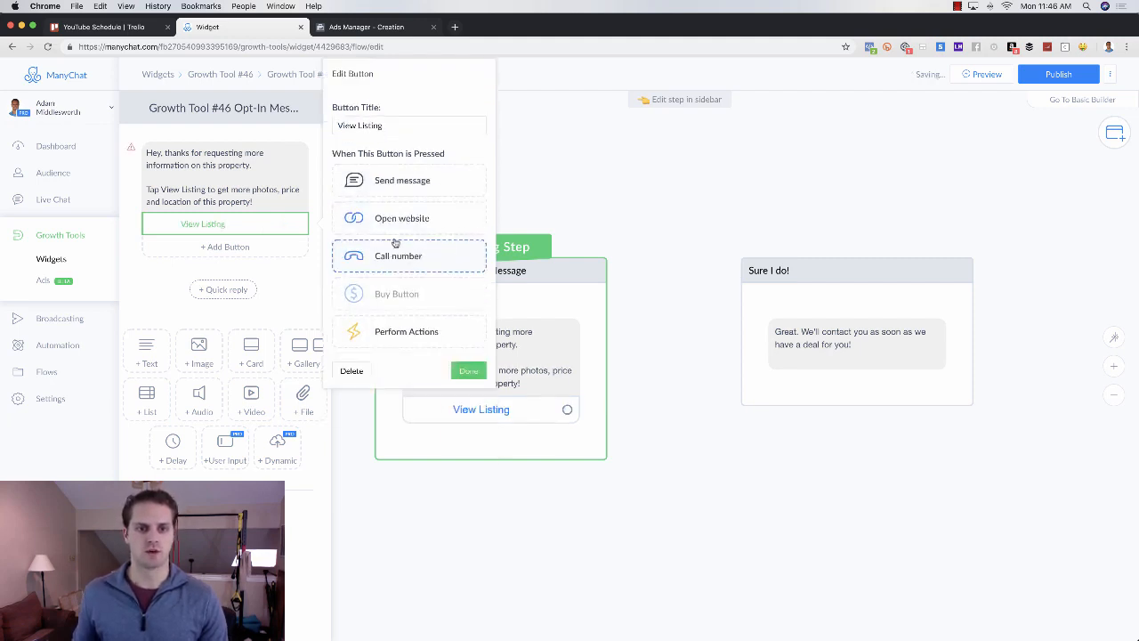
{"action": "left_click", "coordinate": [399, 223]}
{"action": "left_click", "coordinate": [418, 240]}
{"action": "type", "text": "www."}
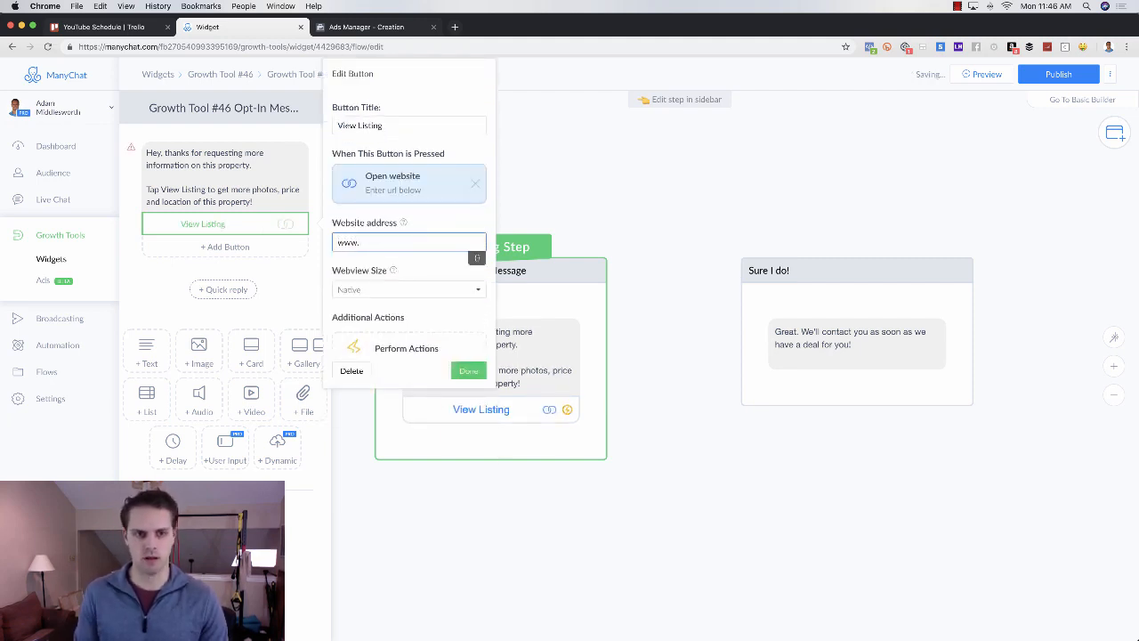
{"action": "type", "text": "google.com"}
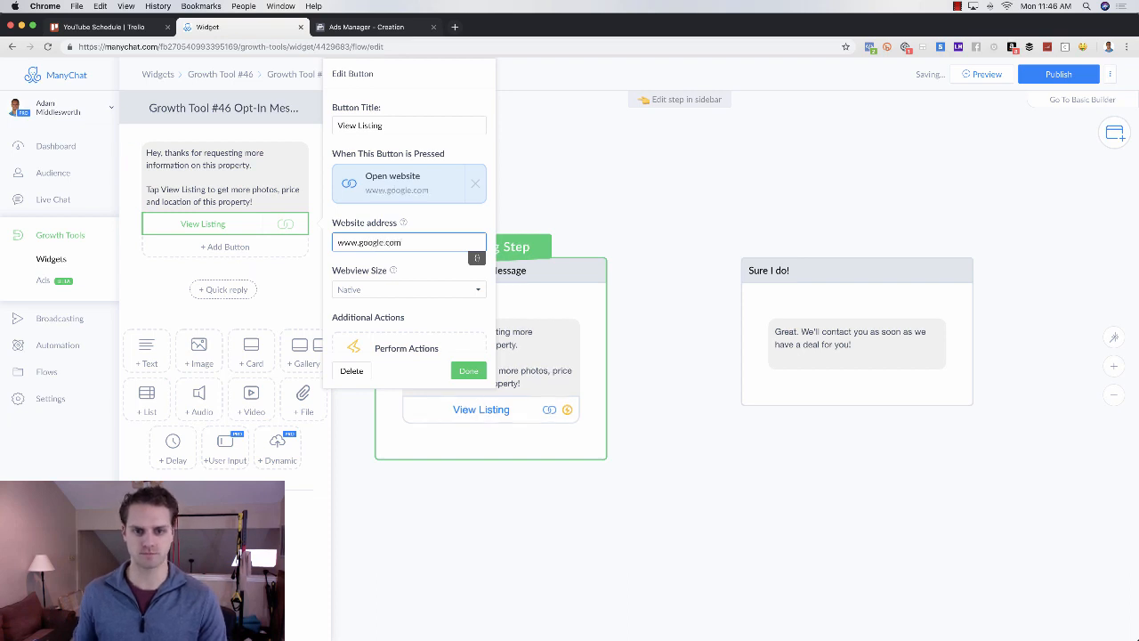
{"action": "left_click", "coordinate": [684, 315]}
- Delete the "Sure I do!" message step from the flow
{"action": "left_click", "coordinate": [786, 264]}
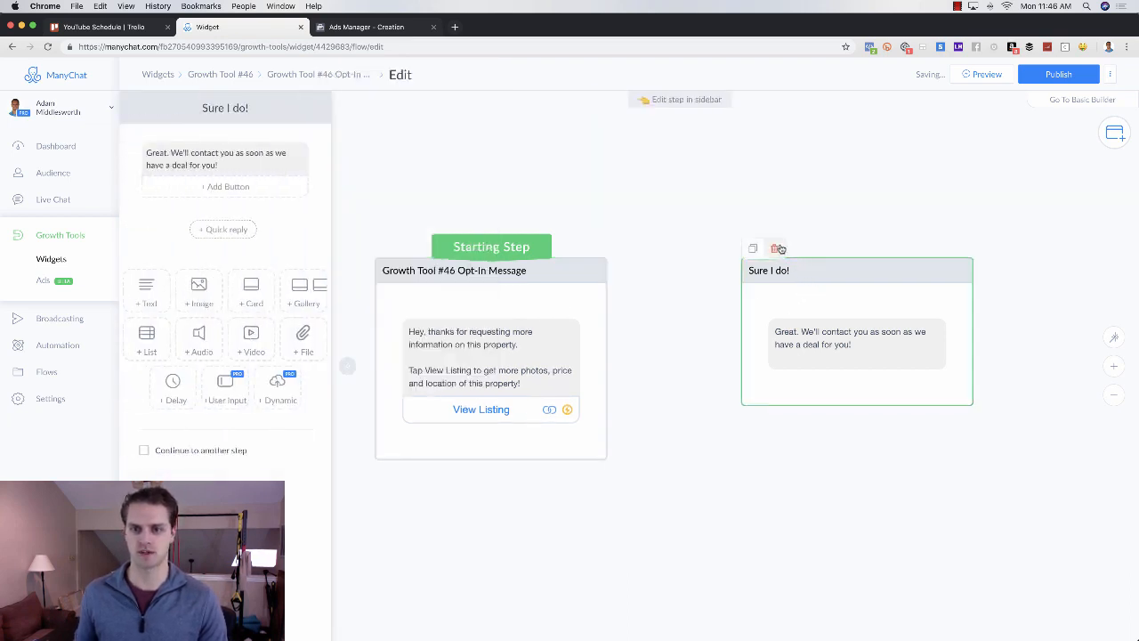
{"action": "left_click", "coordinate": [779, 248]}
{"action": "left_click", "coordinate": [659, 130]}
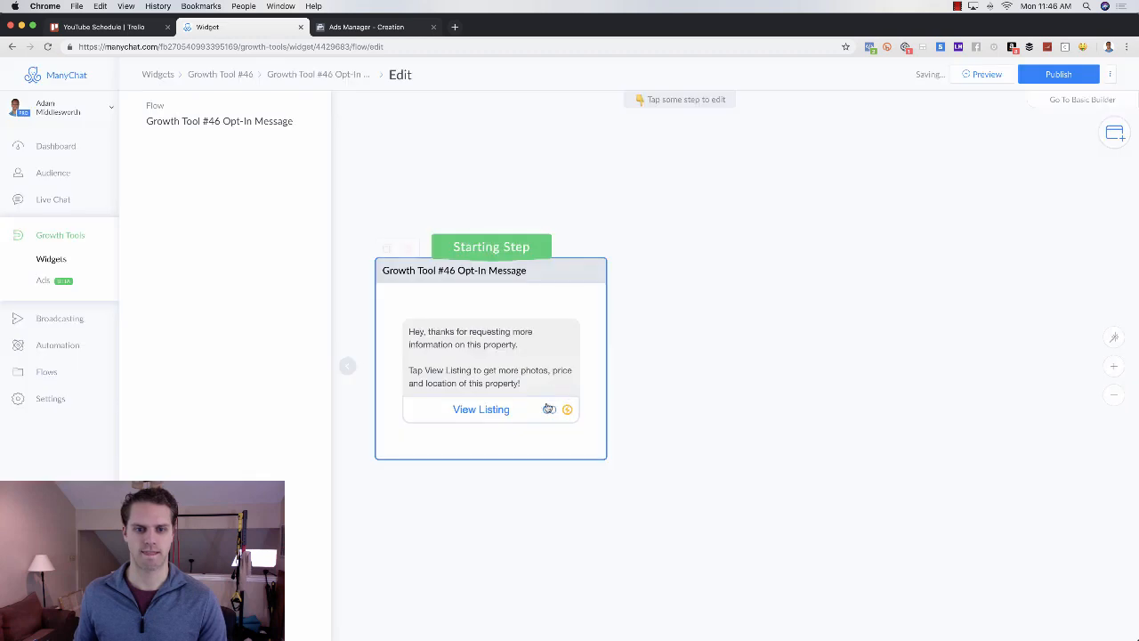
- Change the View Listing button's action to sending a new message, and place the new message block beside the starting step
{"action": "left_click", "coordinate": [480, 409]}
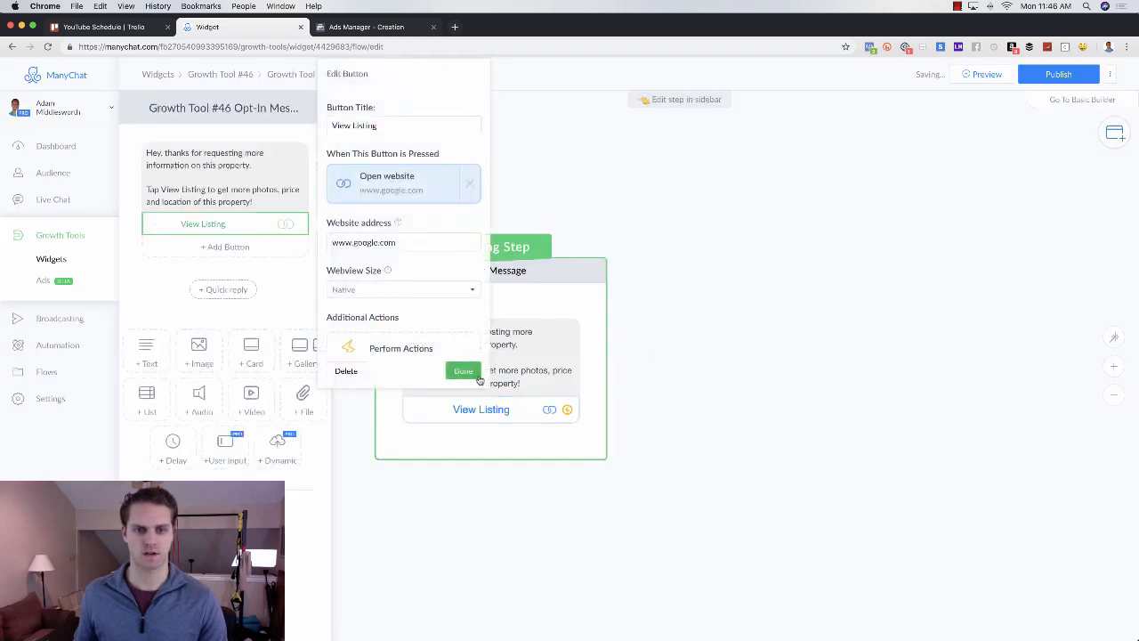
{"action": "left_click", "coordinate": [471, 371]}
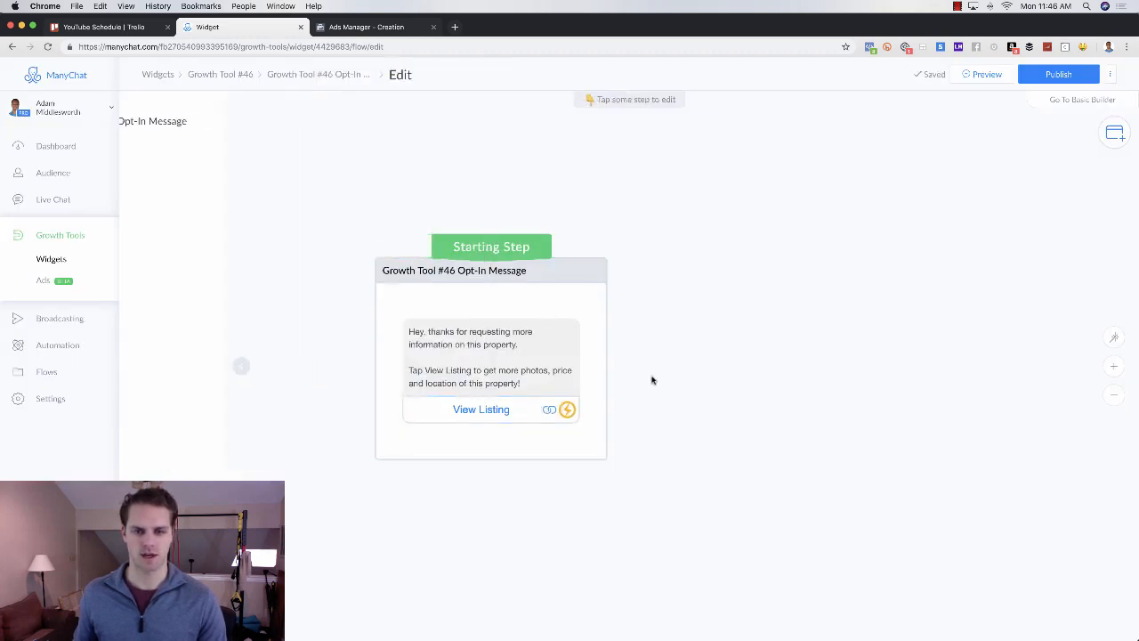
{"action": "left_click", "coordinate": [265, 230]}
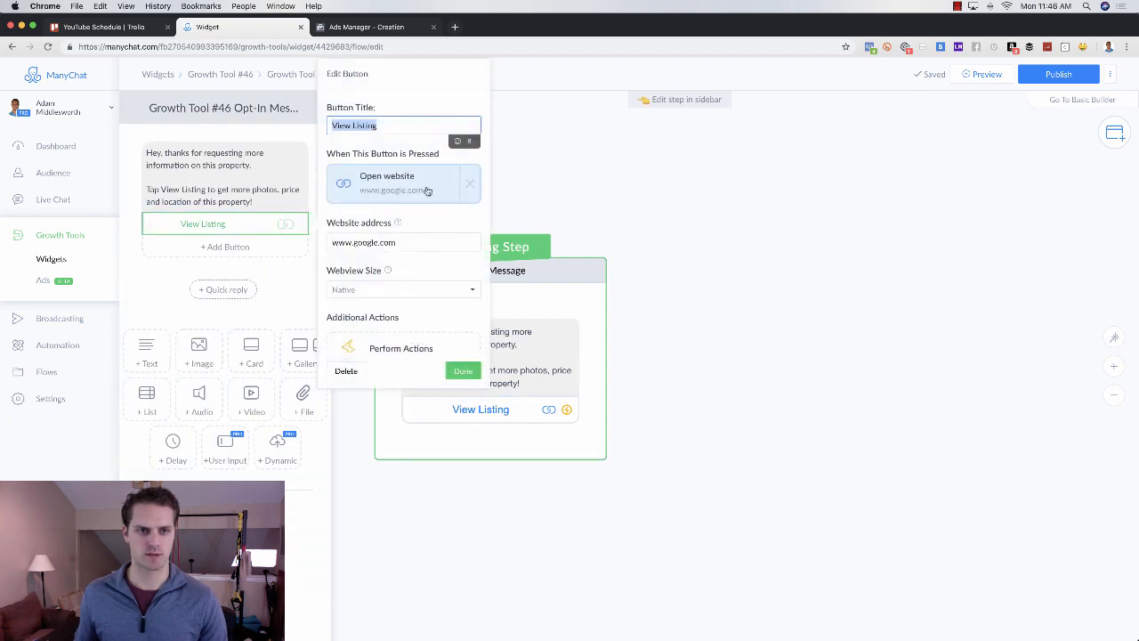
{"action": "left_click", "coordinate": [469, 184]}
{"action": "left_click", "coordinate": [409, 178]}
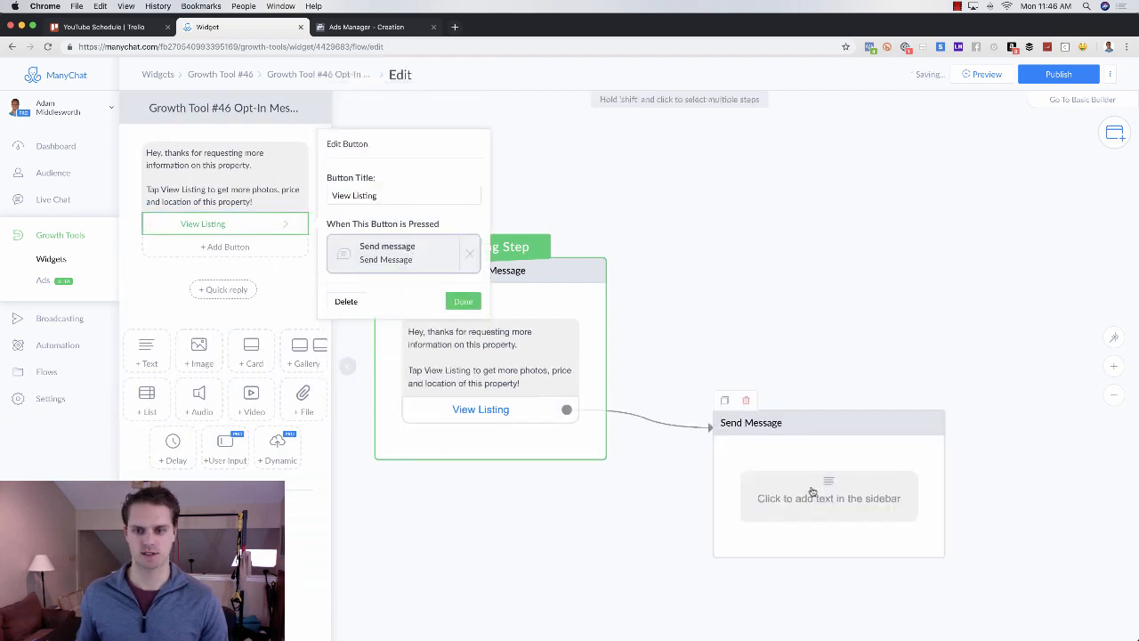
{"action": "left_click_drag", "start_coordinate": [811, 493], "coordinate": [774, 327]}
{"action": "left_click", "coordinate": [776, 358]}
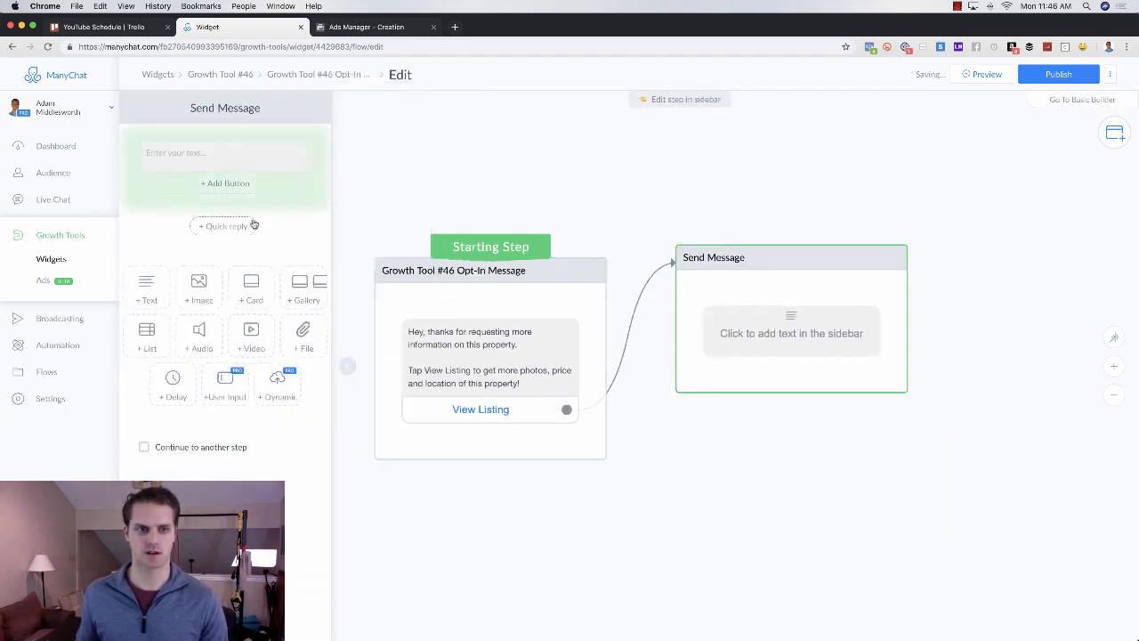
{"action": "left_click", "coordinate": [217, 153]}
{"action": "type", "text": "View li"}
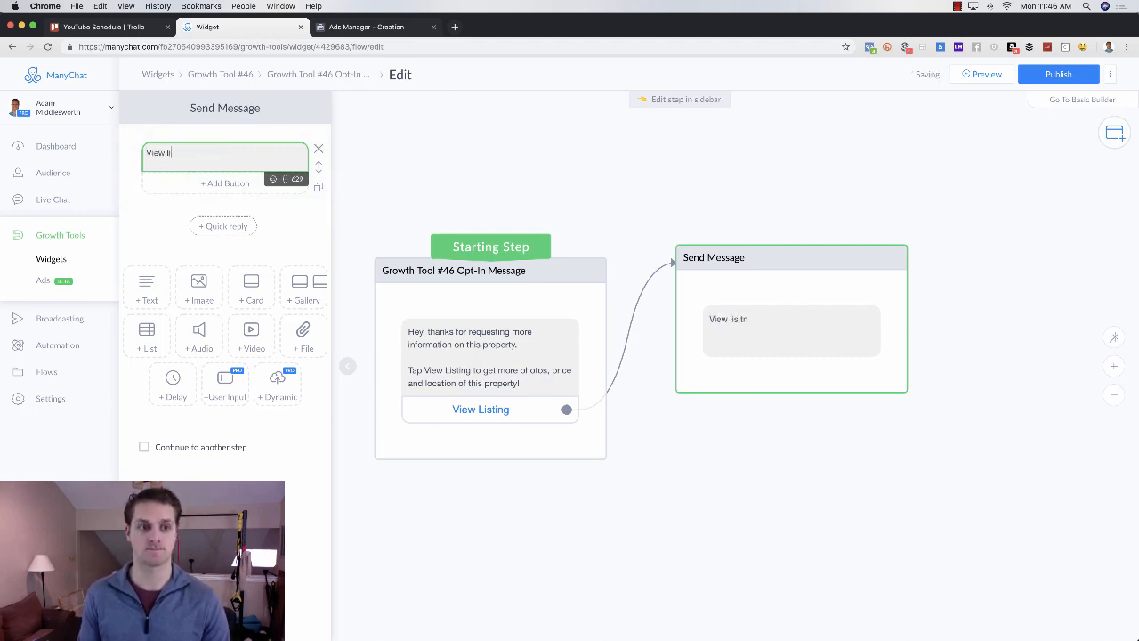
{"action": "key", "text": "BackSpace"}
{"action": "key", "text": "BackSpace"}
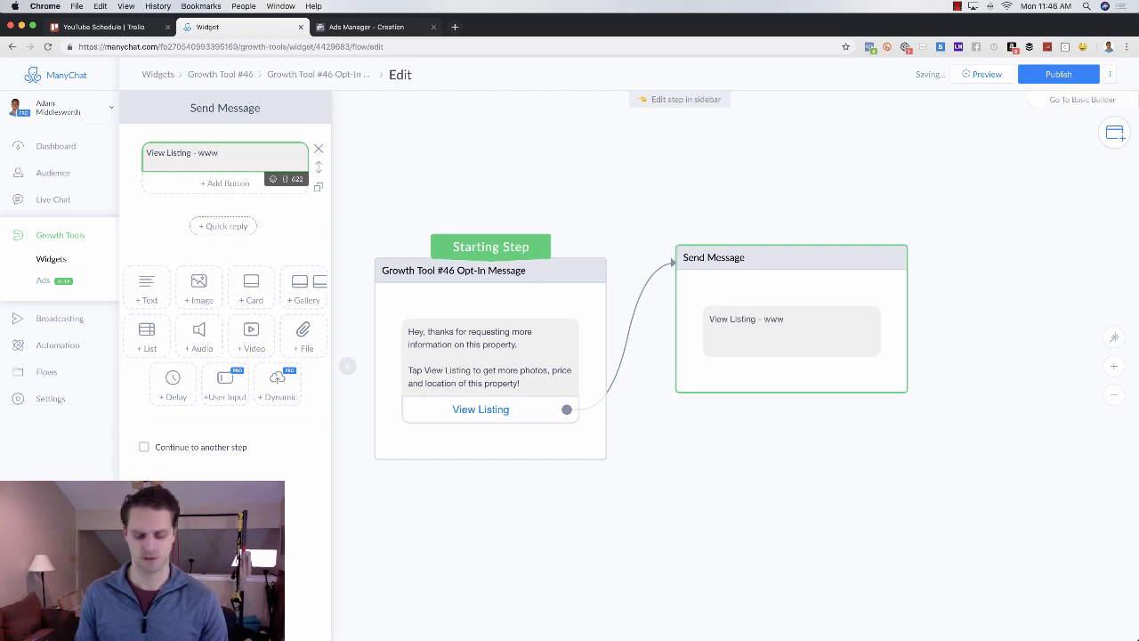
{"action": "type", "text": "m"}
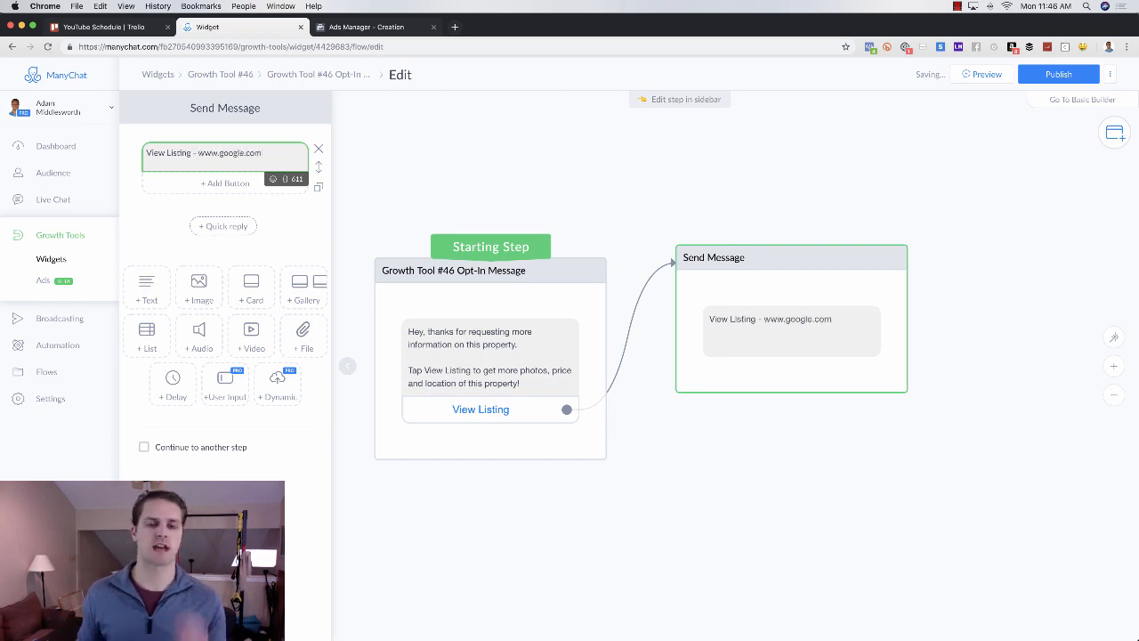
{"action": "left_click", "coordinate": [435, 169]}
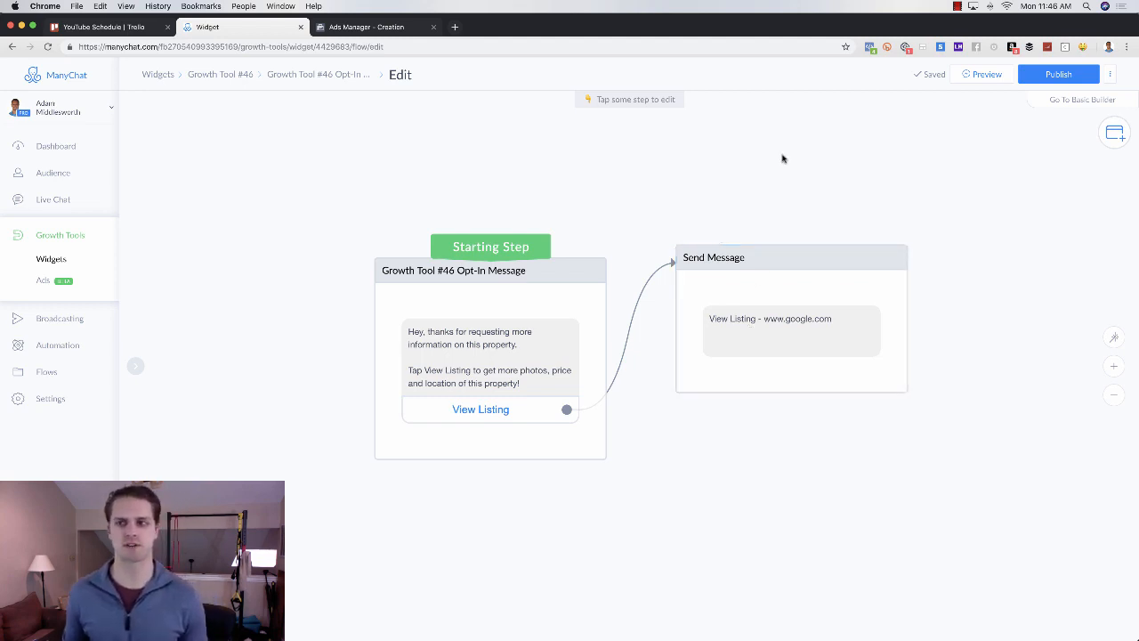
- Publish the opt-in flow and rename the Facebook Ads JSON growth tool with the property's street address followed by "Lisintg"
{"action": "left_click", "coordinate": [1037, 75]}
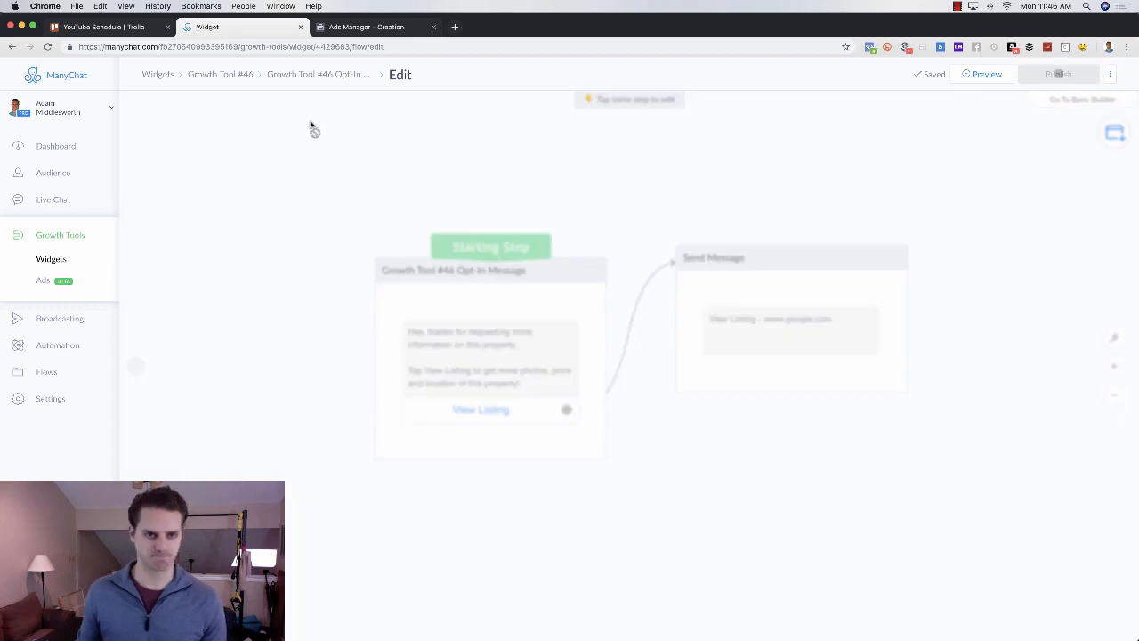
{"action": "left_click", "coordinate": [237, 77]}
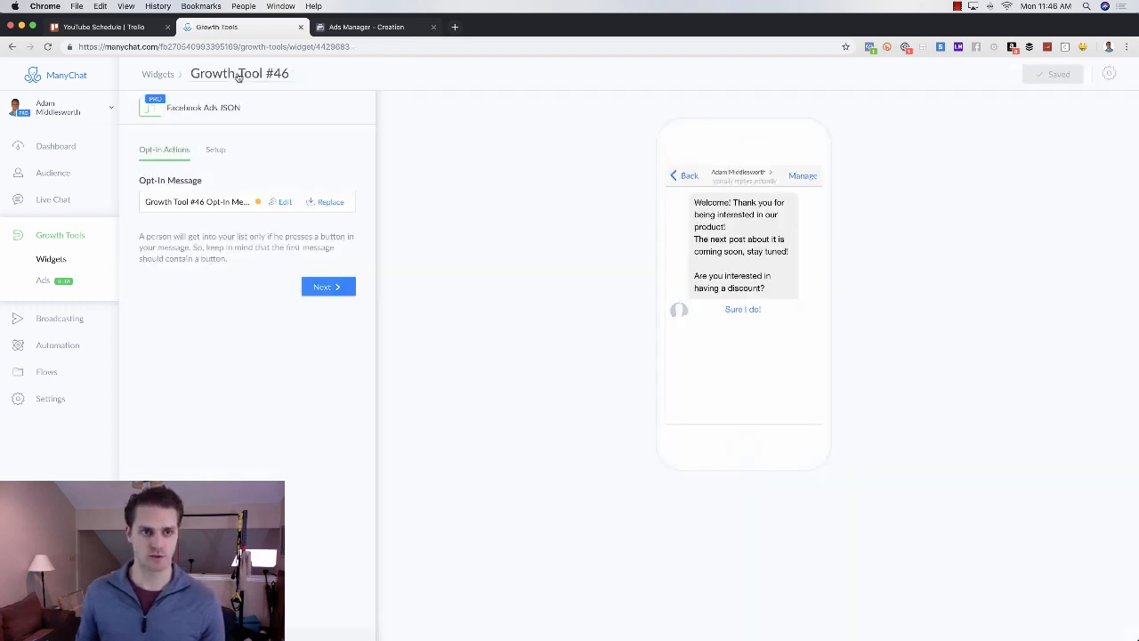
{"action": "triple_click", "coordinate": [244, 75]}
{"action": "type", "text": "12"}
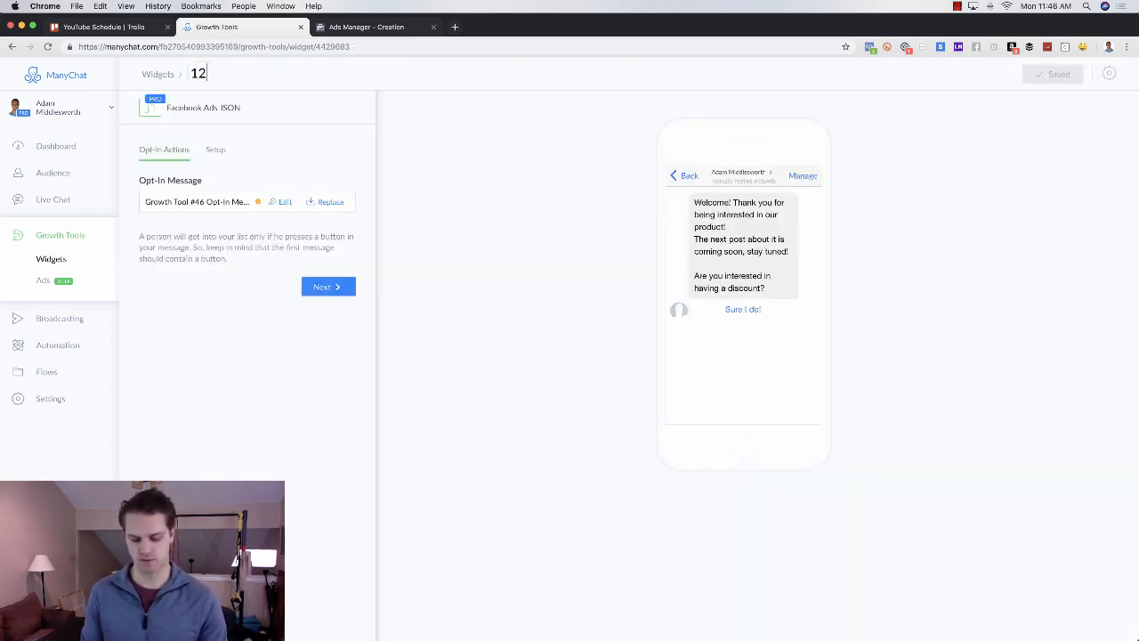
{"action": "type", "text": "3 Main St"}
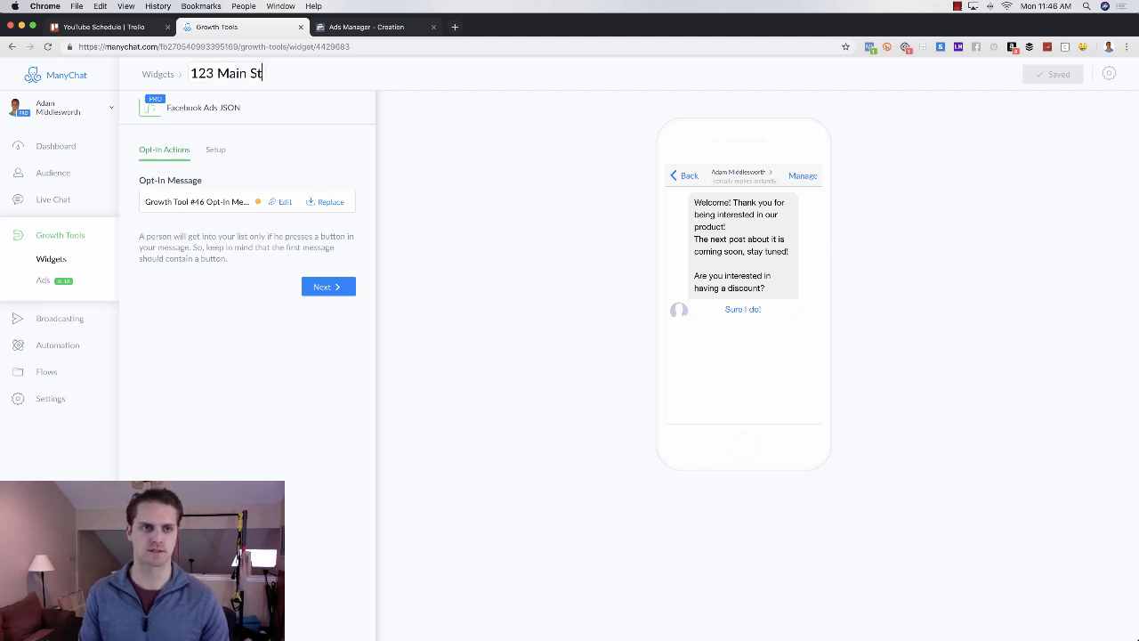
{"action": "type", "text": " Lisintg"}
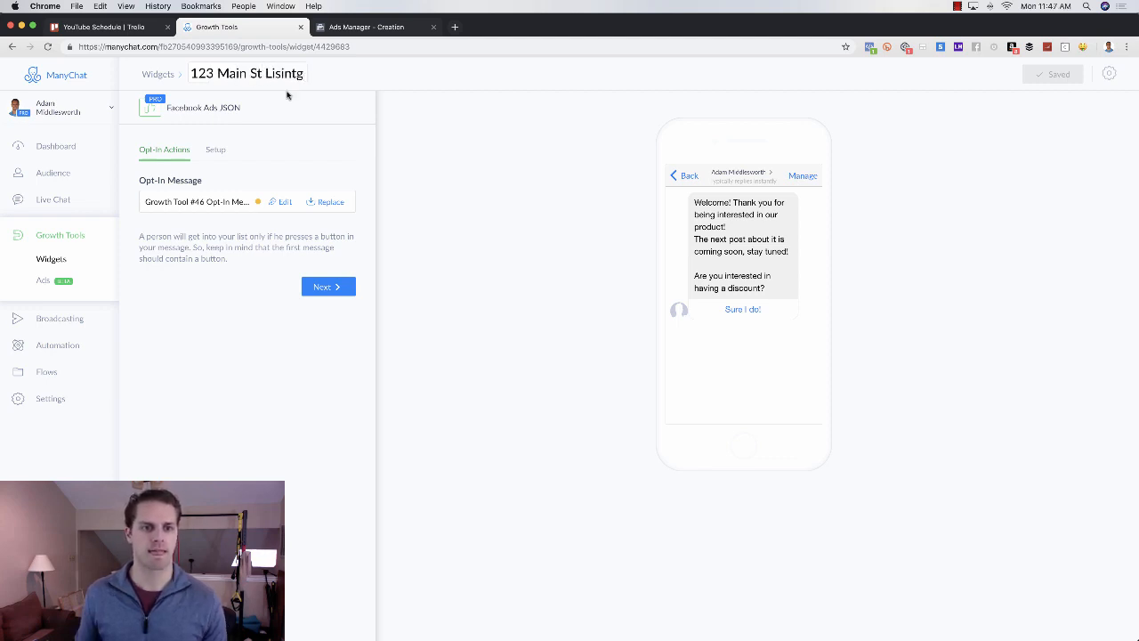
{"action": "key", "text": "Return"}
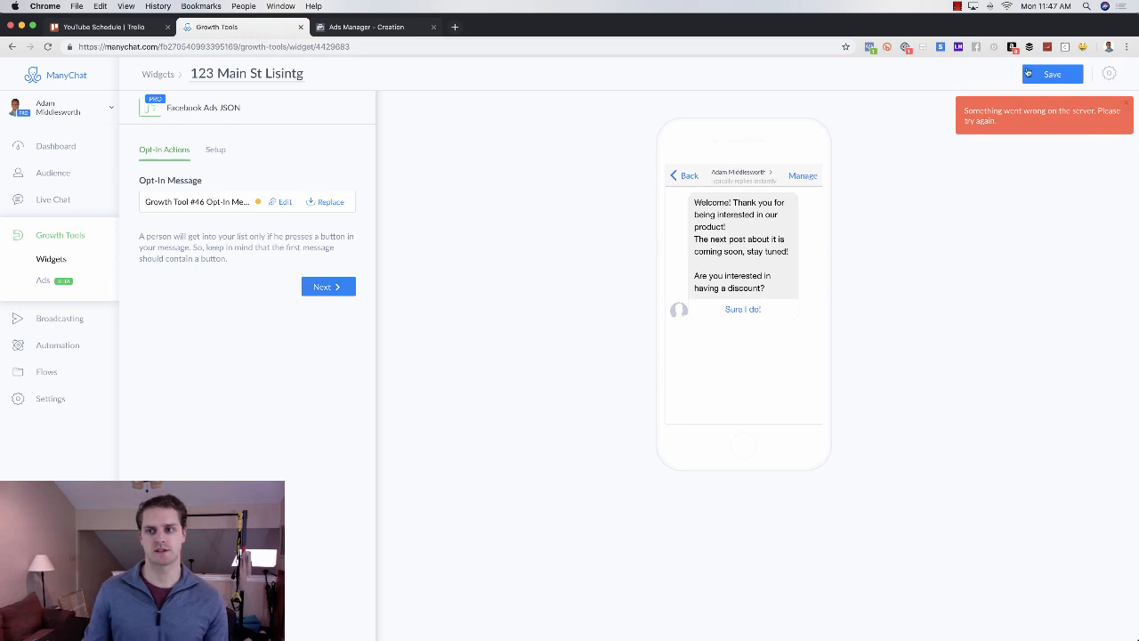
- Open the growth tool's setup and copy its generated Facebook Ads JSON code
{"action": "left_click", "coordinate": [335, 288]}
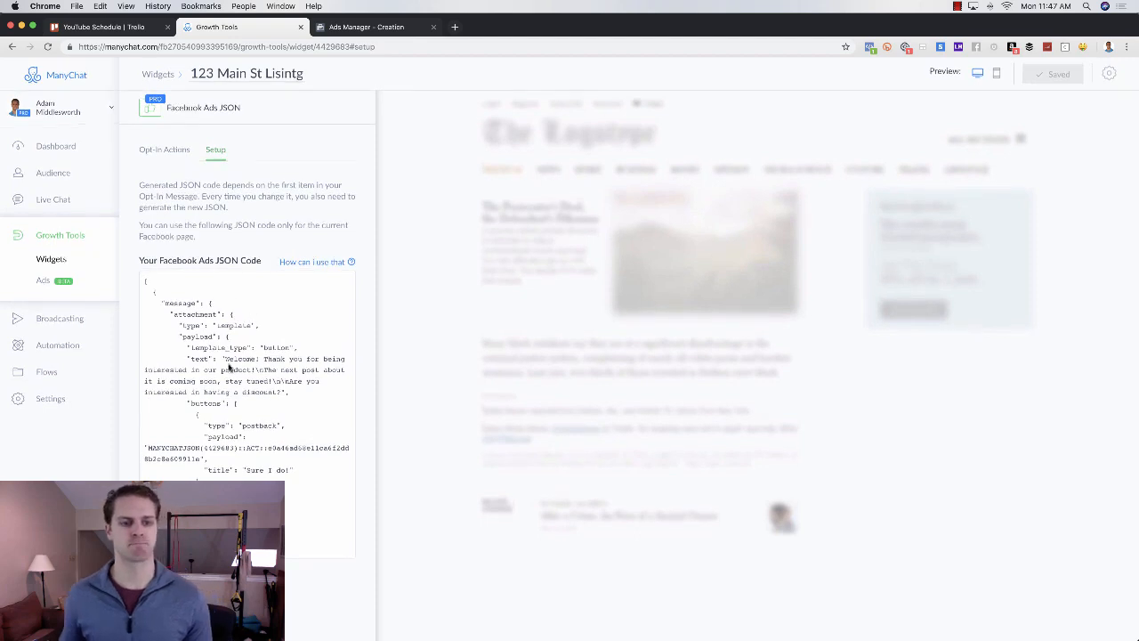
{"action": "left_click", "coordinate": [166, 153]}
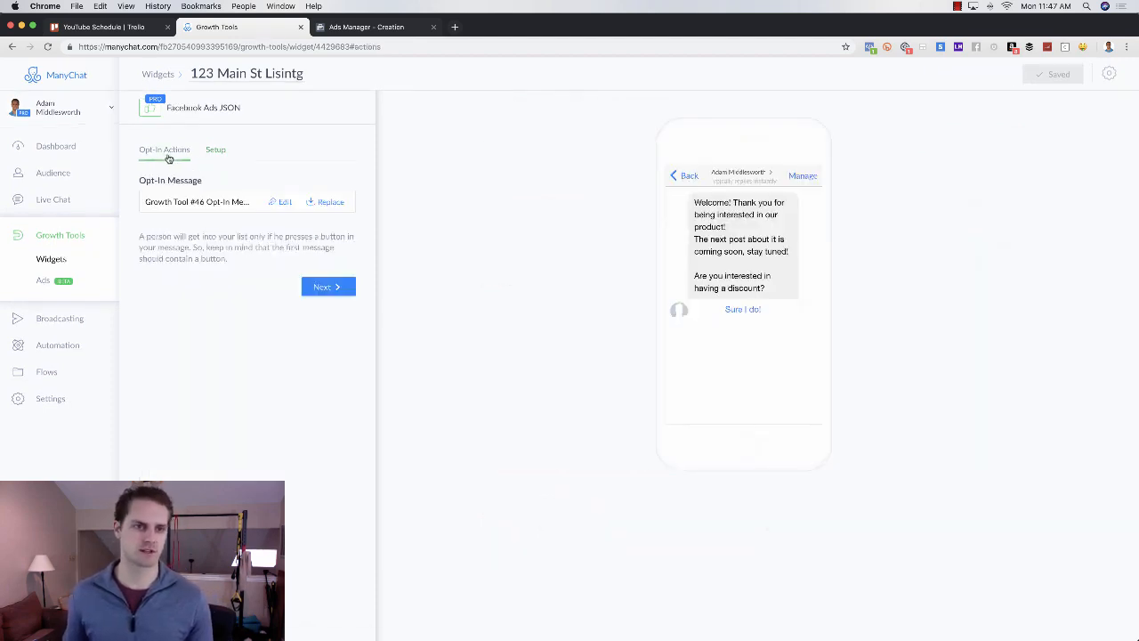
{"action": "left_click", "coordinate": [215, 151]}
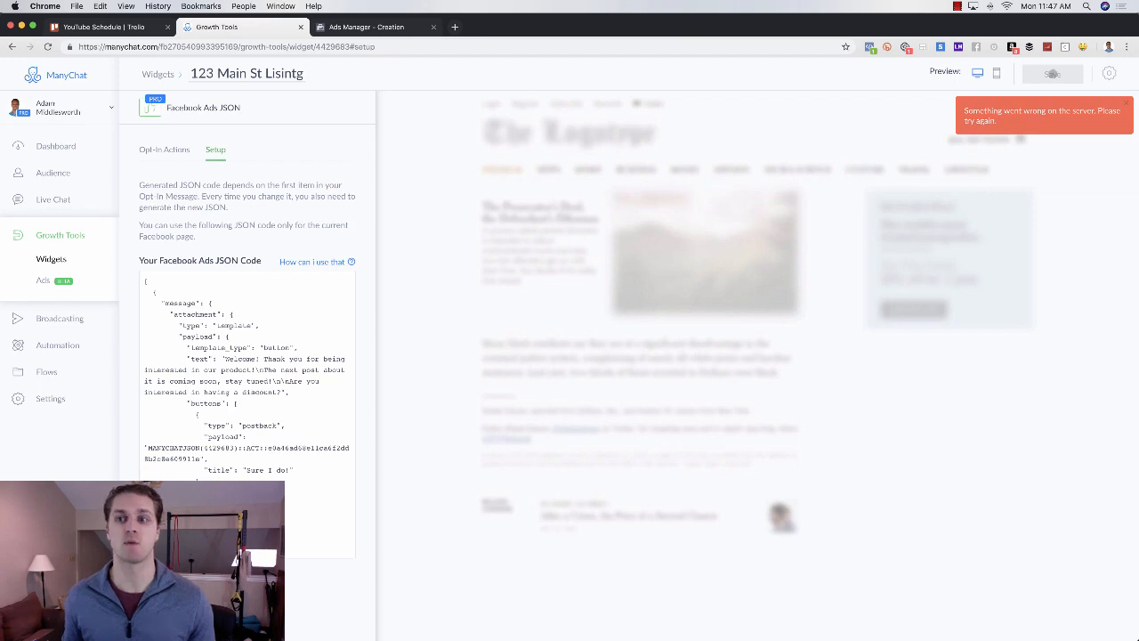
- Switch to the ad in Ads Manager and start a custom Messenger welcome template in JSON mode
{"action": "left_click", "coordinate": [372, 31]}
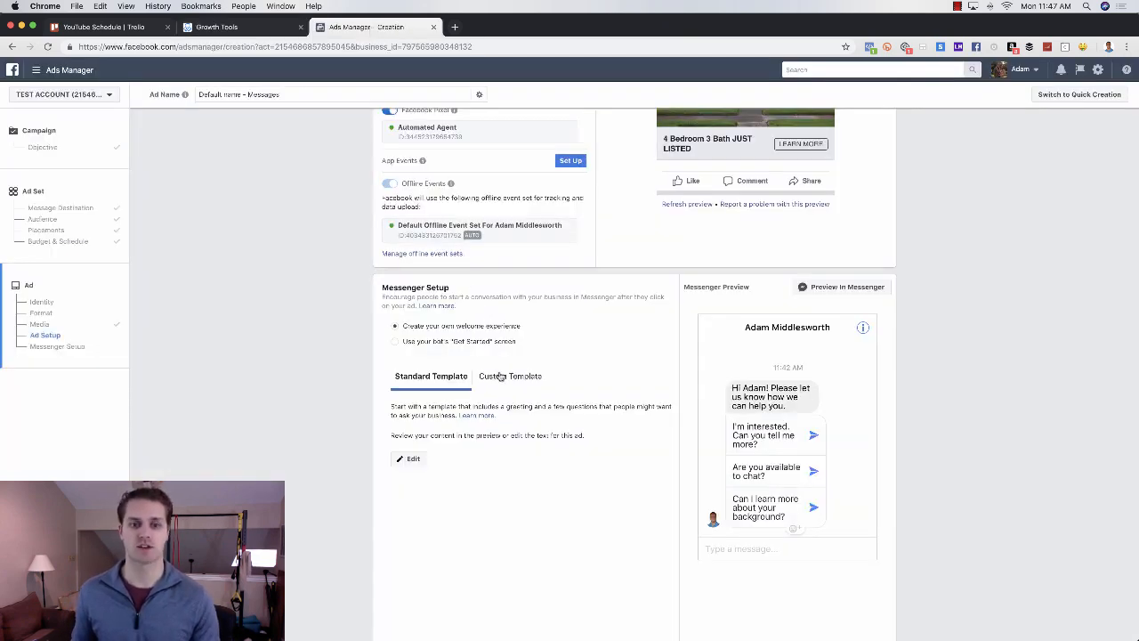
{"action": "scroll", "coordinate": [510, 381], "scroll_direction": "up", "scroll_amount": 2}
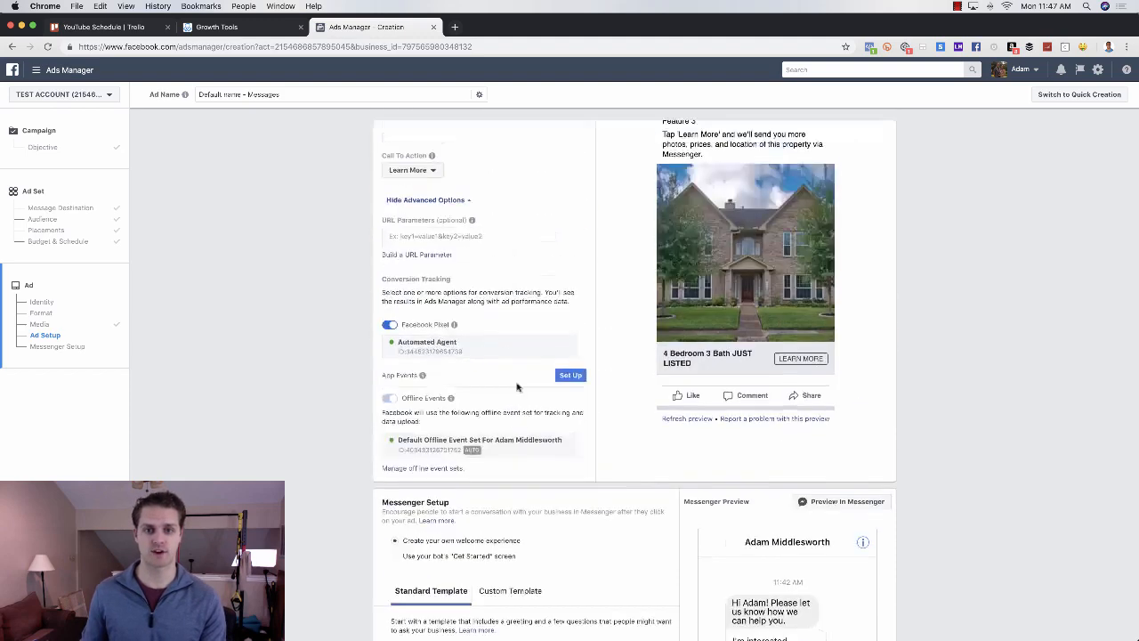
{"action": "scroll", "coordinate": [519, 381], "scroll_direction": "down", "scroll_amount": 5}
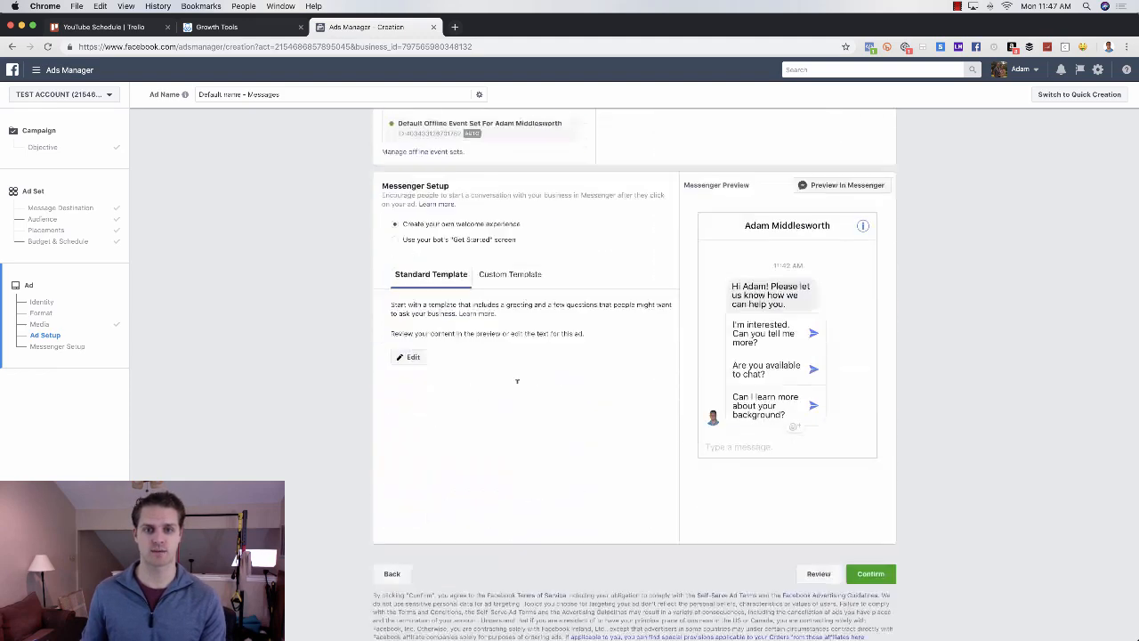
{"action": "left_click", "coordinate": [511, 274]}
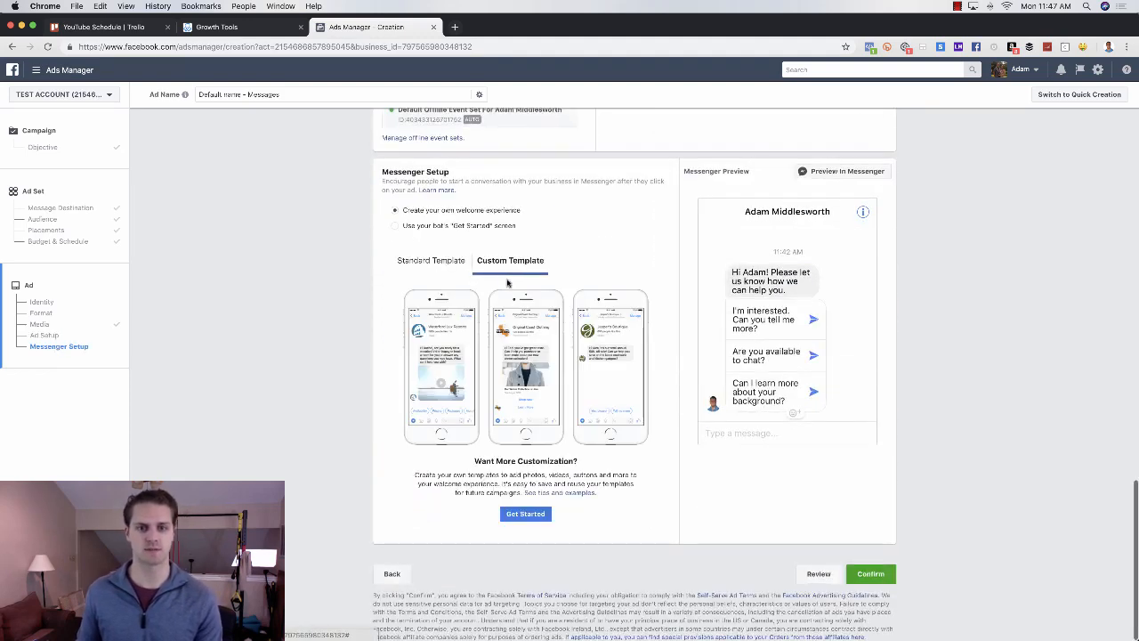
{"action": "left_click", "coordinate": [534, 515]}
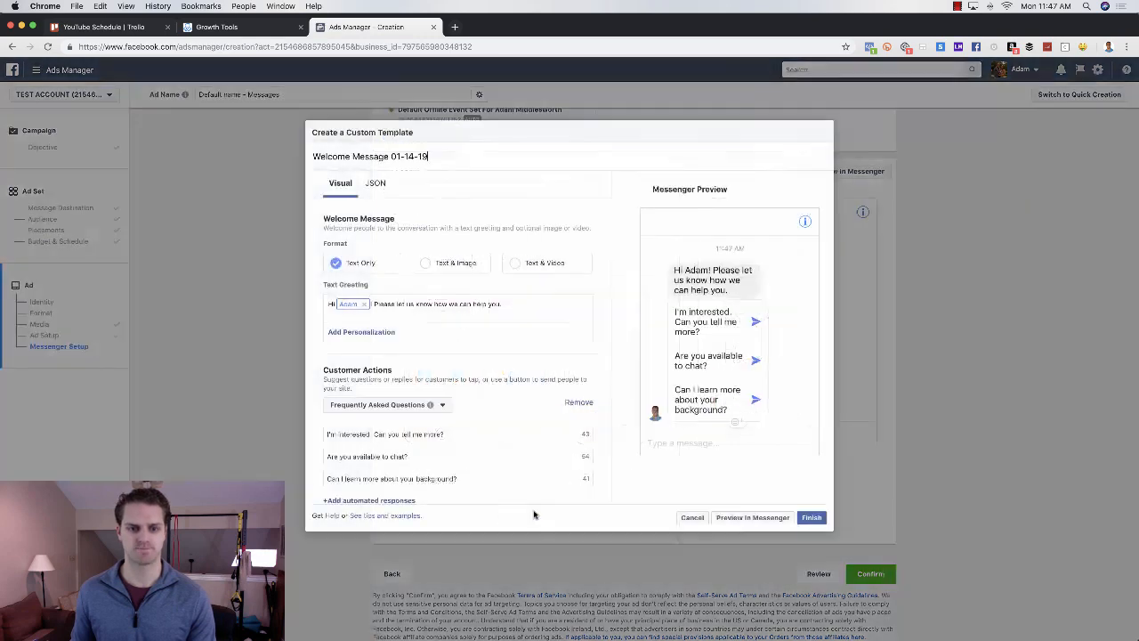
{"action": "left_click", "coordinate": [378, 183]}
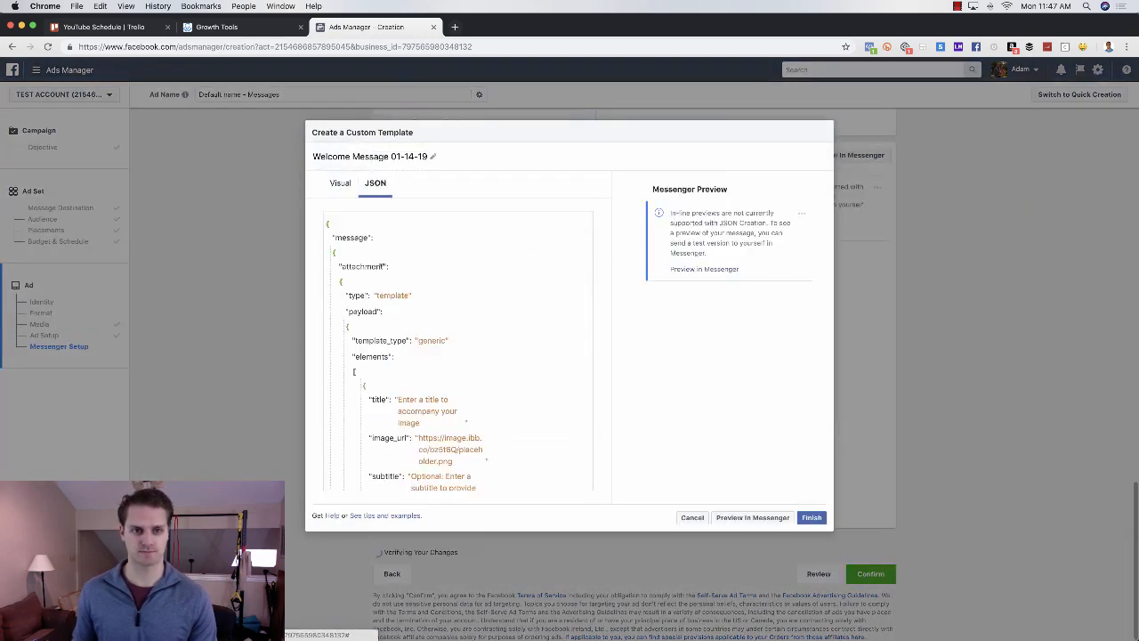
- Replace the template's default JSON with the copied ManyChat code and finish the custom template
{"action": "left_click_drag", "start_coordinate": [327, 224], "coordinate": [534, 491]}
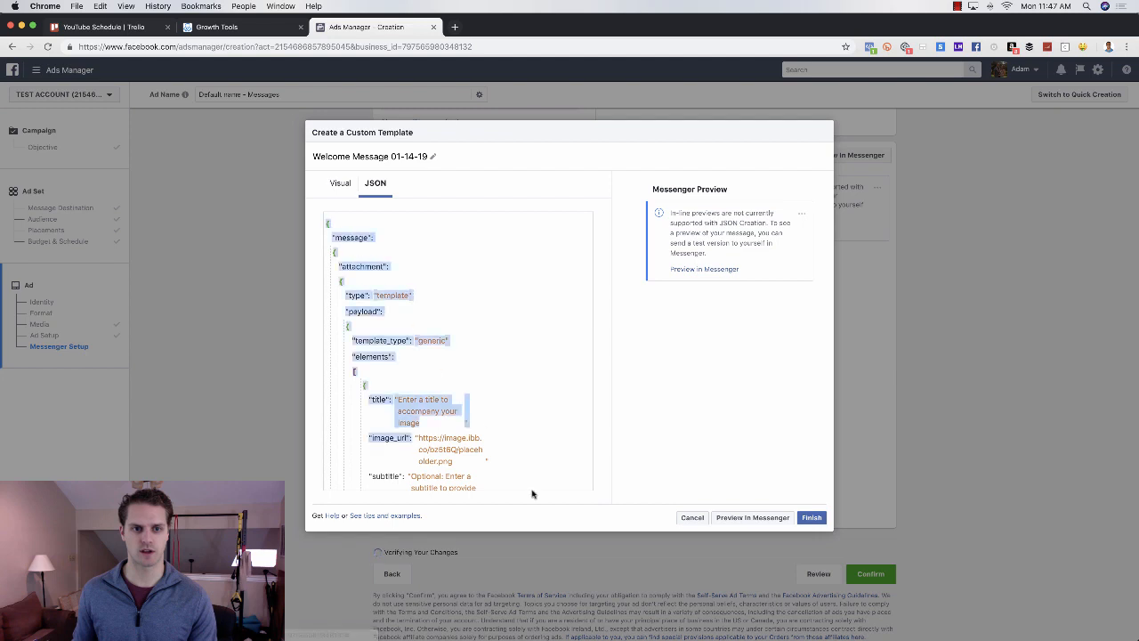
{"action": "key", "text": "ctrl+v"}
{"action": "left_click_drag", "start_coordinate": [367, 453], "coordinate": [298, 146]}
{"action": "key", "text": "BackSpace"}
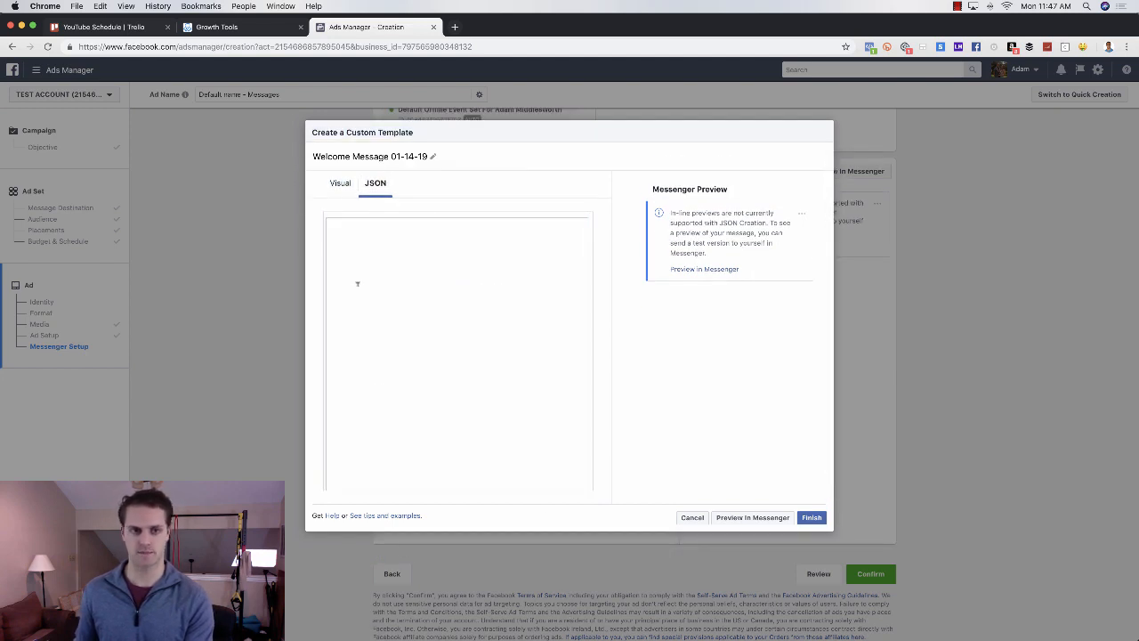
{"action": "left_click", "coordinate": [397, 244]}
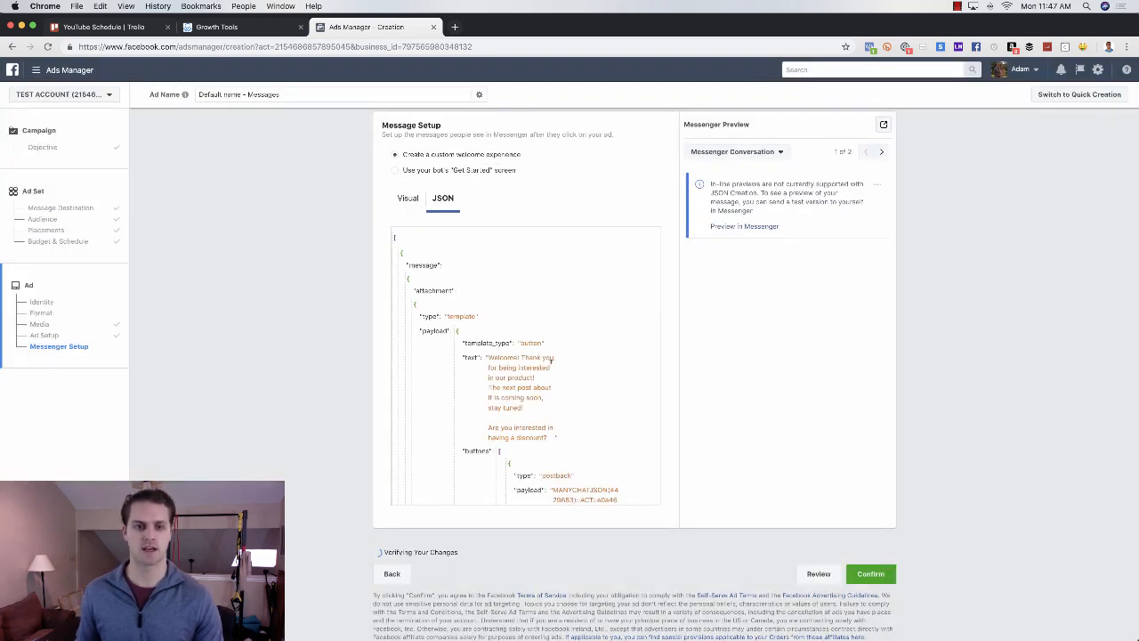
{"action": "scroll", "coordinate": [589, 365], "scroll_direction": "up", "scroll_amount": 2}
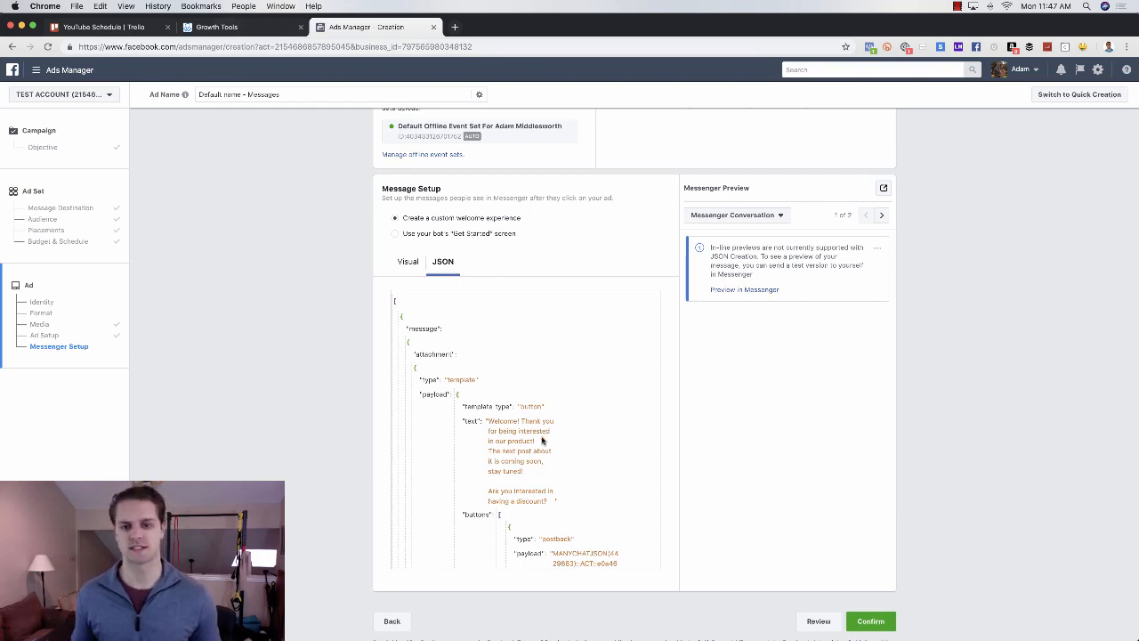
{"action": "scroll", "coordinate": [569, 427], "scroll_direction": "up", "scroll_amount": 10}
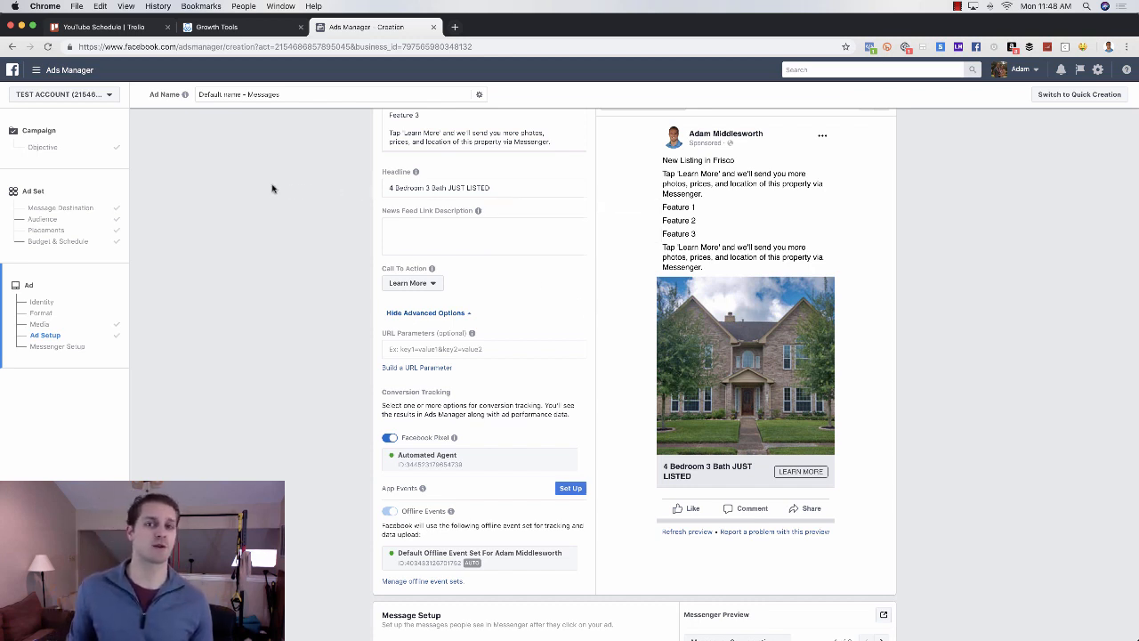
- Switch to ManyChat's ads and start a new ad with the page owner's ad account and the campaign "New Campaign"
{"action": "left_click", "coordinate": [238, 29]}
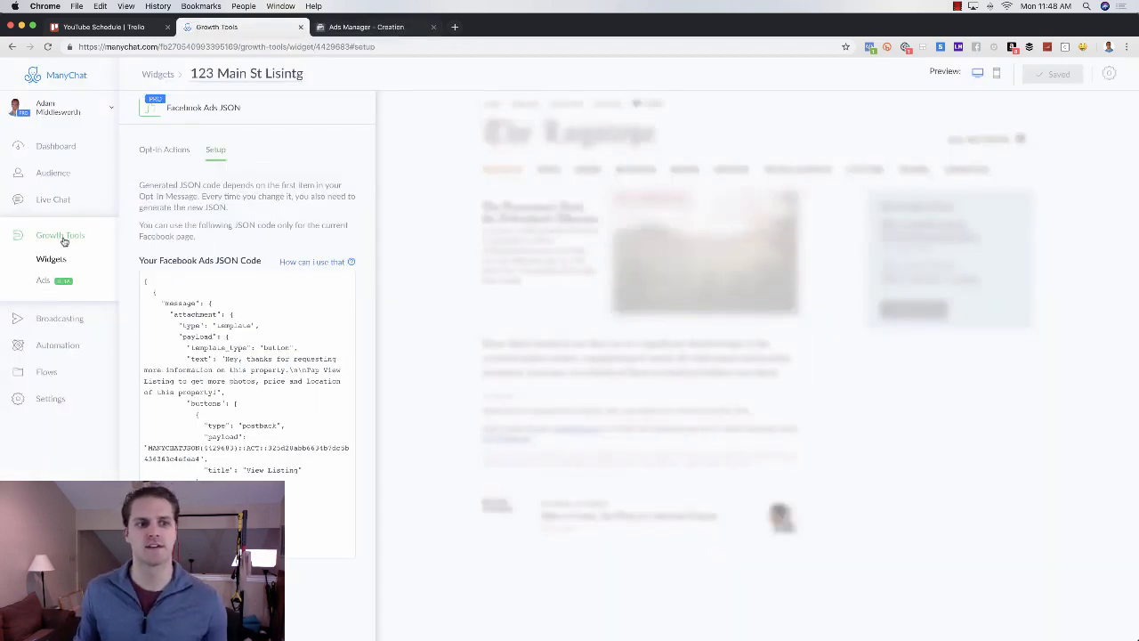
{"action": "left_click", "coordinate": [42, 282]}
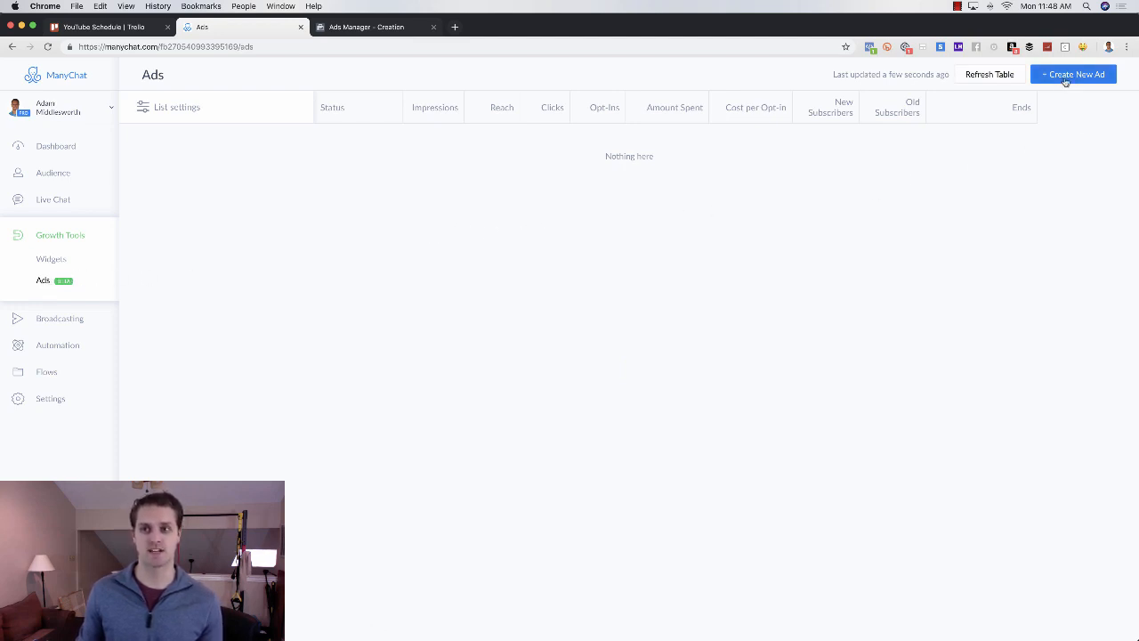
{"action": "left_click", "coordinate": [1072, 77]}
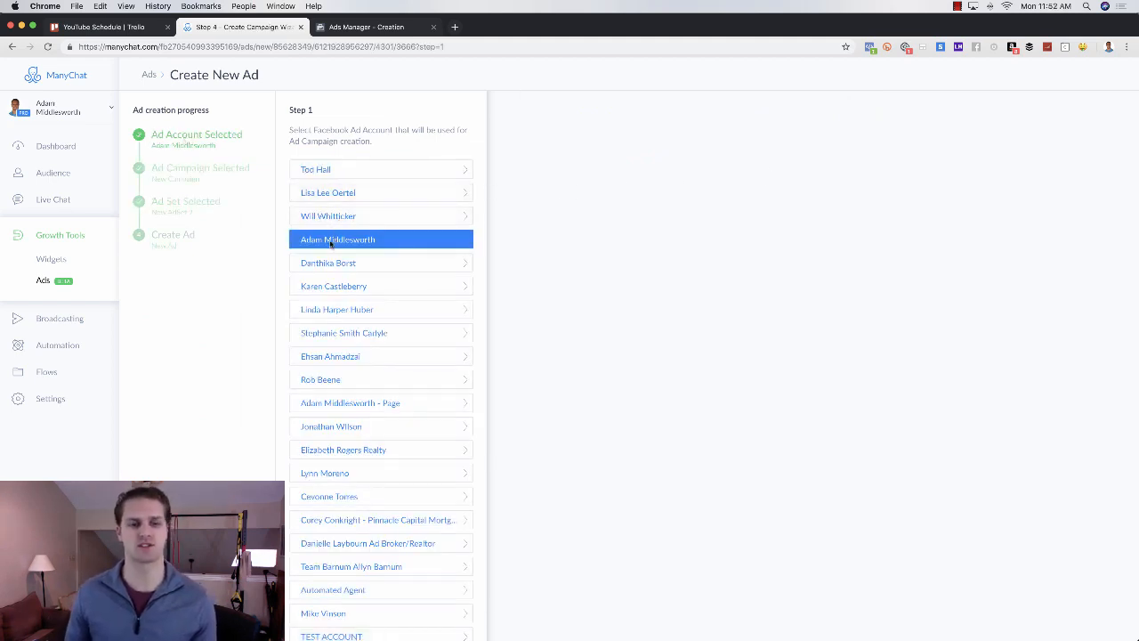
{"action": "left_click", "coordinate": [309, 235]}
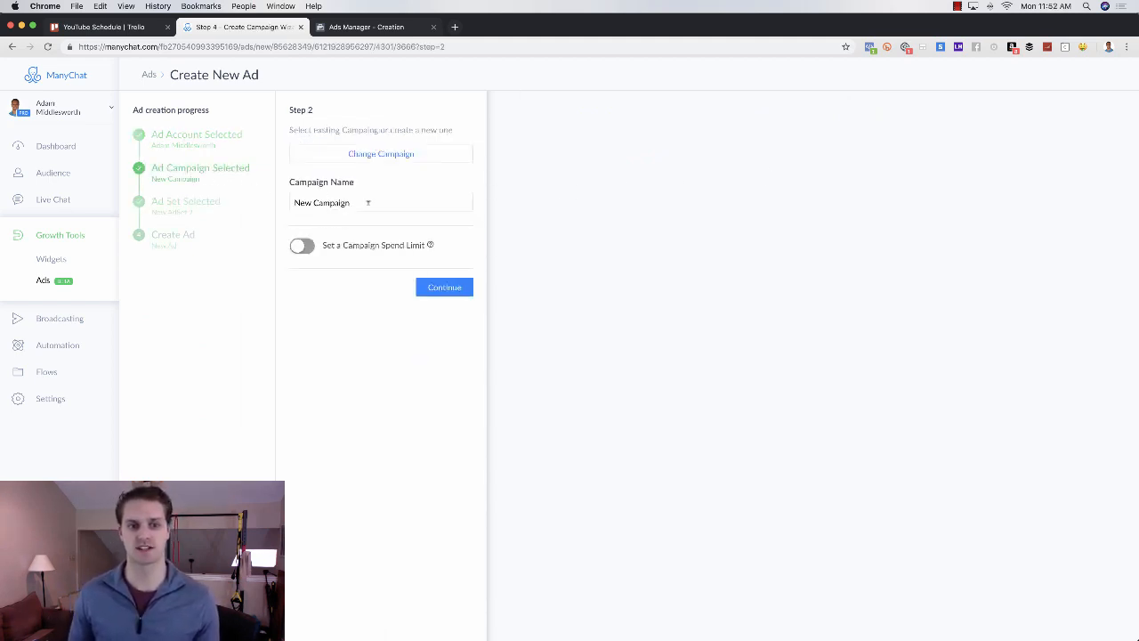
{"action": "left_click", "coordinate": [452, 287]}
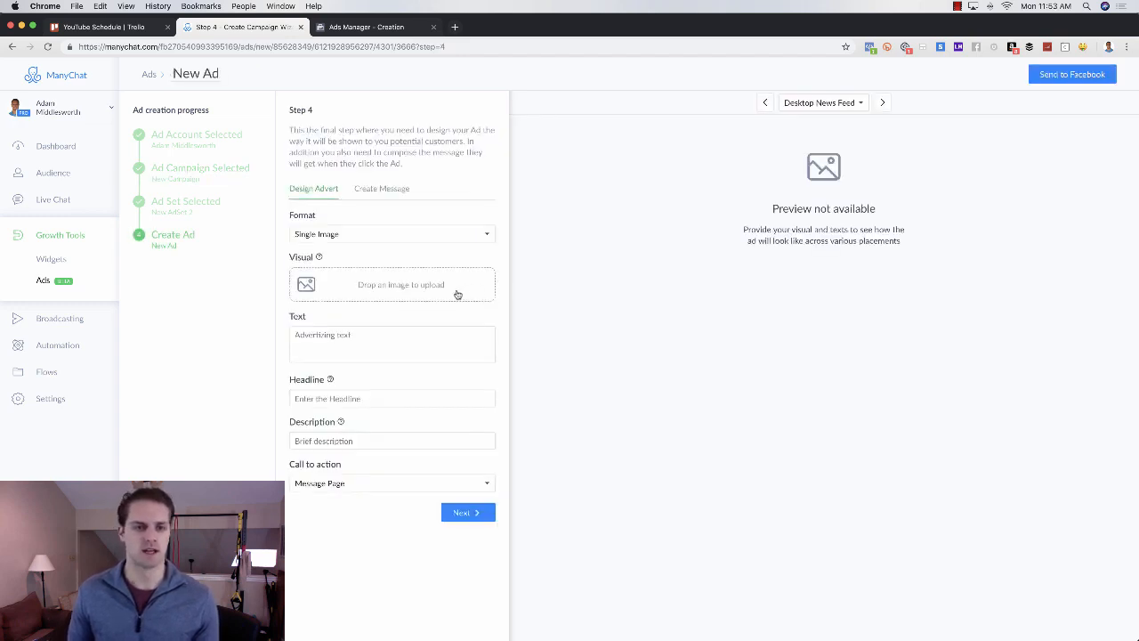
- Review the audience, budget and schedule settings of ad set "New AdSet 2" and return to the ad design
{"action": "left_click", "coordinate": [196, 203]}
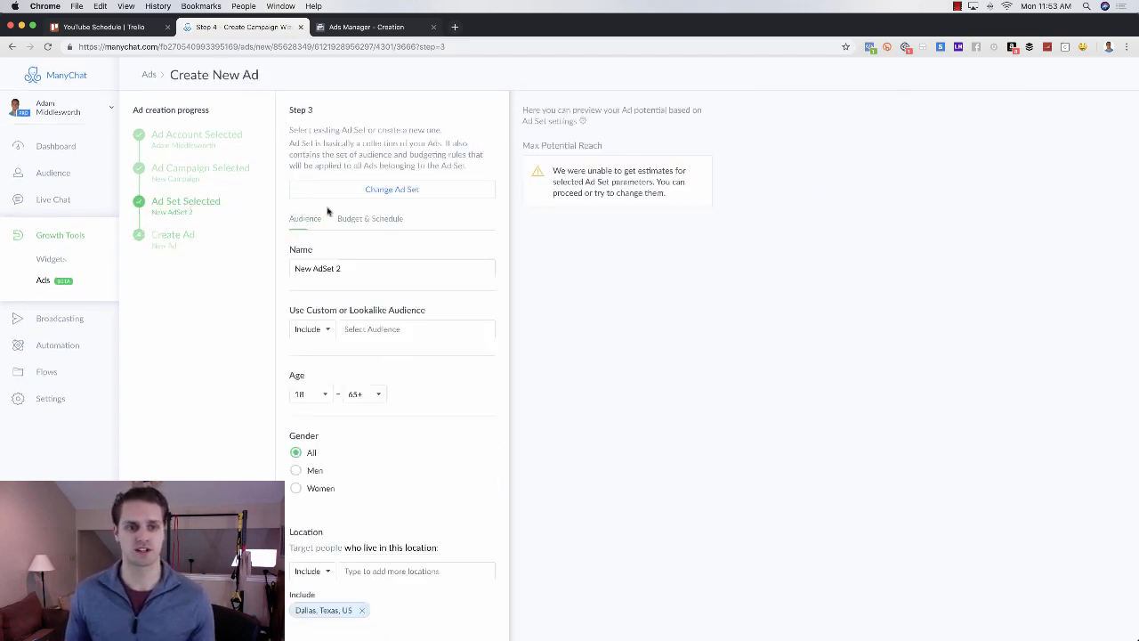
{"action": "scroll", "coordinate": [418, 374], "scroll_direction": "down", "scroll_amount": 5}
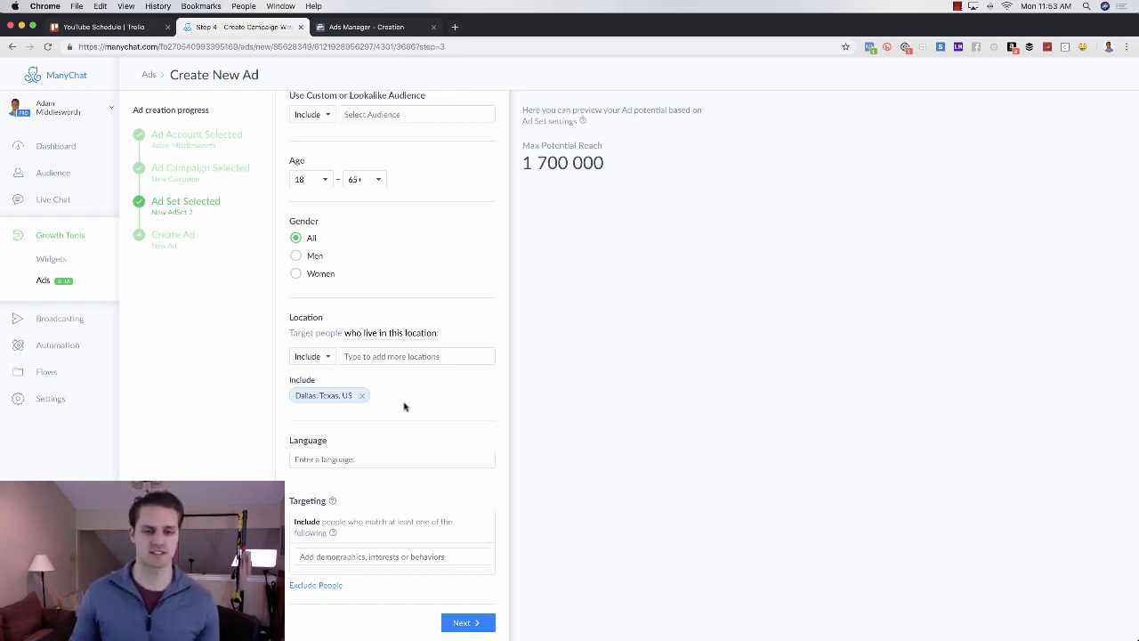
{"action": "left_click", "coordinate": [476, 624]}
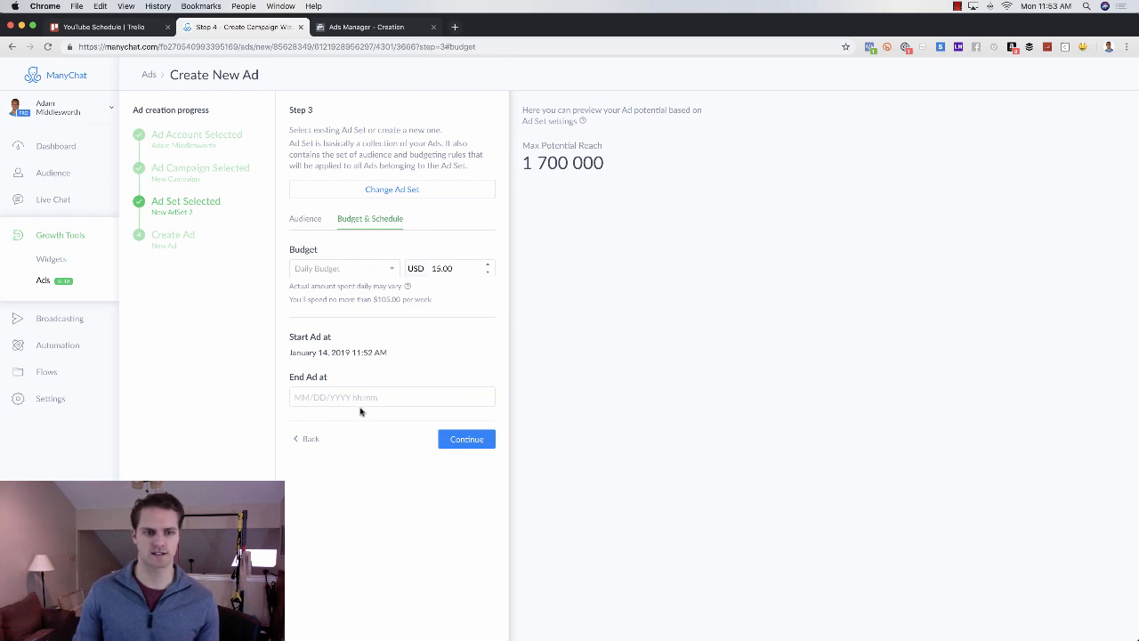
{"action": "left_click", "coordinate": [469, 438]}
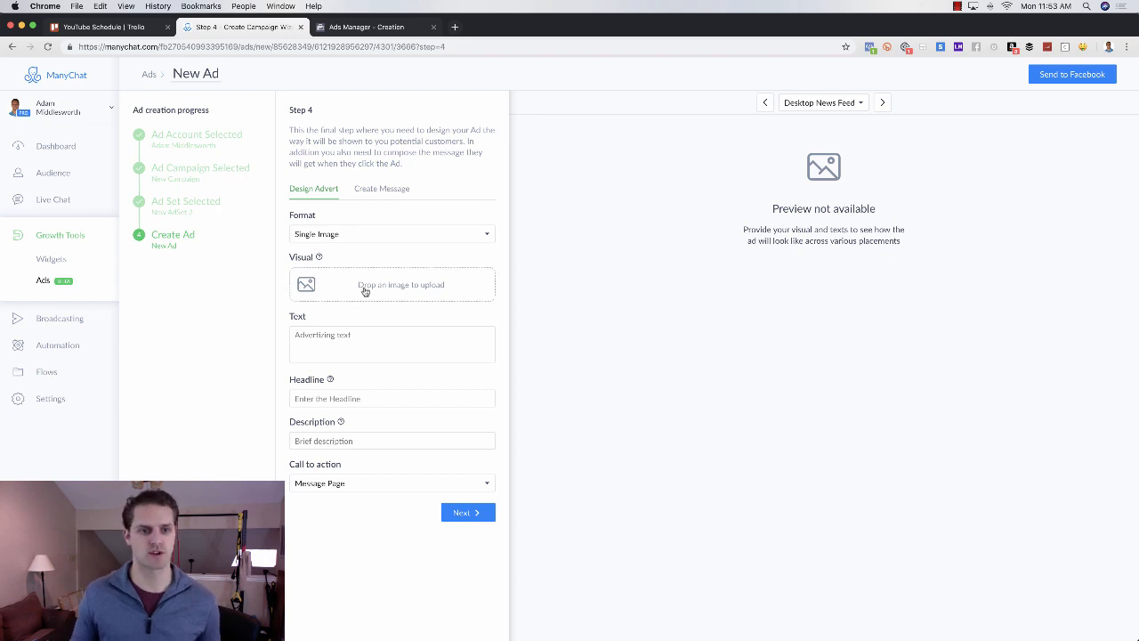
- Upload front.jpeg from the client's folder in Downloads as the ad's single image
{"action": "left_click", "coordinate": [377, 287]}
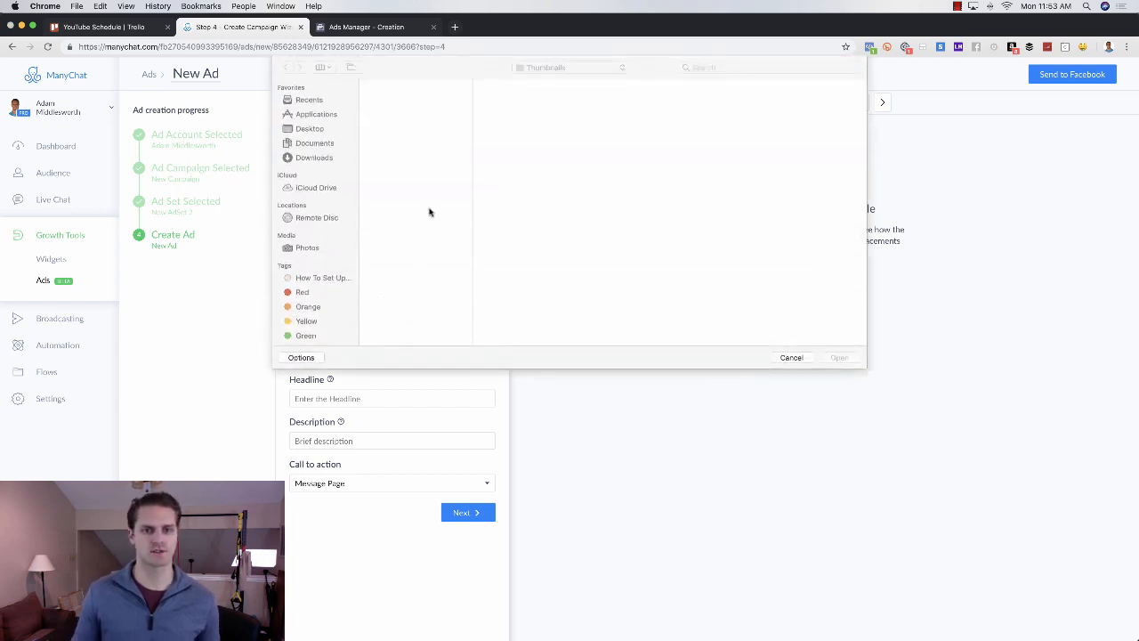
{"action": "left_click", "coordinate": [325, 159]}
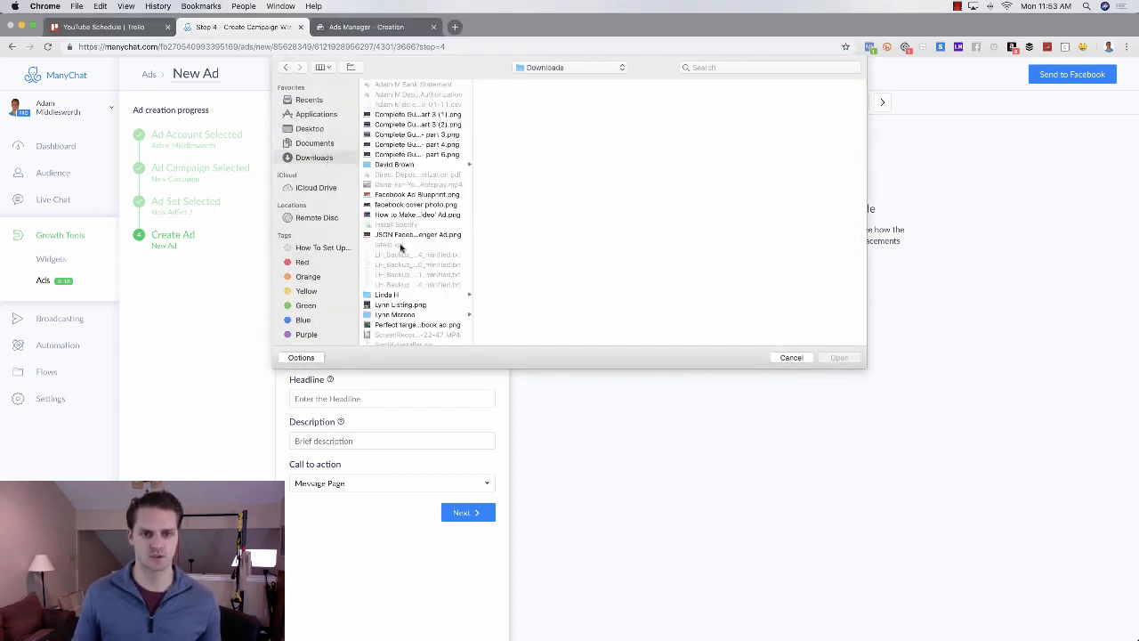
{"action": "left_click", "coordinate": [407, 295]}
{"action": "left_click", "coordinate": [502, 104]}
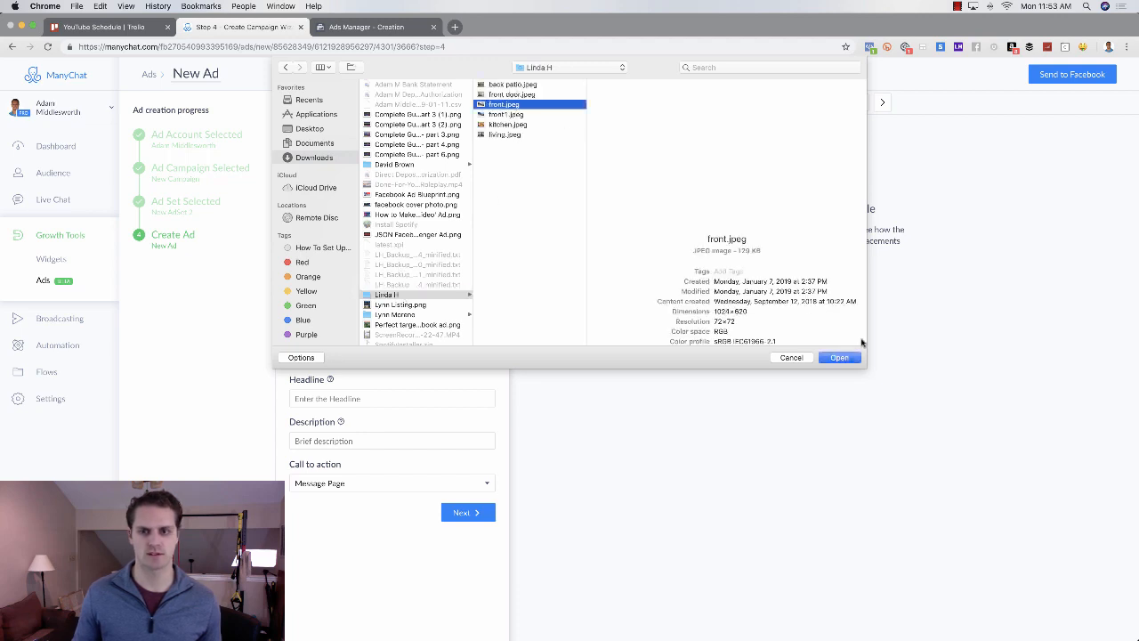
{"action": "left_click", "coordinate": [839, 357]}
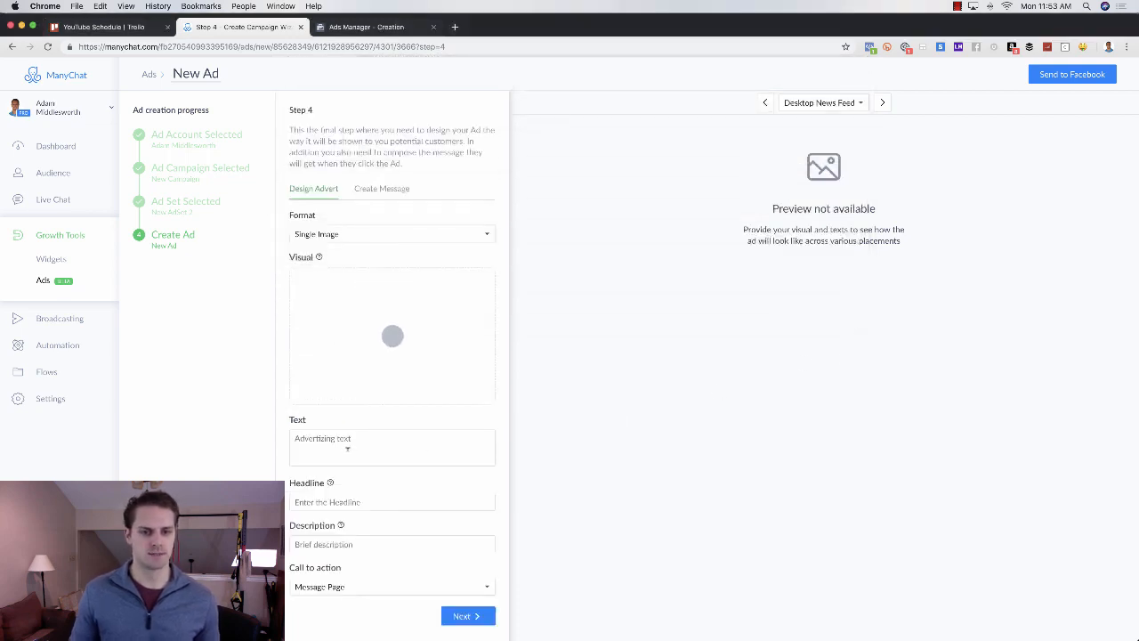
- Enter "NewListing in Frisco" as the ad text and "4 bedroom 3 bathroom just listed" as the headline
{"action": "left_click", "coordinate": [381, 440]}
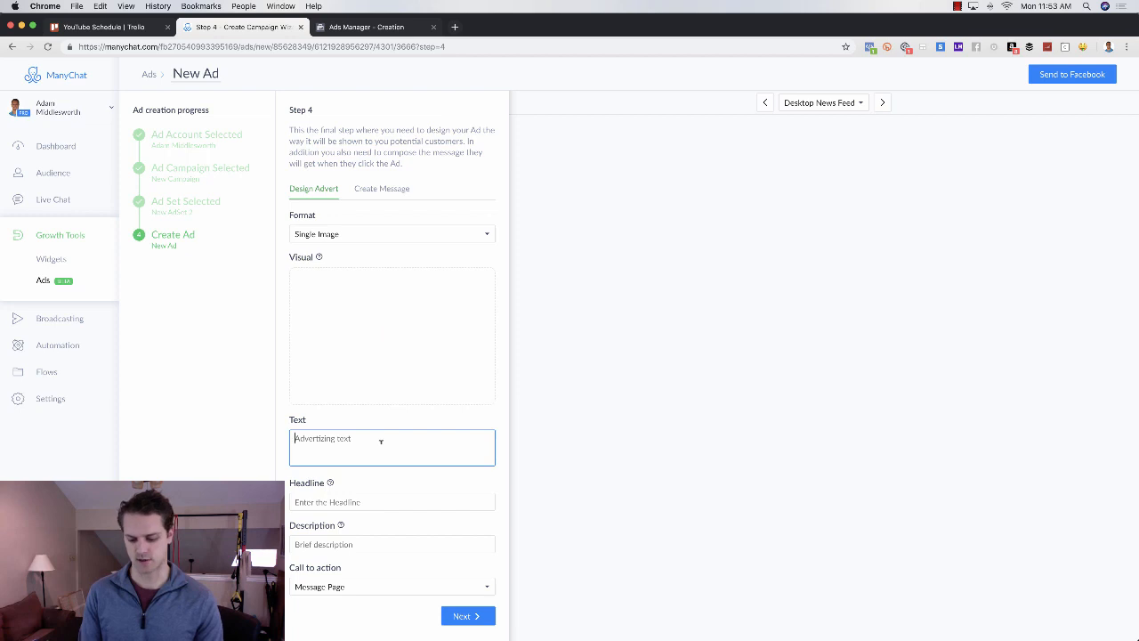
{"action": "type", "text": "NewListin"}
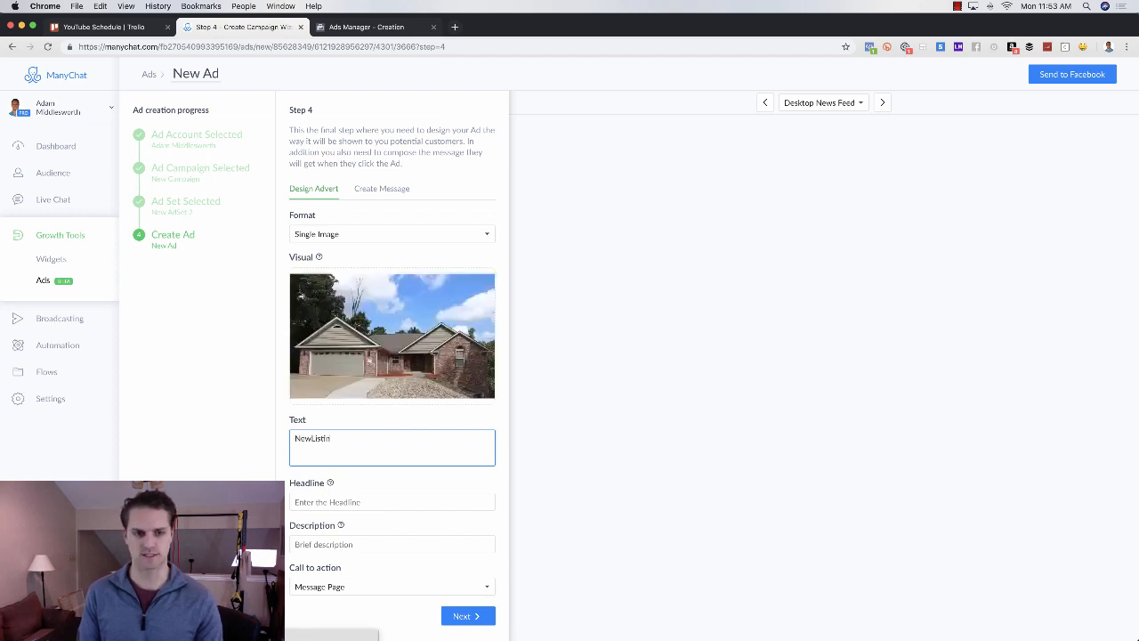
{"action": "type", "text": "g in Frisco"}
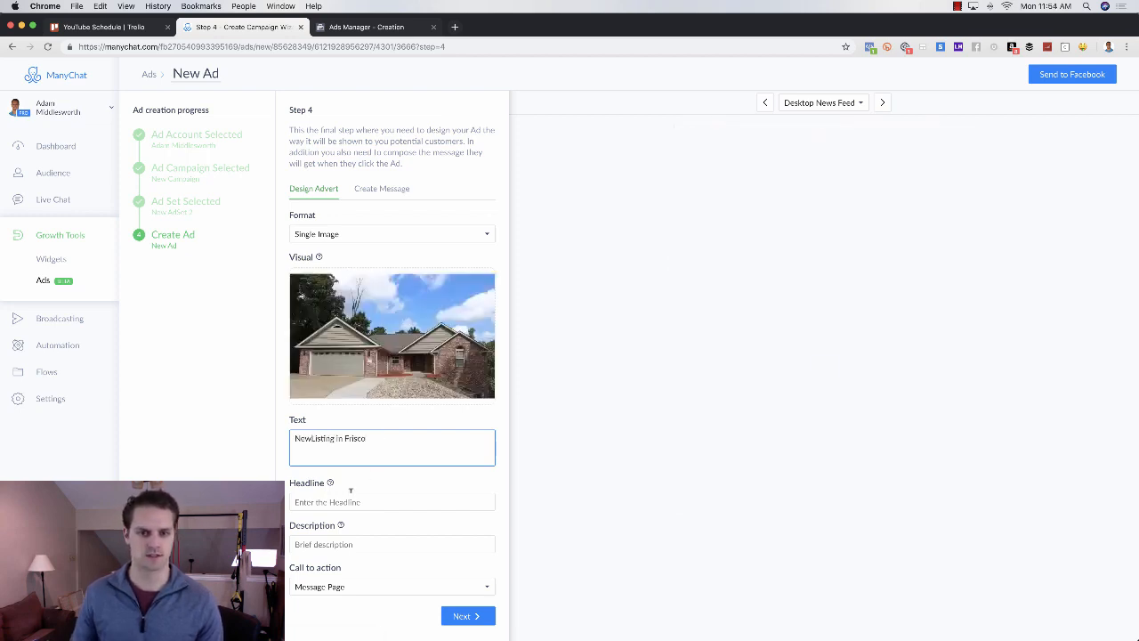
{"action": "left_click", "coordinate": [346, 502]}
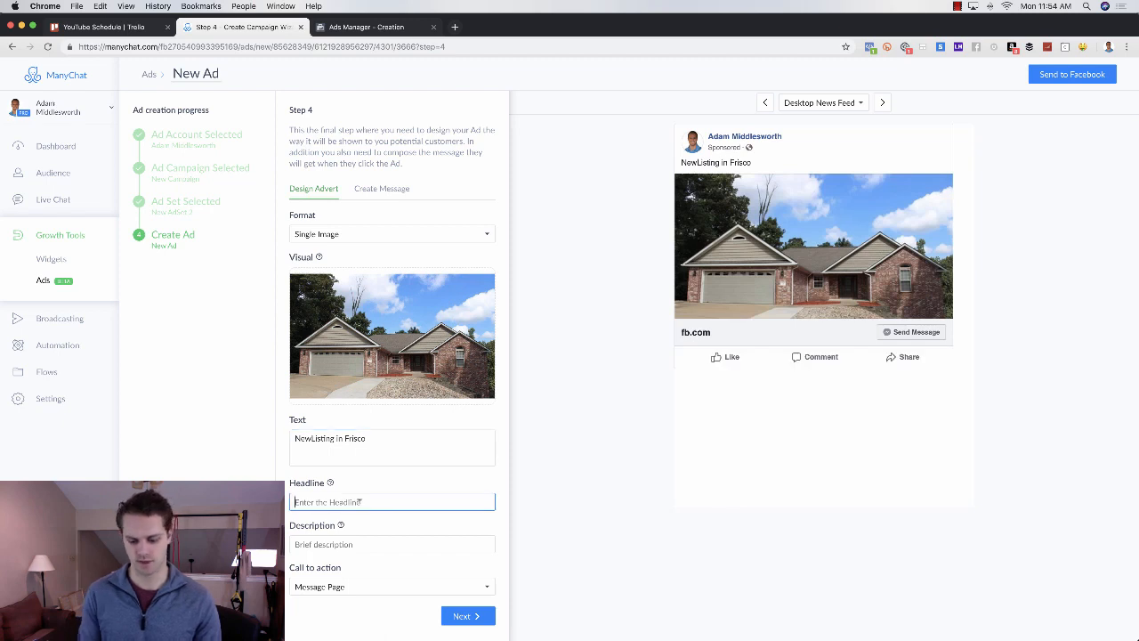
{"action": "type", "text": "4 bedroom 3 bathroom just listed"}
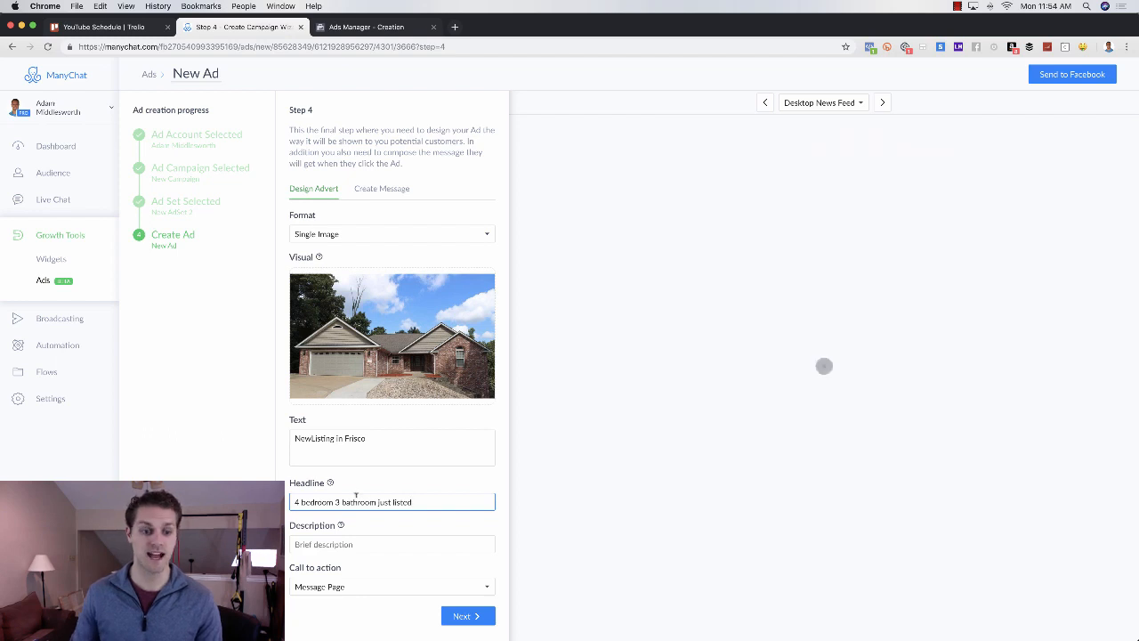
- Add the line "tap learn more to get more photos price and location via Messenger" below the ad text's opening line
{"action": "scroll", "coordinate": [357, 497], "scroll_direction": "down", "scroll_amount": 1}
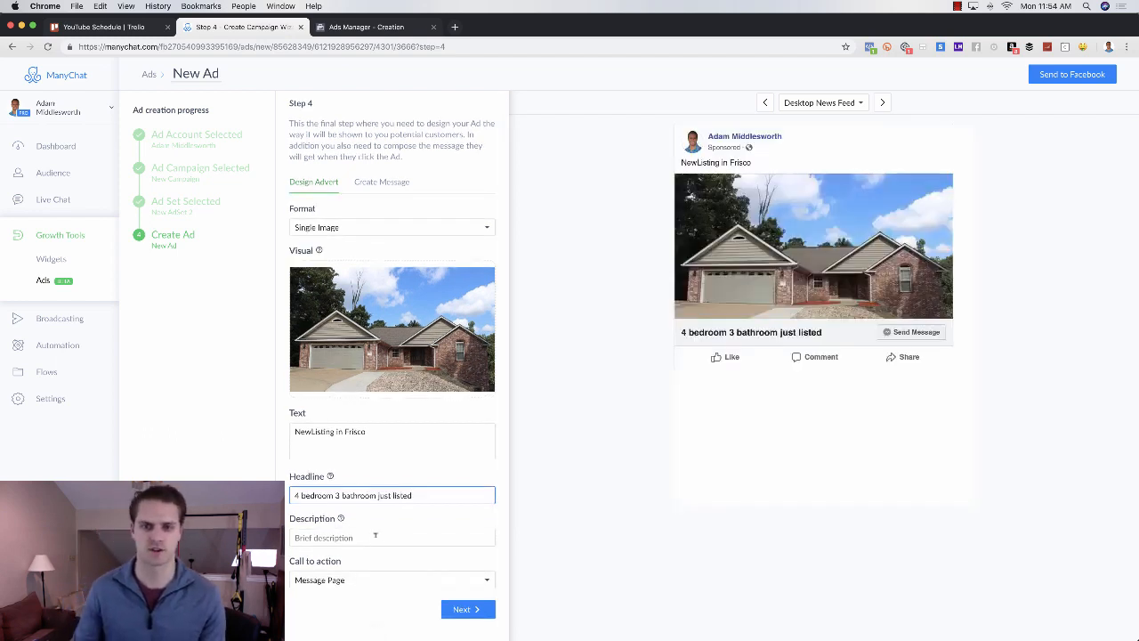
{"action": "left_click", "coordinate": [381, 429]}
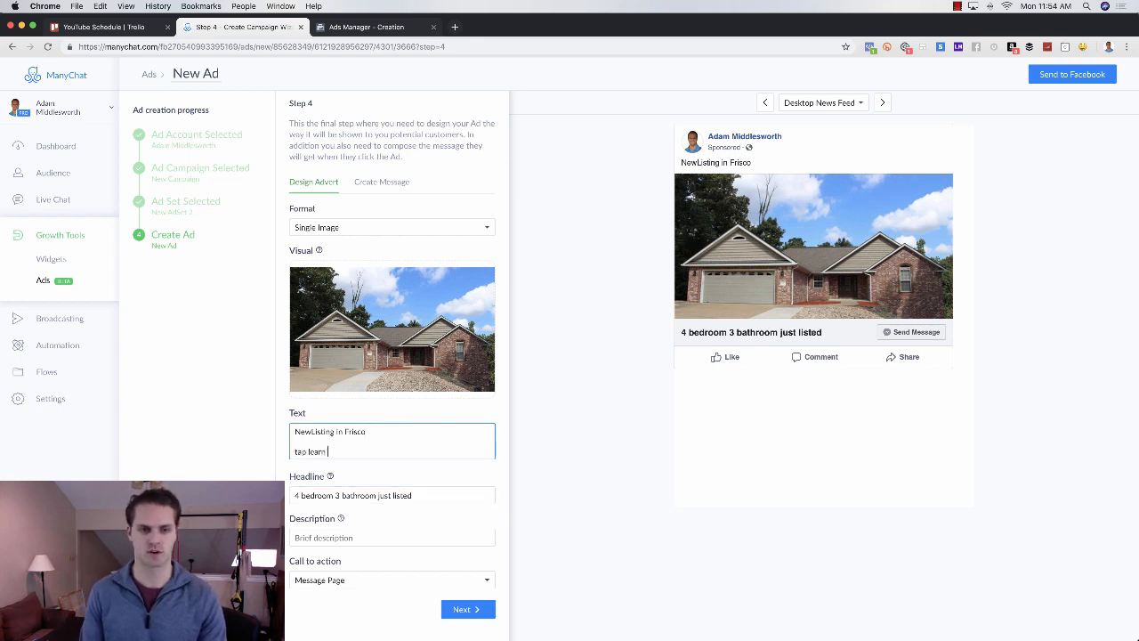
{"action": "type", "text": "tap learn more to"}
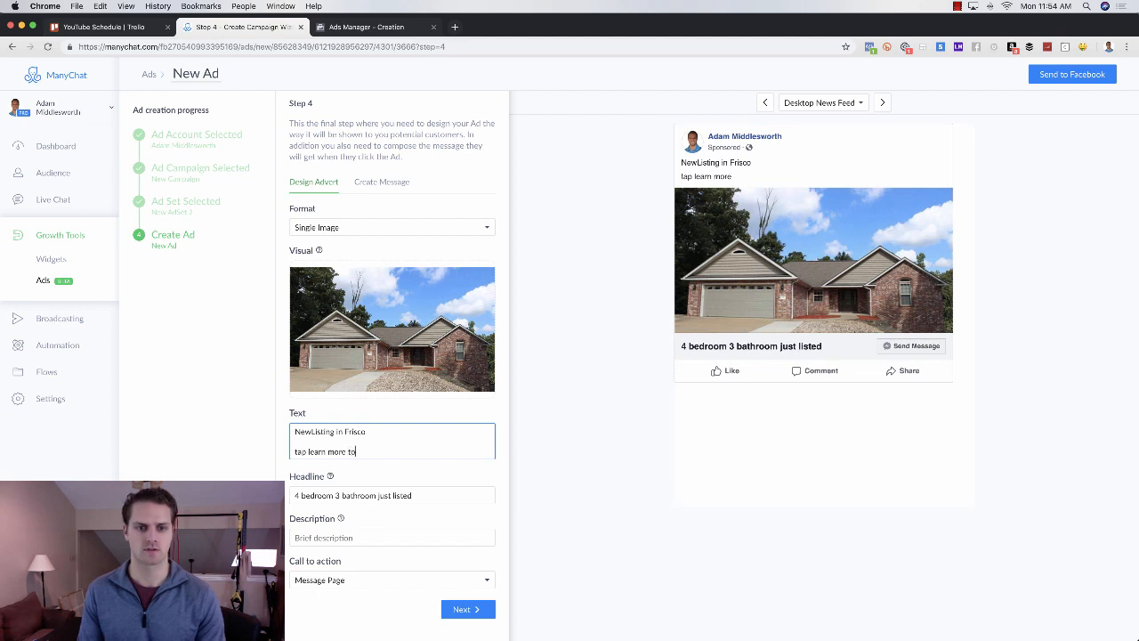
{"action": "type", "text": " get more photos"}
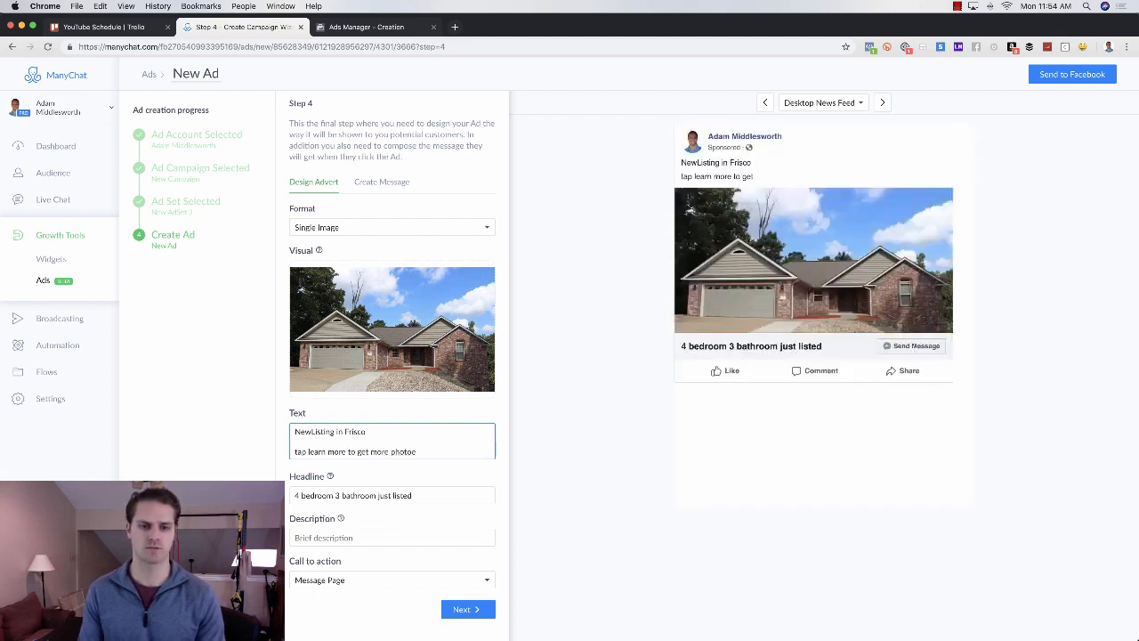
{"action": "type", "text": " price and location via me"}
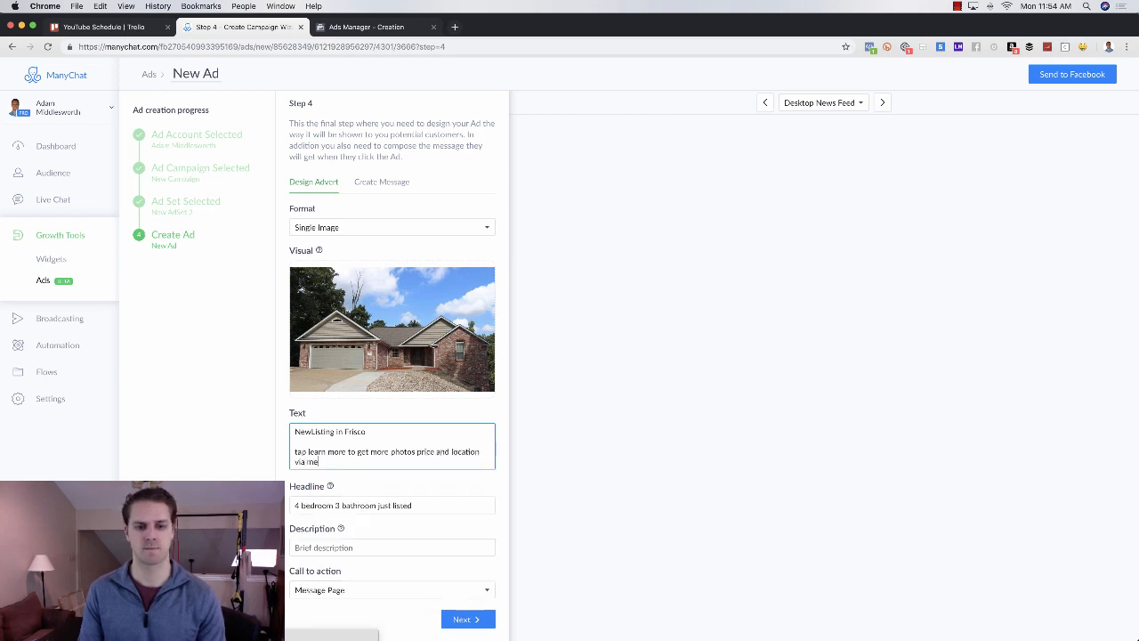
{"action": "type", "text": "ssenger"}
{"action": "key", "text": "Return"}
{"action": "key", "text": "Return"}
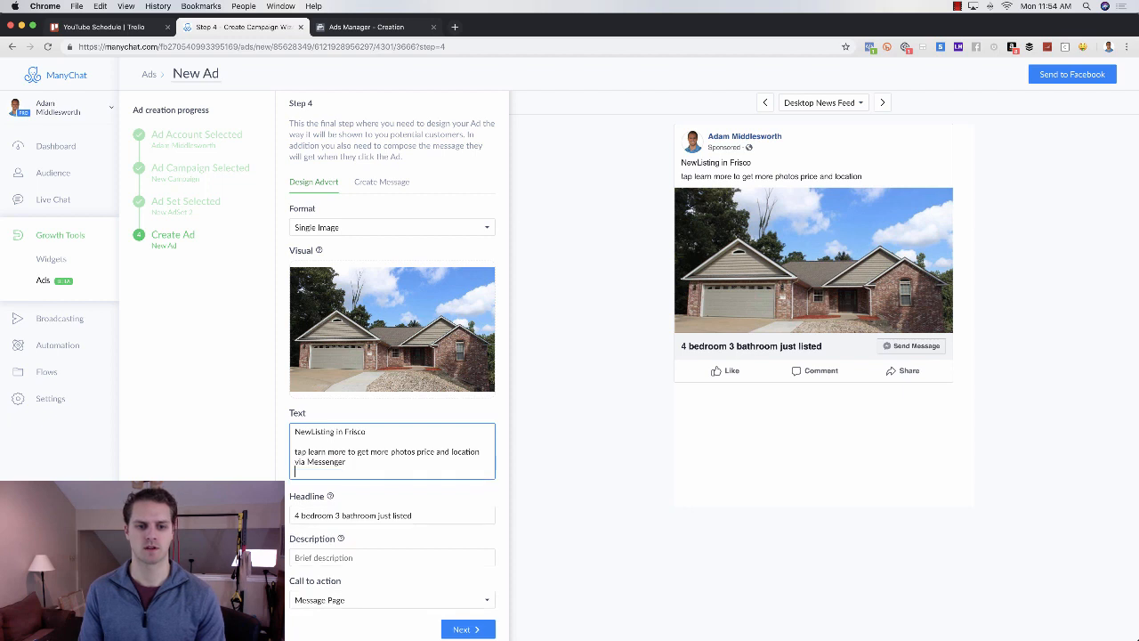
- Add the placeholder lines "Feature 1", "Feature 2" and "Feature 3" to the end of the ad text
{"action": "type", "text": "Fea"}
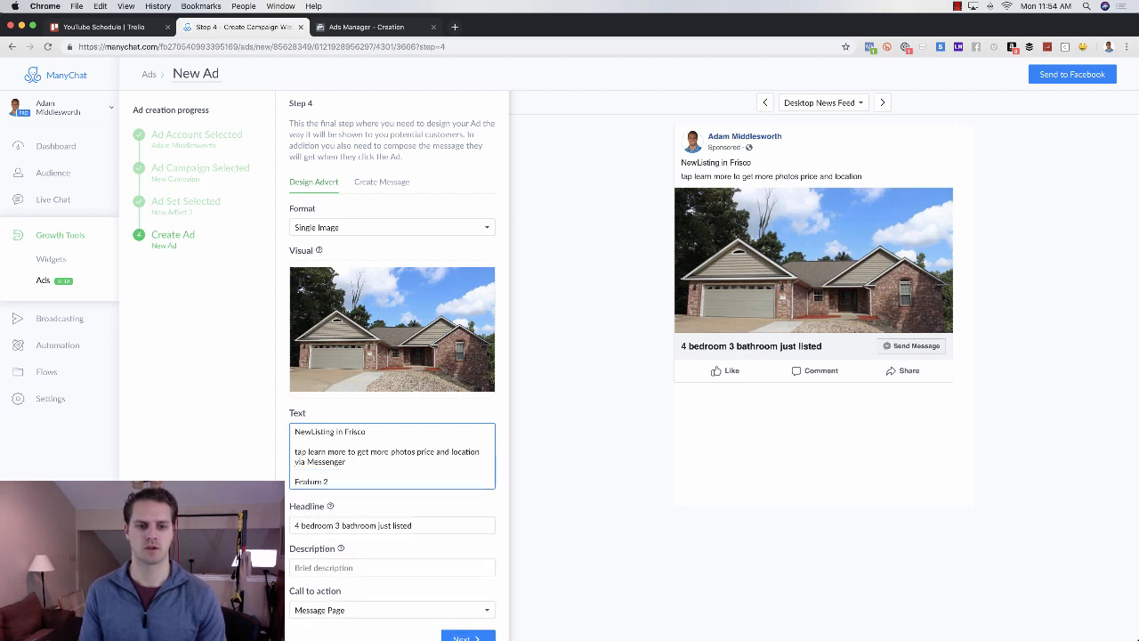
{"action": "type", "text": "ture 1"}
{"action": "key", "text": "Return"}
{"action": "type", "text": "Feature 2"}
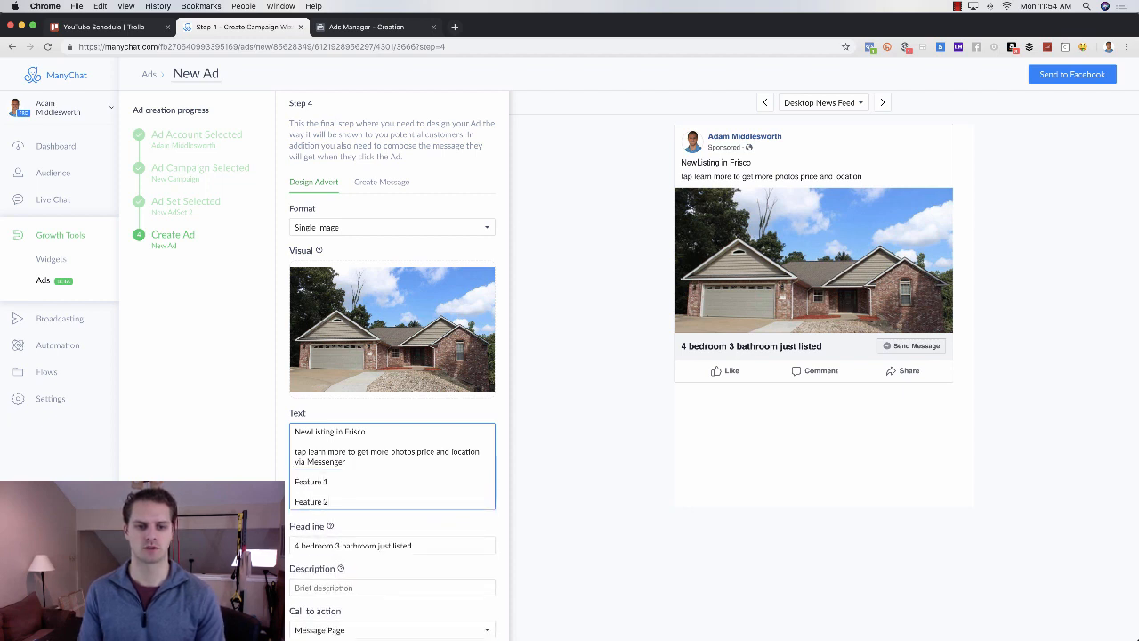
{"action": "key", "text": "Return"}
{"action": "type", "text": "Feature 3"}
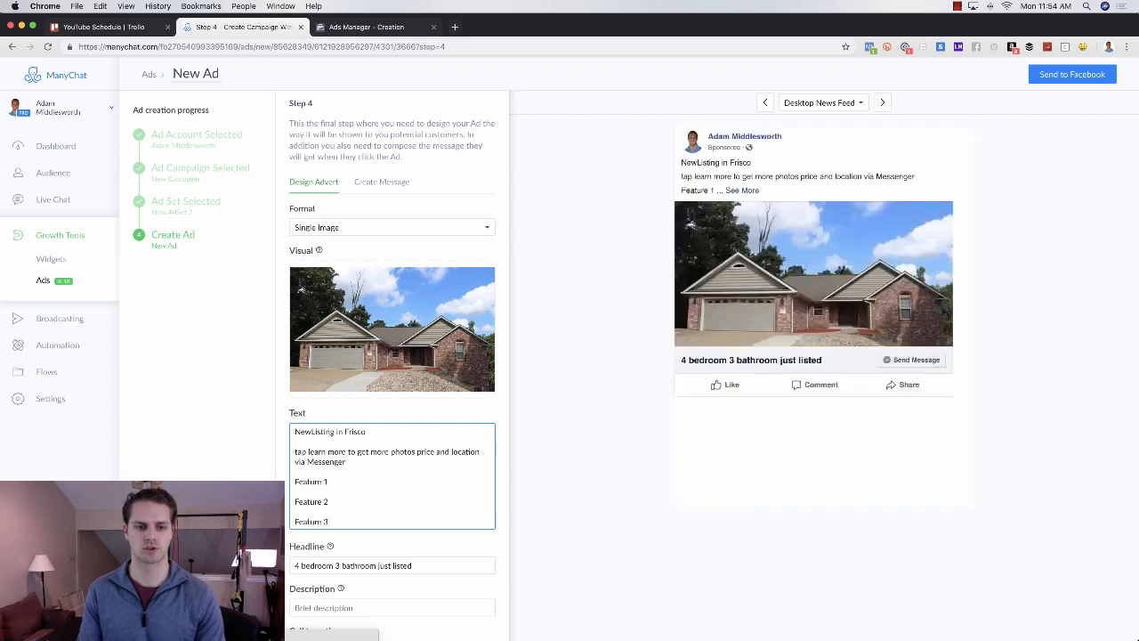
- Copy the "tap learn more" sentence and repeat it below the feature lines of the ad text
{"action": "key", "text": "Return"}
{"action": "left_click_drag", "start_coordinate": [347, 454], "coordinate": [258, 448]}
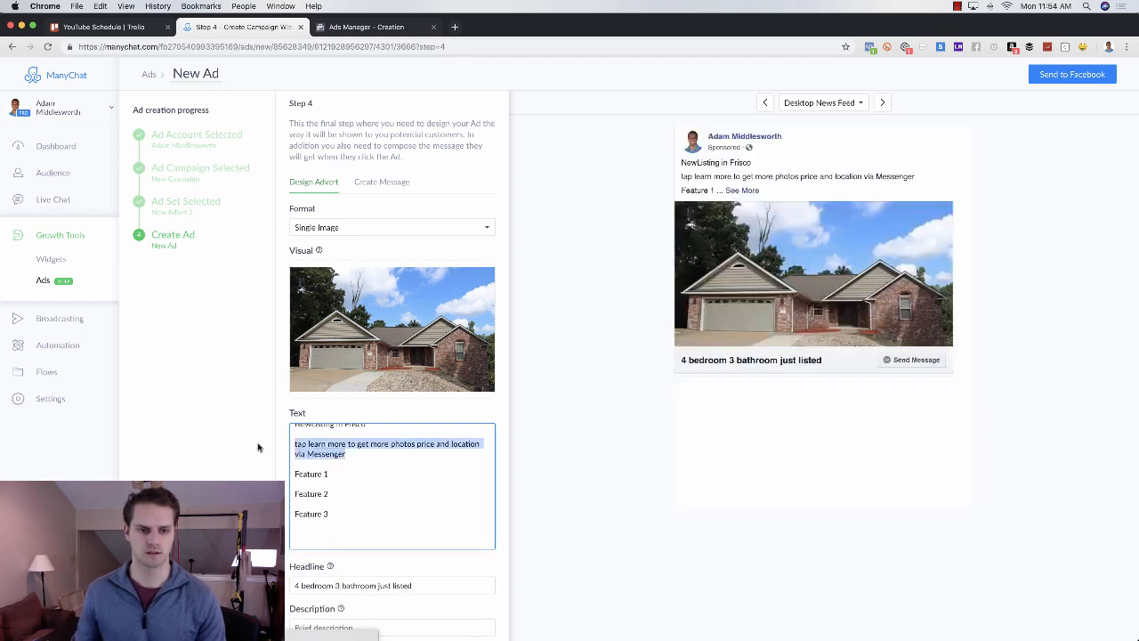
{"action": "key", "text": "super+c"}
{"action": "left_click", "coordinate": [356, 533]}
{"action": "key", "text": "super+v"}
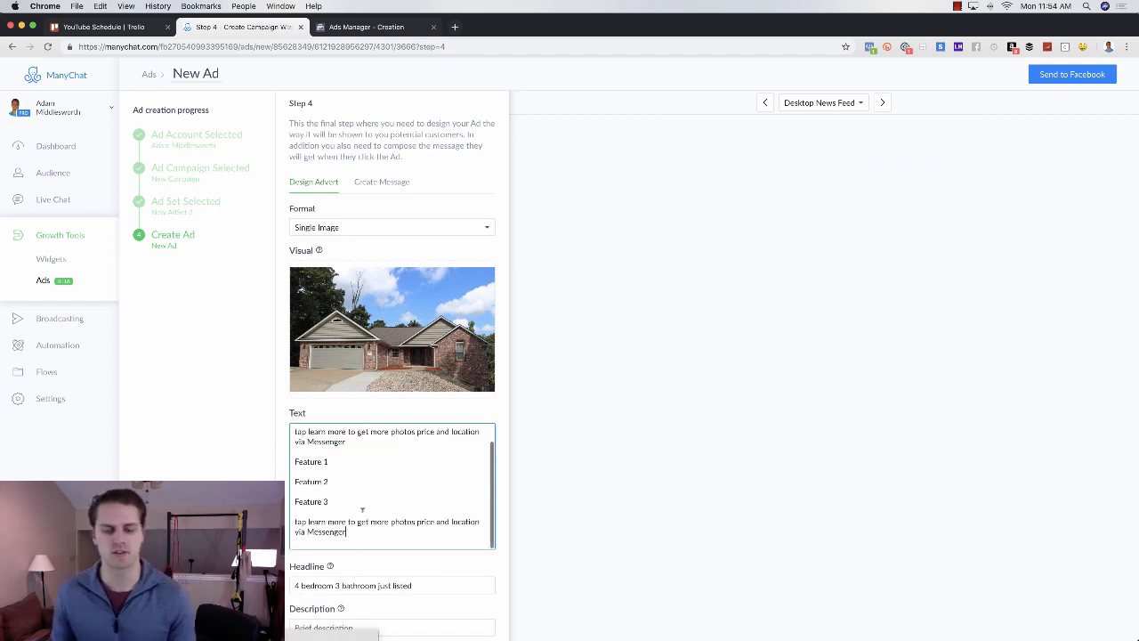
{"action": "left_click", "coordinate": [492, 413]}
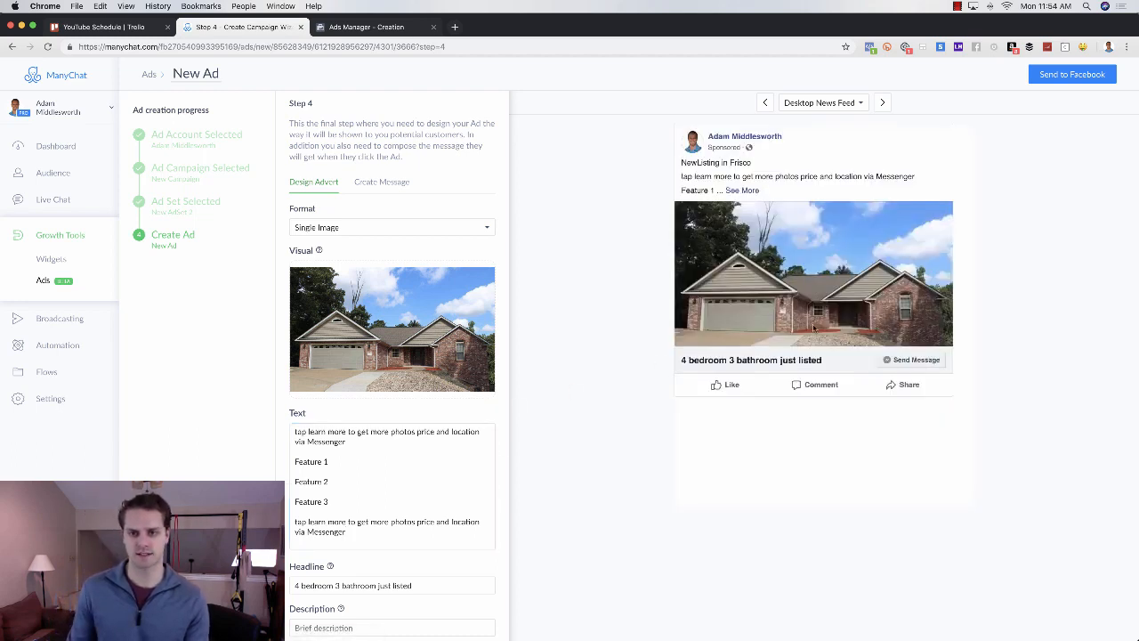
- Set the ad's call to action to Learn More and preview the ad in the Mobile News Feed placement
{"action": "scroll", "coordinate": [450, 402], "scroll_direction": "down", "scroll_amount": 2}
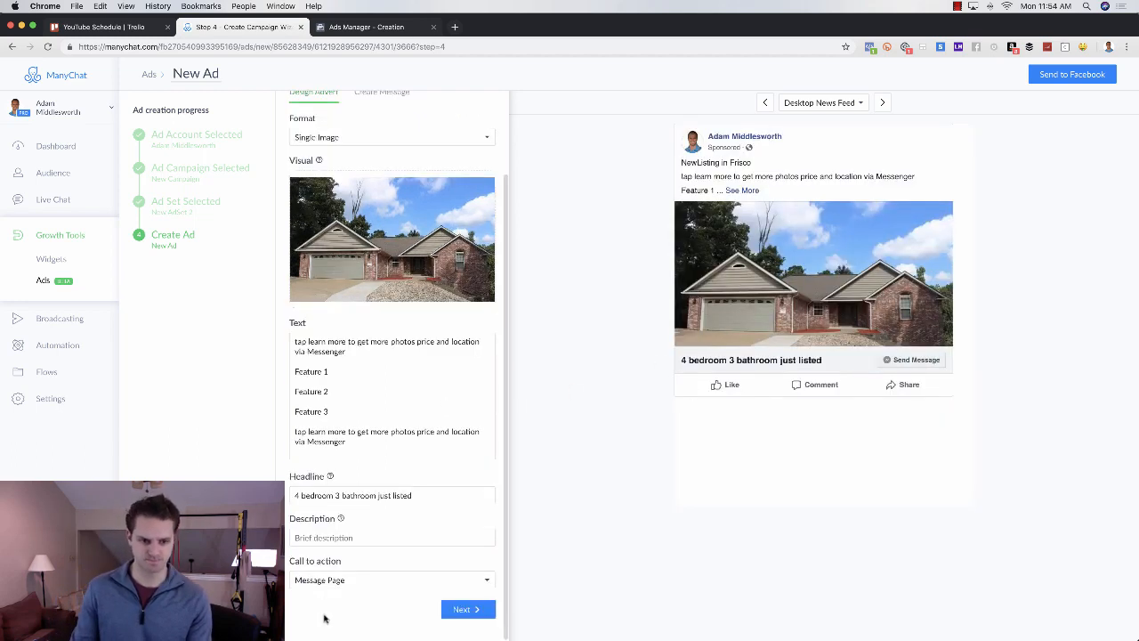
{"action": "left_click", "coordinate": [329, 582]}
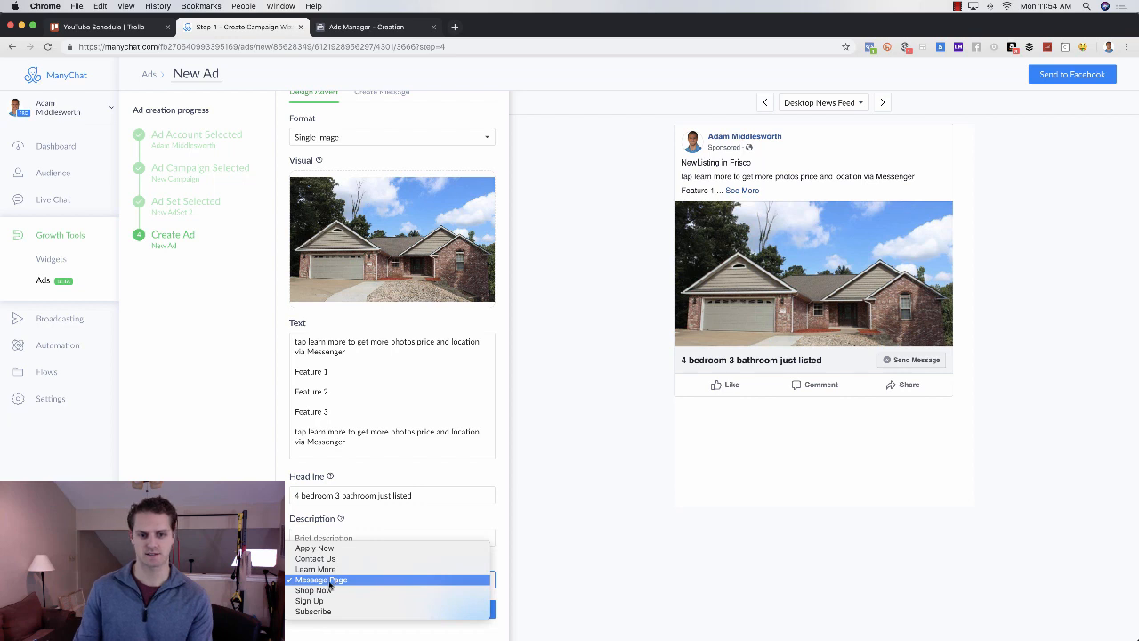
{"action": "left_click", "coordinate": [316, 569]}
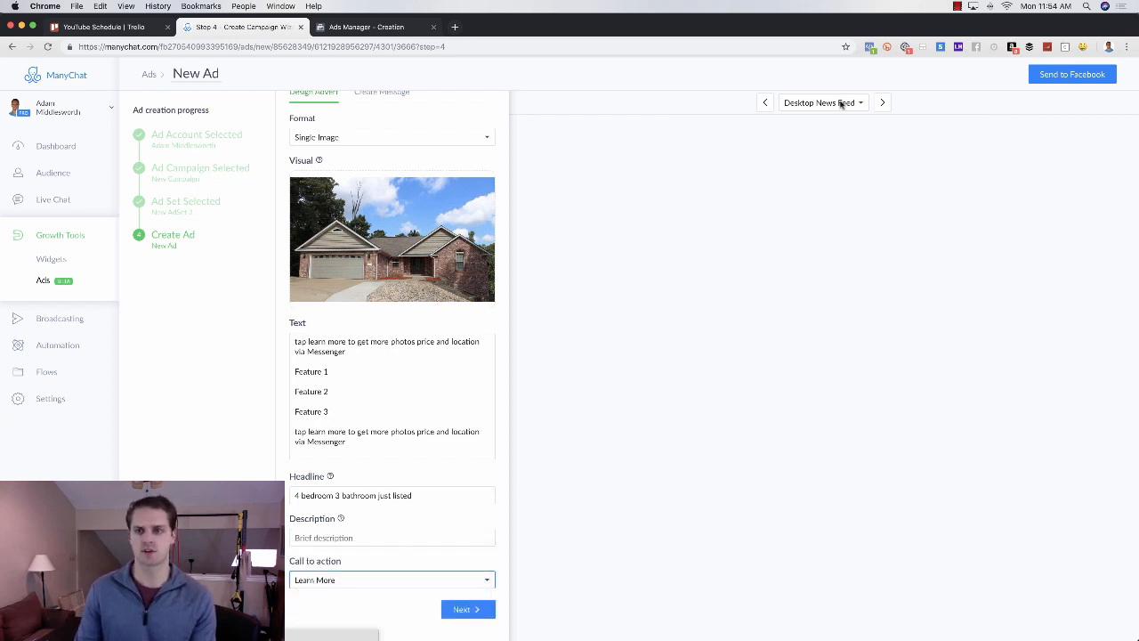
{"action": "left_click", "coordinate": [881, 103]}
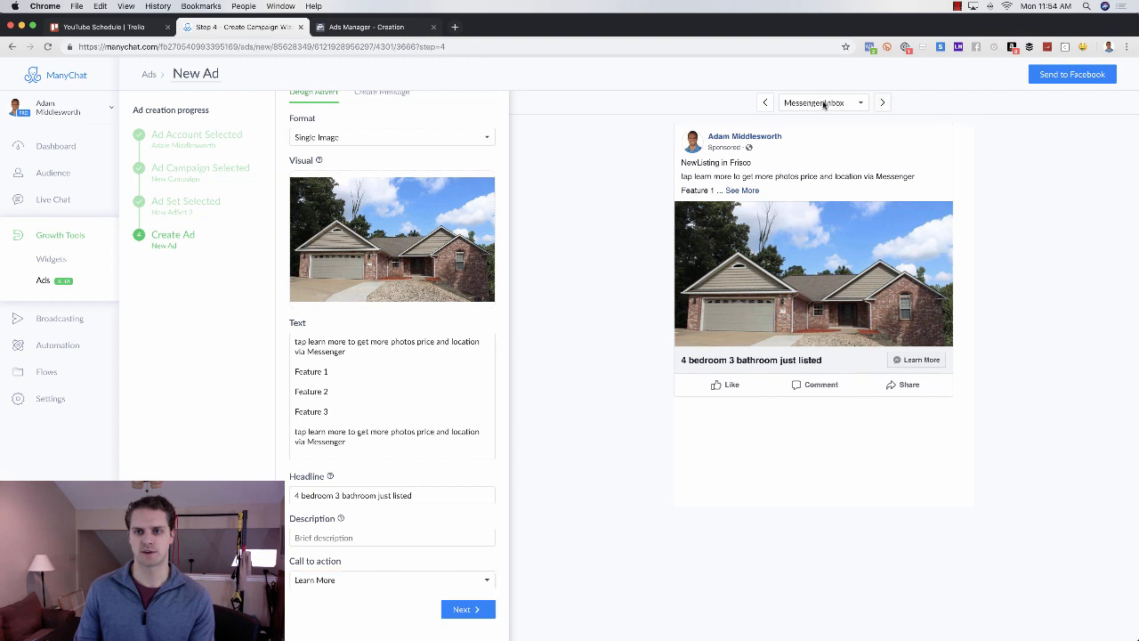
{"action": "left_click", "coordinate": [882, 103]}
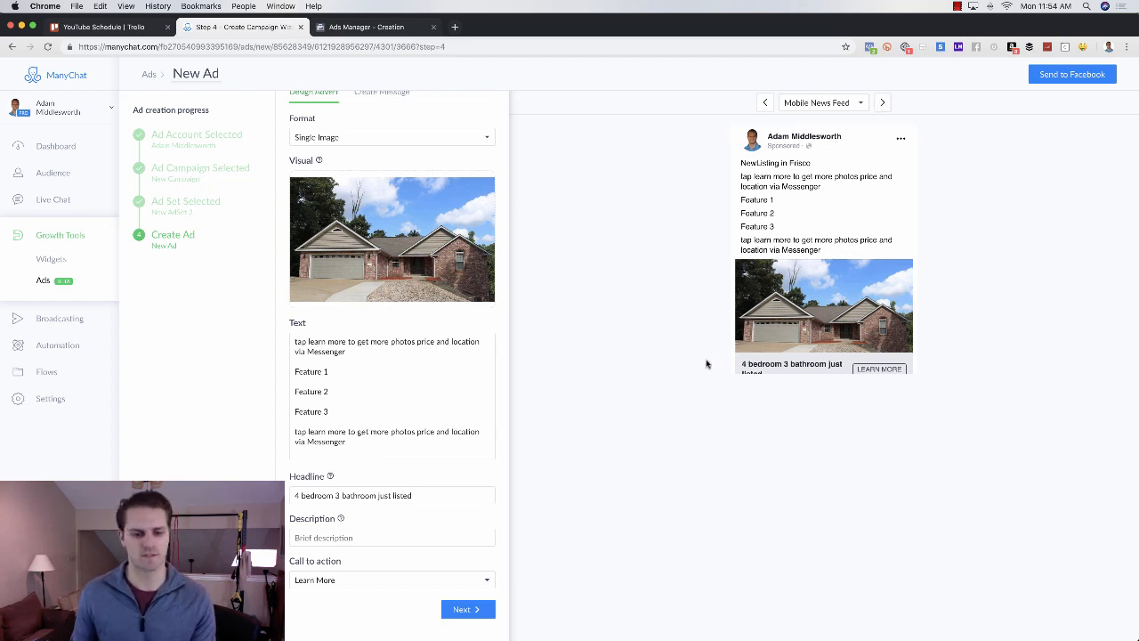
- Continue to the ad's message and start its text with "Hey" followed by the first_name variable
{"action": "left_click", "coordinate": [477, 608]}
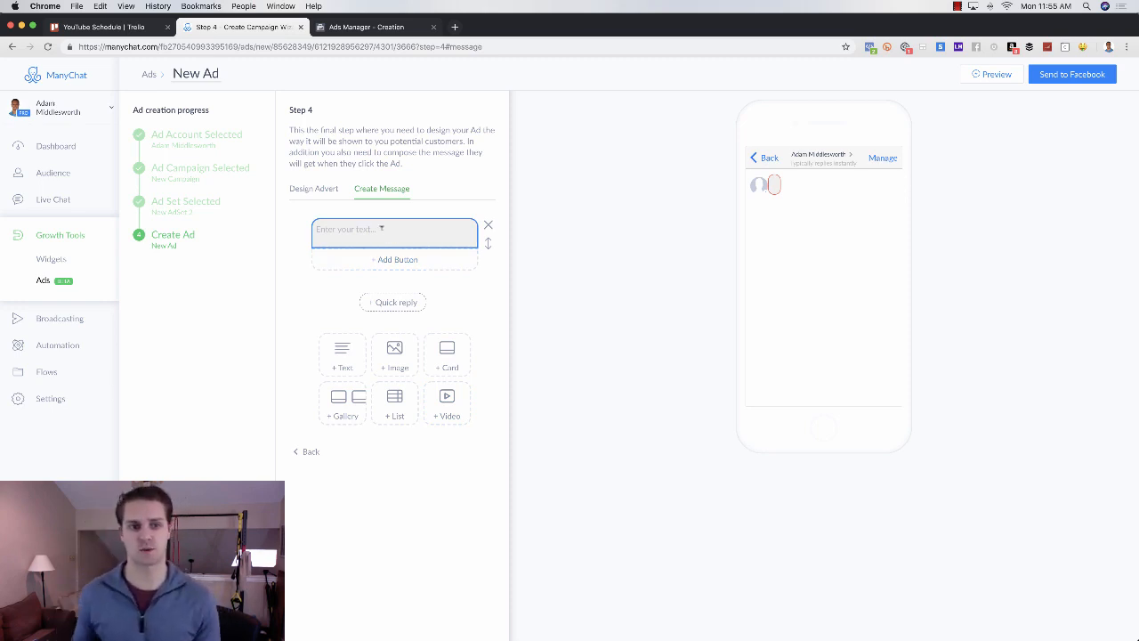
{"action": "left_click", "coordinate": [374, 230]}
{"action": "type", "text": "HEy"}
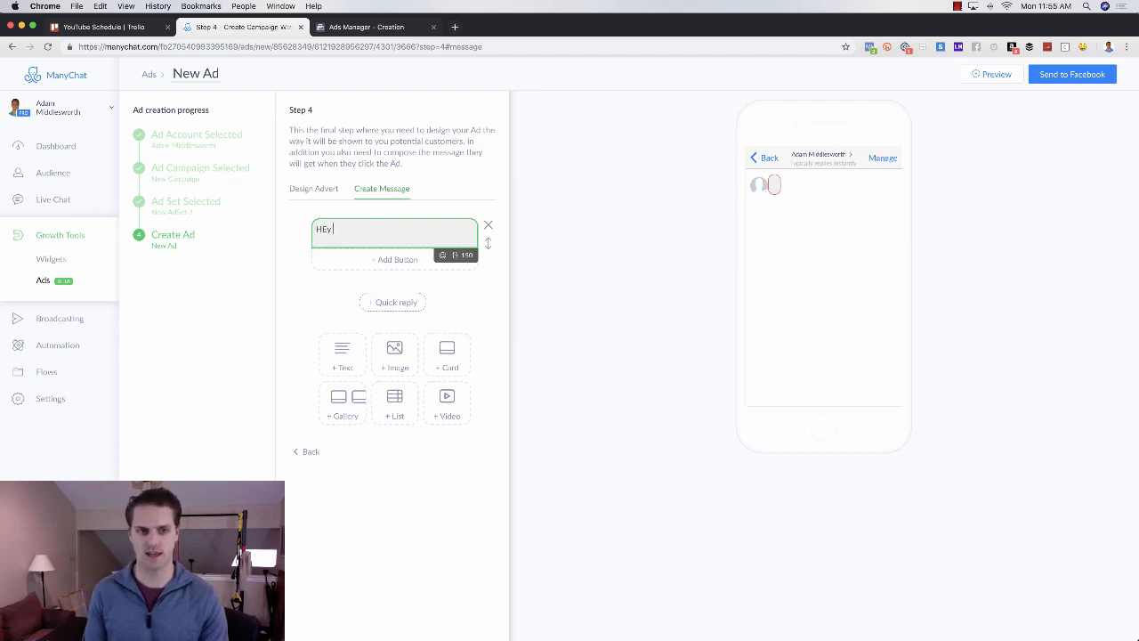
{"action": "key", "text": "BackSpace"}
{"action": "key", "text": "BackSpace"}
{"action": "type", "text": "ey"}
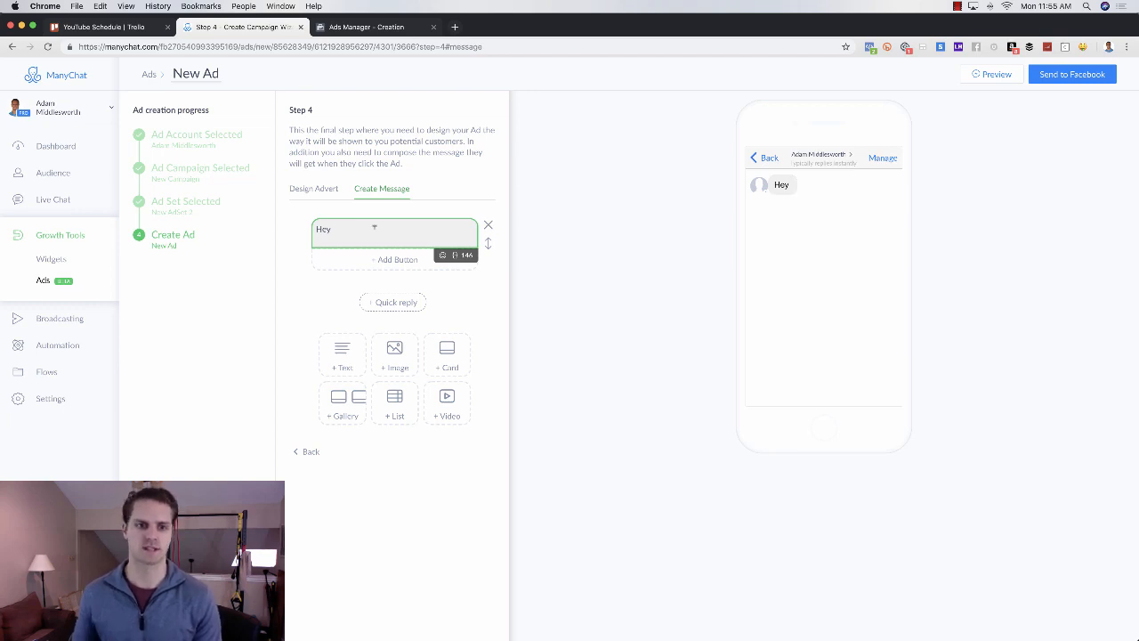
{"action": "left_click", "coordinate": [457, 256]}
{"action": "left_click", "coordinate": [412, 279]}
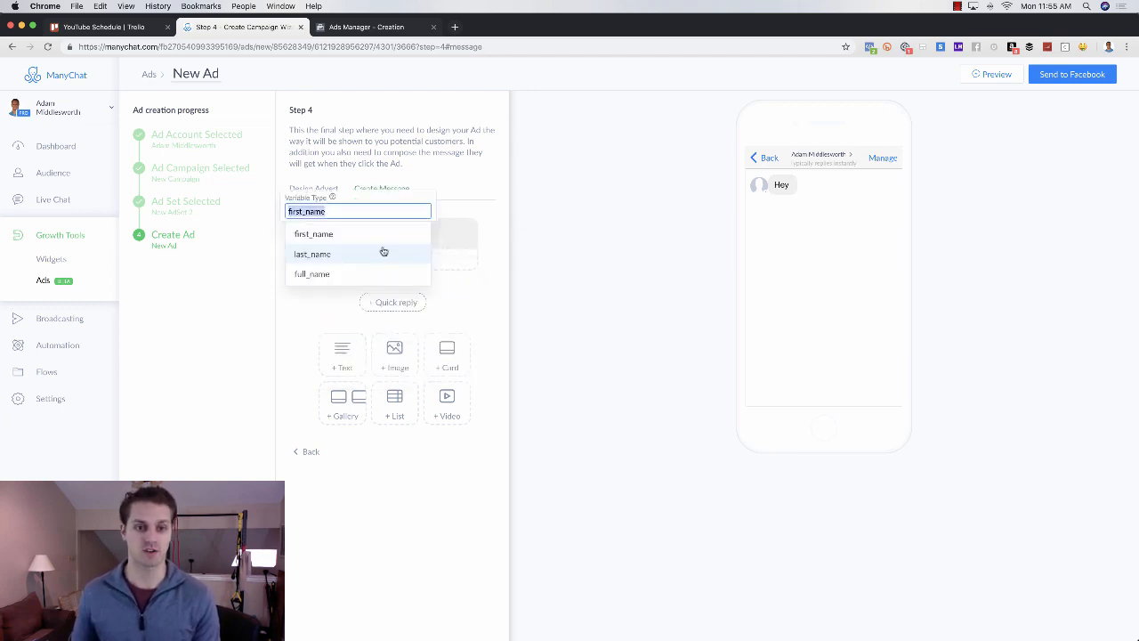
{"action": "left_click", "coordinate": [316, 233]}
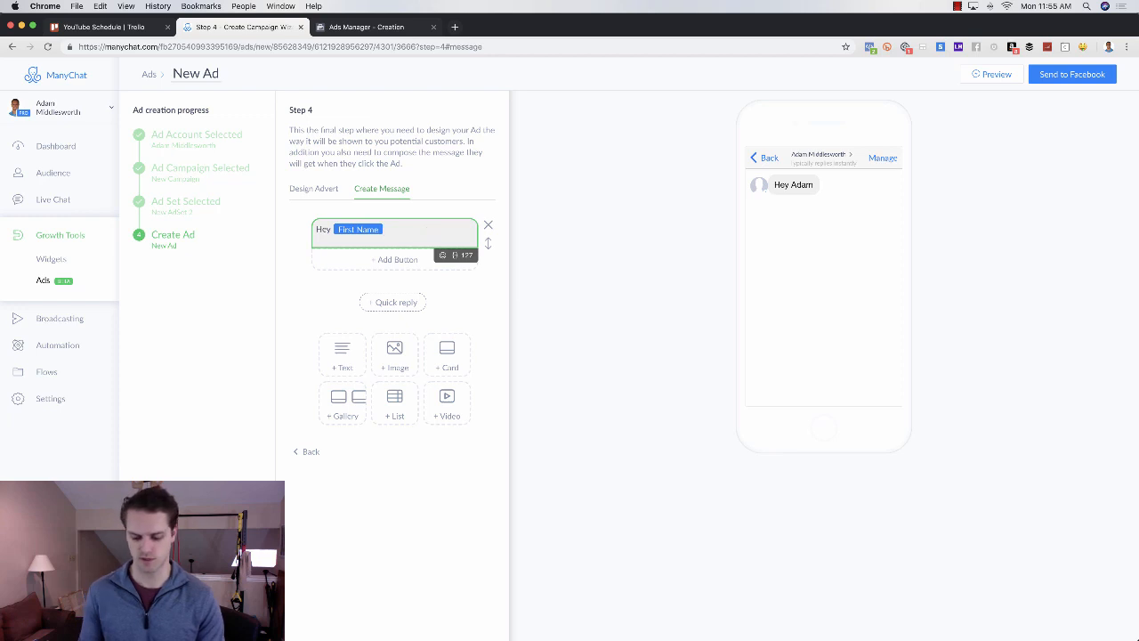
- Complete the message text with ", get more photos pricing and locaiton of this listing by tapping view listing below"
{"action": "type", "text": ", get more"}
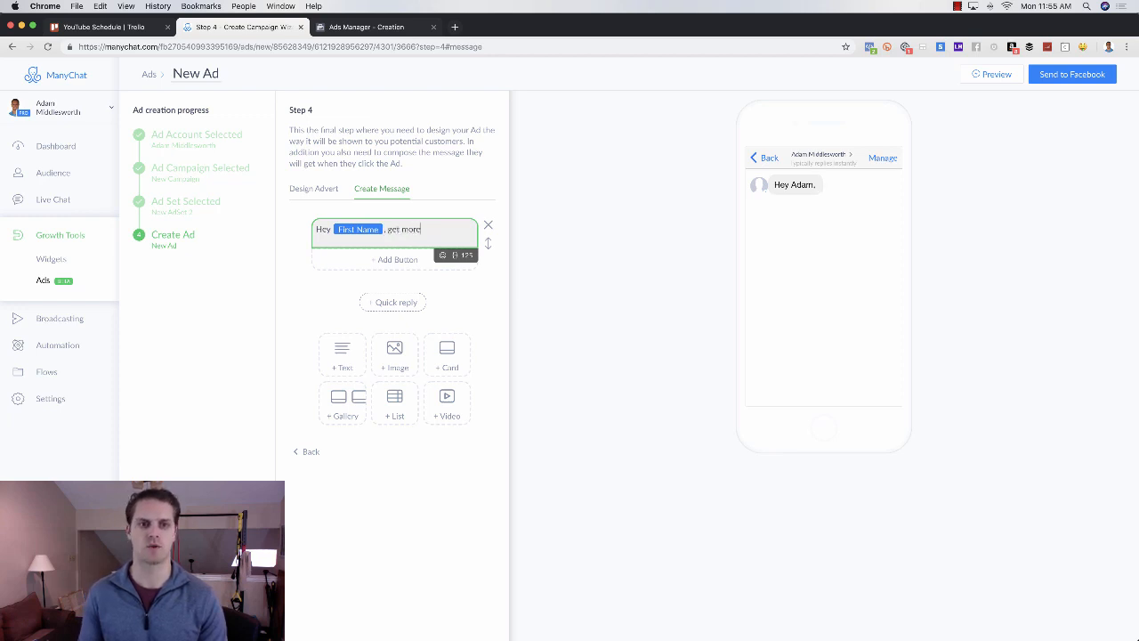
{"action": "type", "text": " photos pricing an"}
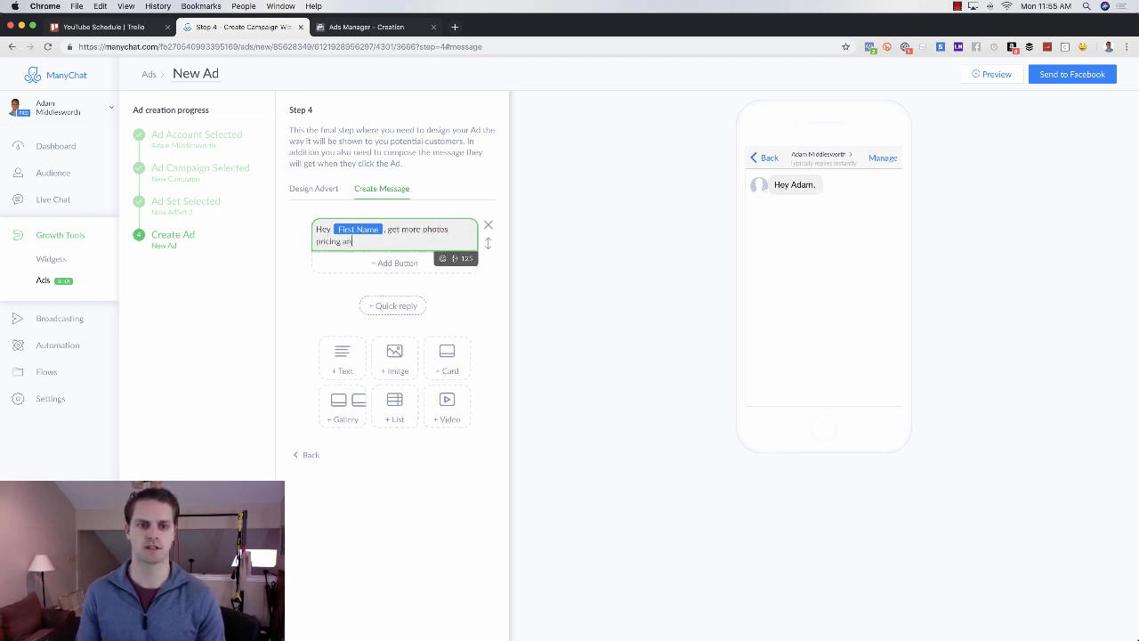
{"action": "type", "text": "d location of this"}
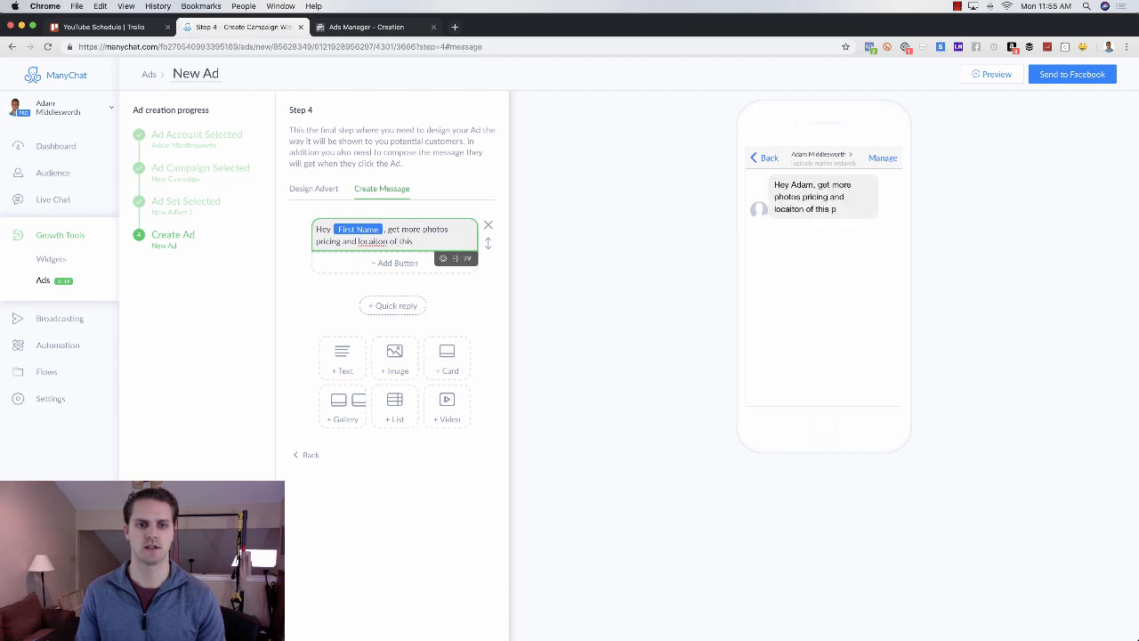
{"action": "type", "text": " listing by "}
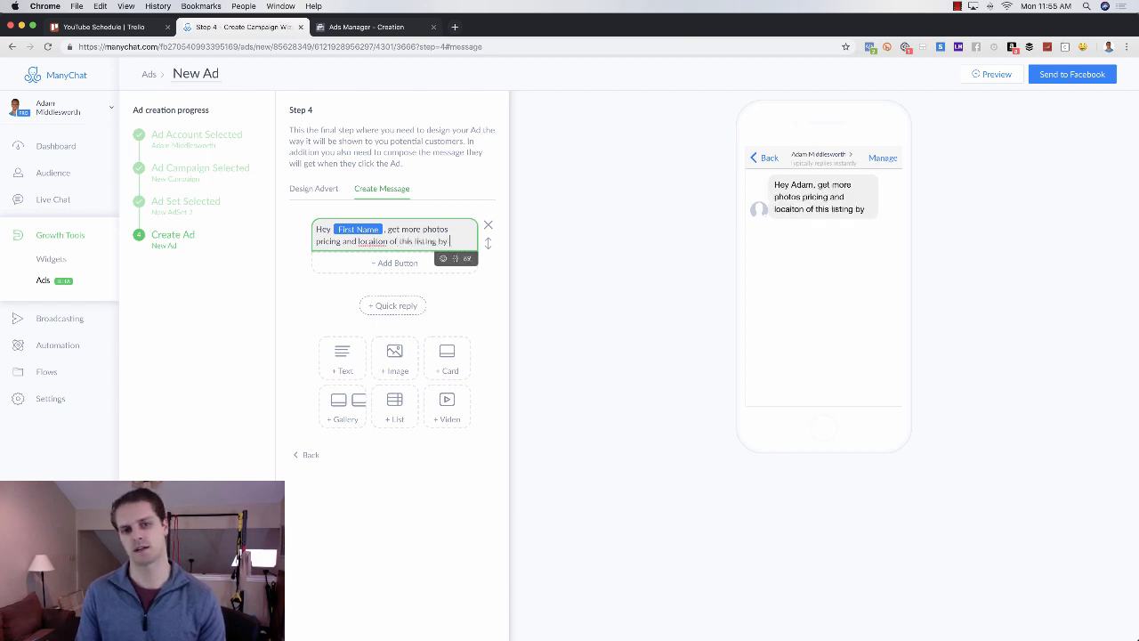
{"action": "type", "text": "tapping"}
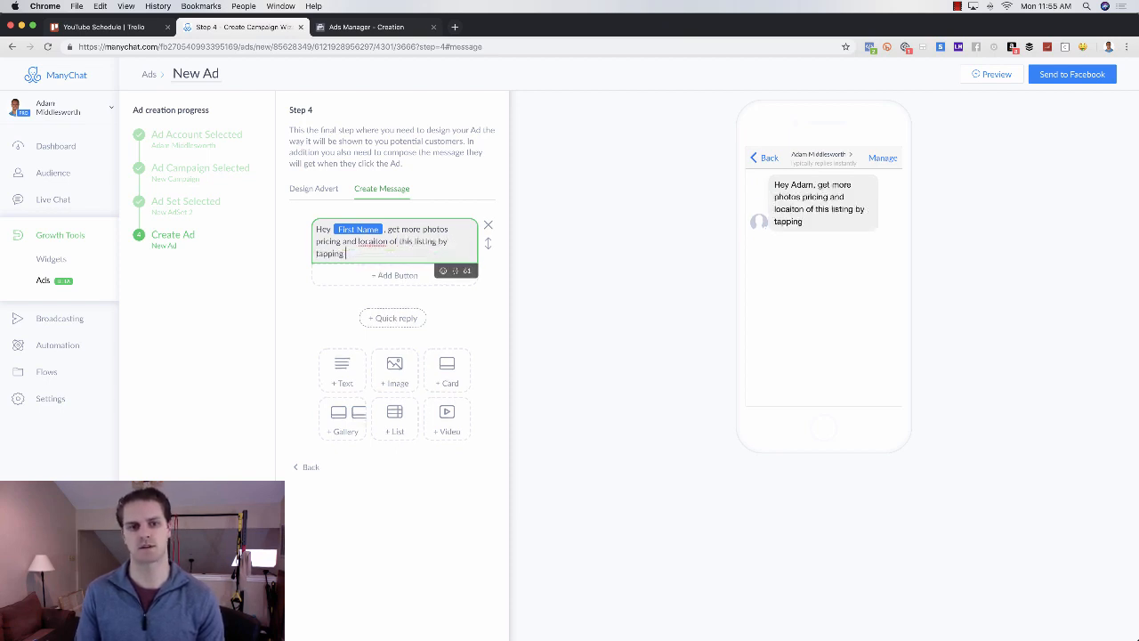
{"action": "type", "text": " vie"}
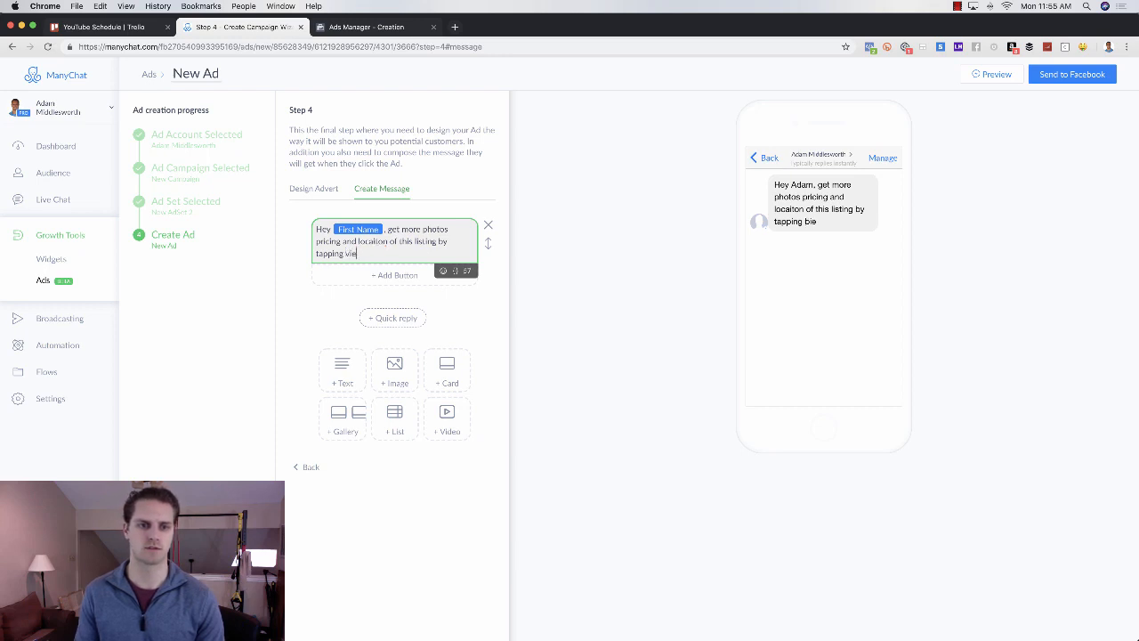
{"action": "type", "text": "w listing below"}
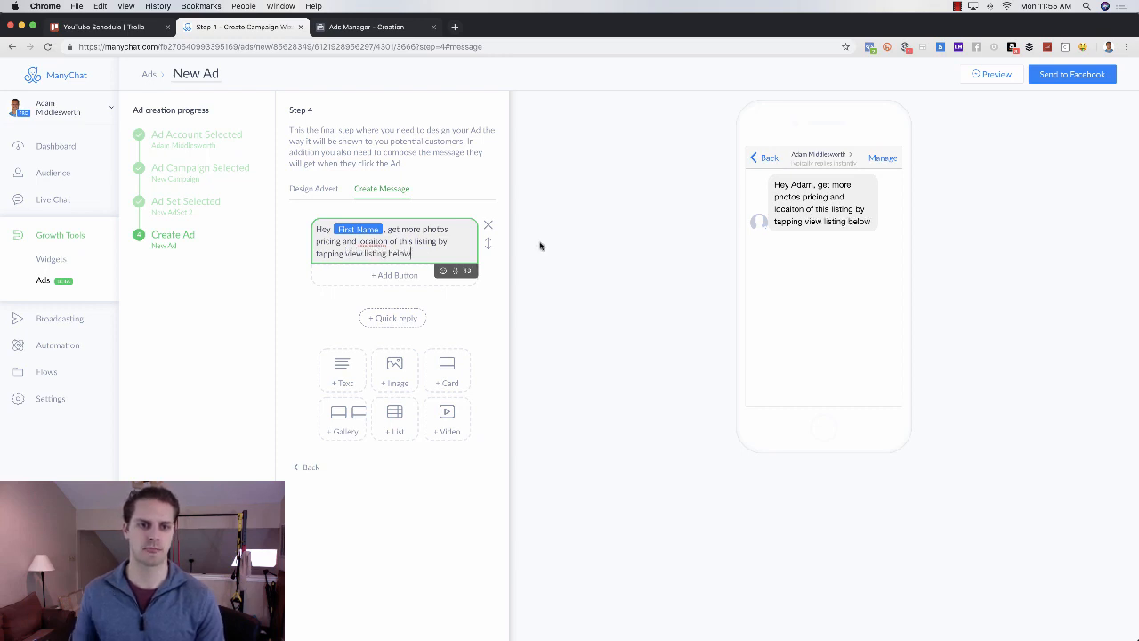
- Add a button titled "View Listing" to the message
{"action": "left_click", "coordinate": [409, 277]}
{"action": "type", "text": "View"}
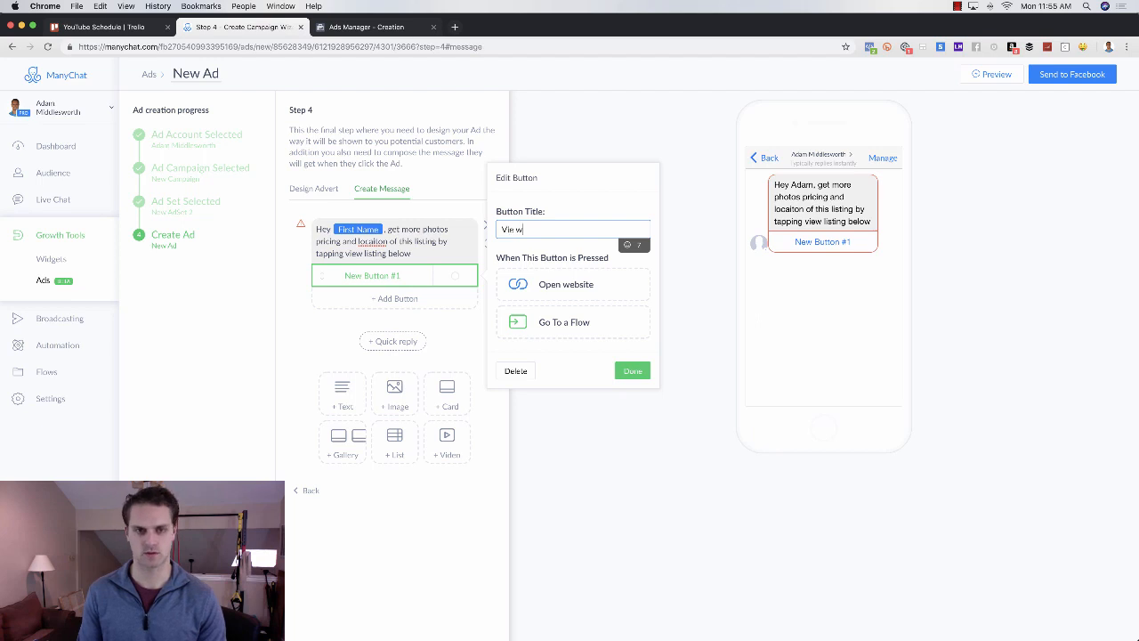
{"action": "key", "text": "BackSpace"}
{"action": "type", "text": "w Listing"}
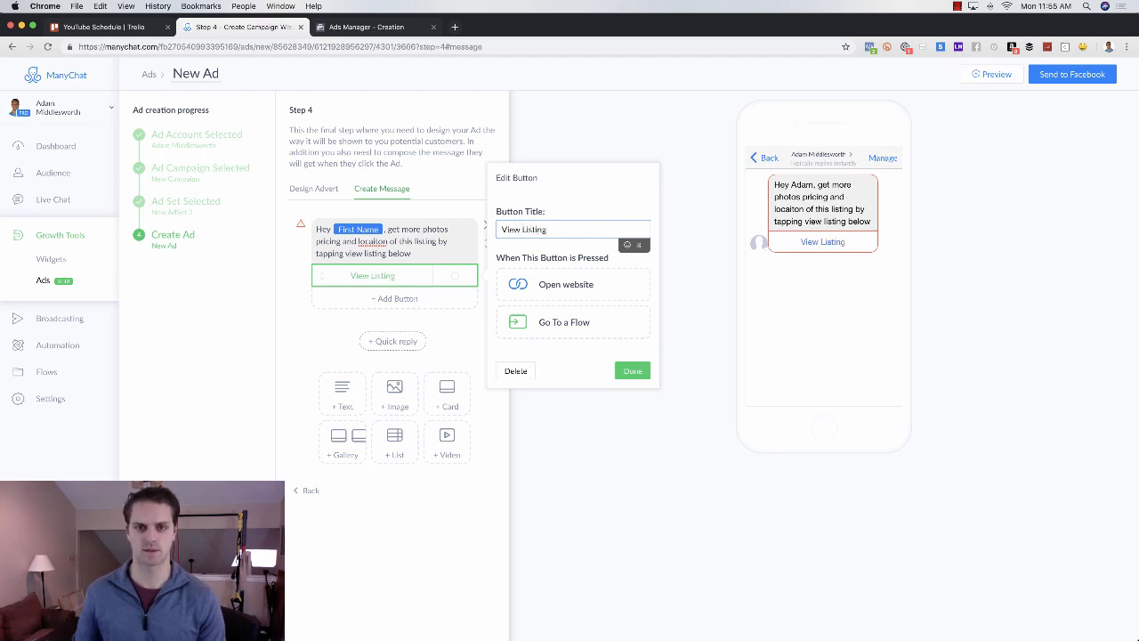
{"action": "left_click", "coordinate": [612, 287]}
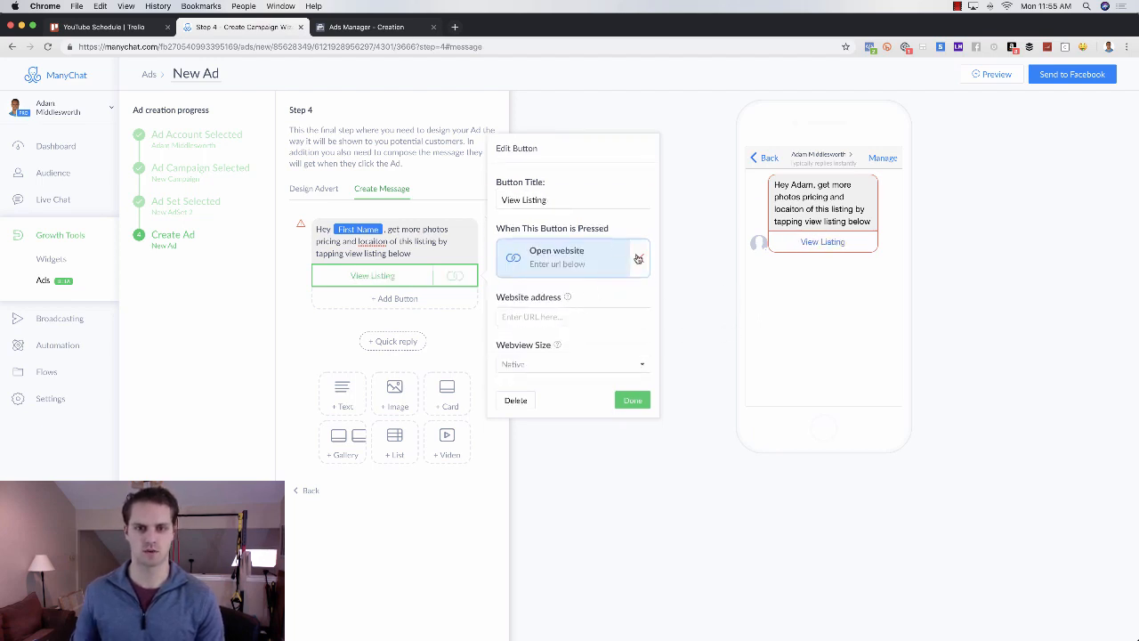
{"action": "left_click", "coordinate": [639, 259]}
{"action": "left_click", "coordinate": [566, 285]}
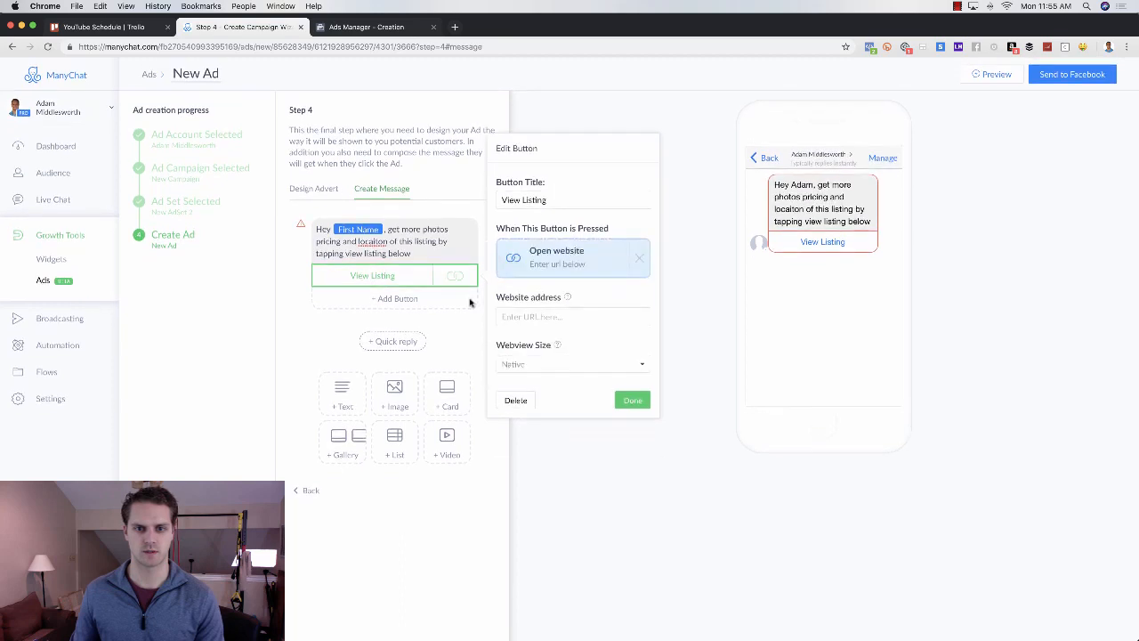
{"action": "left_click", "coordinate": [542, 317]}
{"action": "type", "text": "www.google.com"}
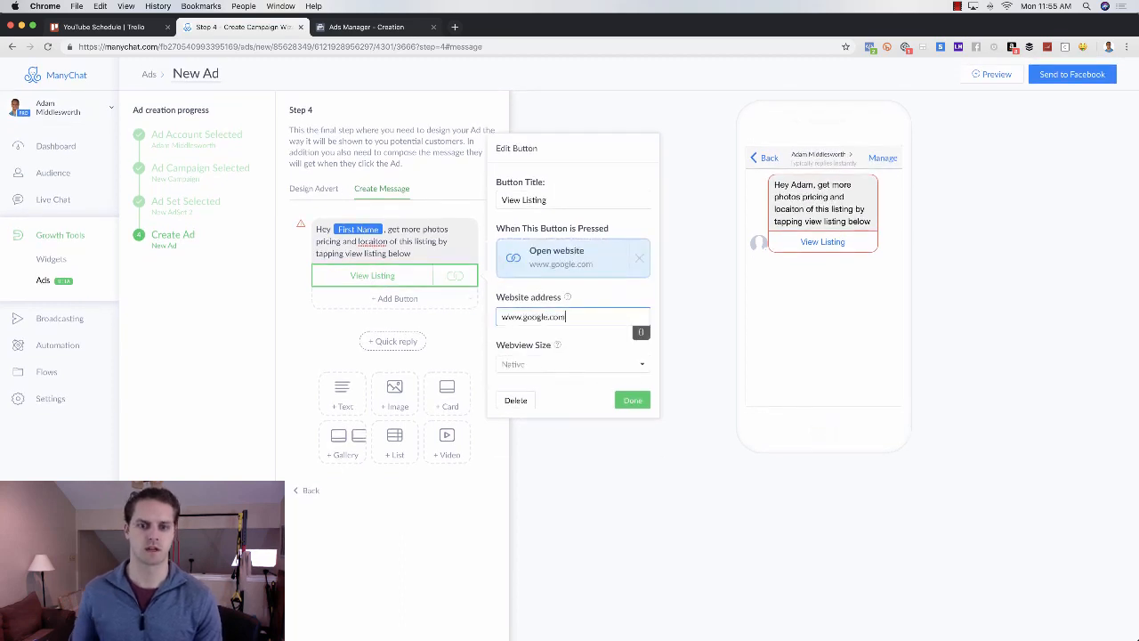
{"action": "left_click", "coordinate": [632, 400]}
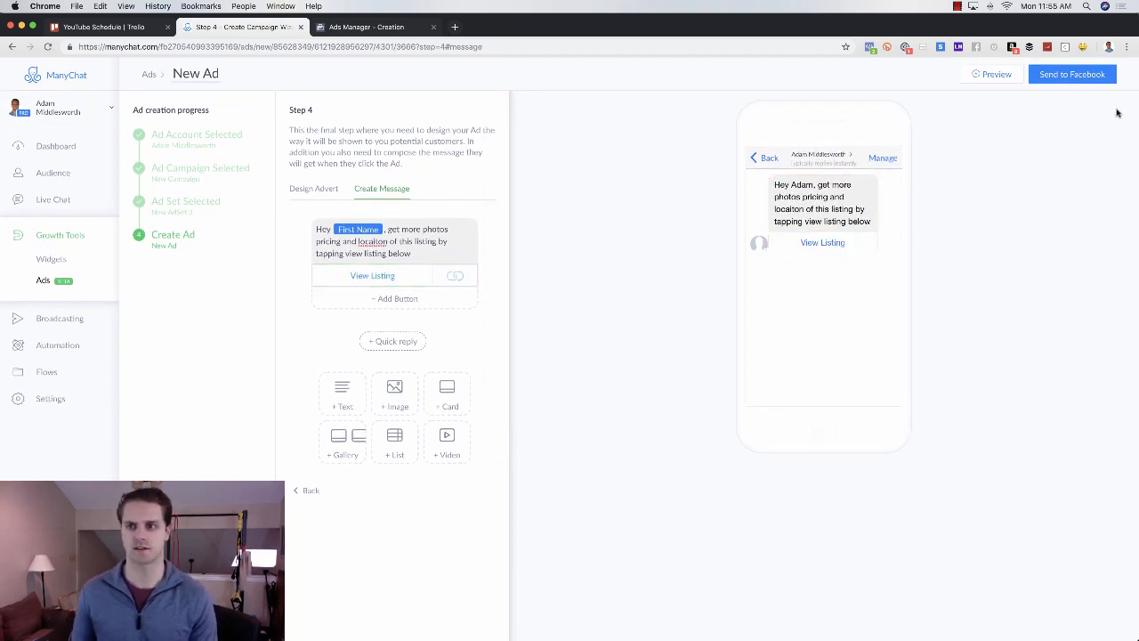